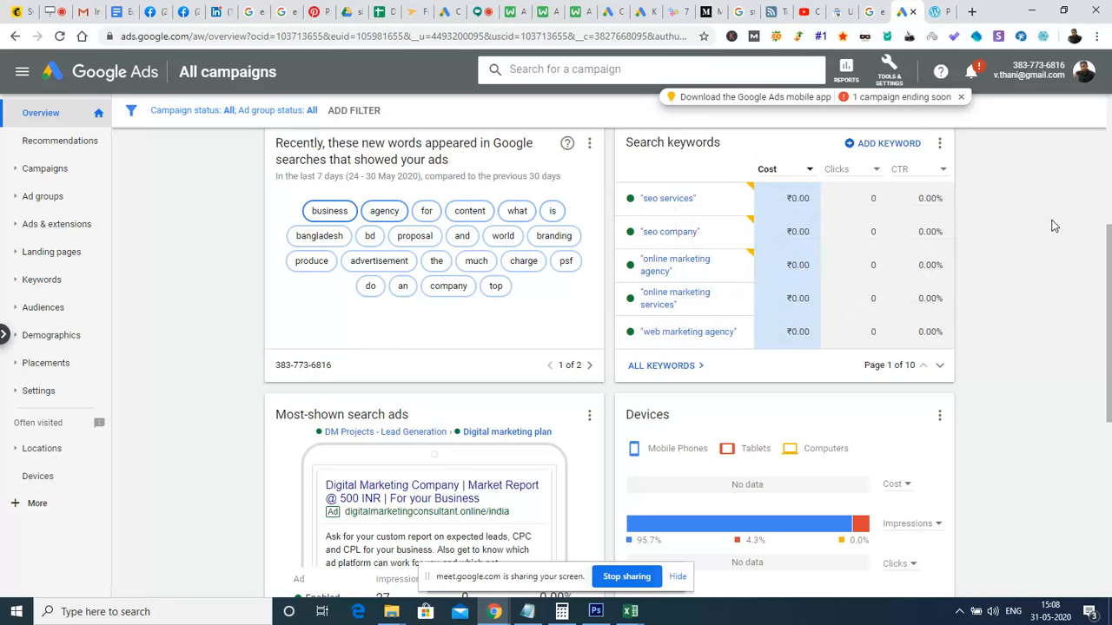
Step: Look over the overview cards and set the account overview's date range to All time
scroll(1051, 224, down, 1)
scroll(1051, 226, down, 3)
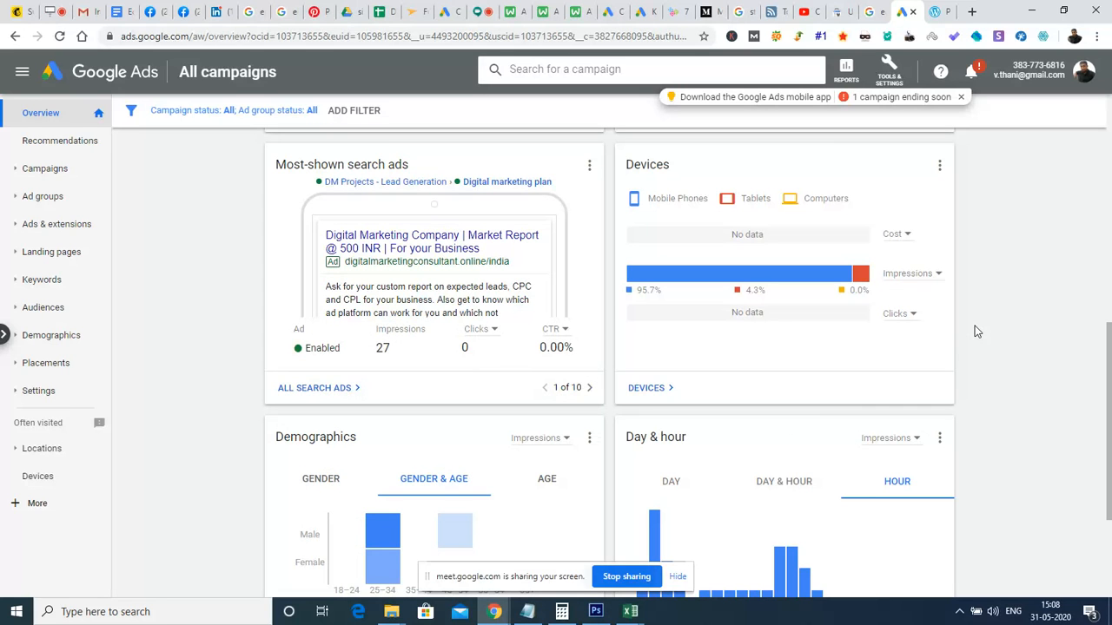
scroll(974, 331, up, 7)
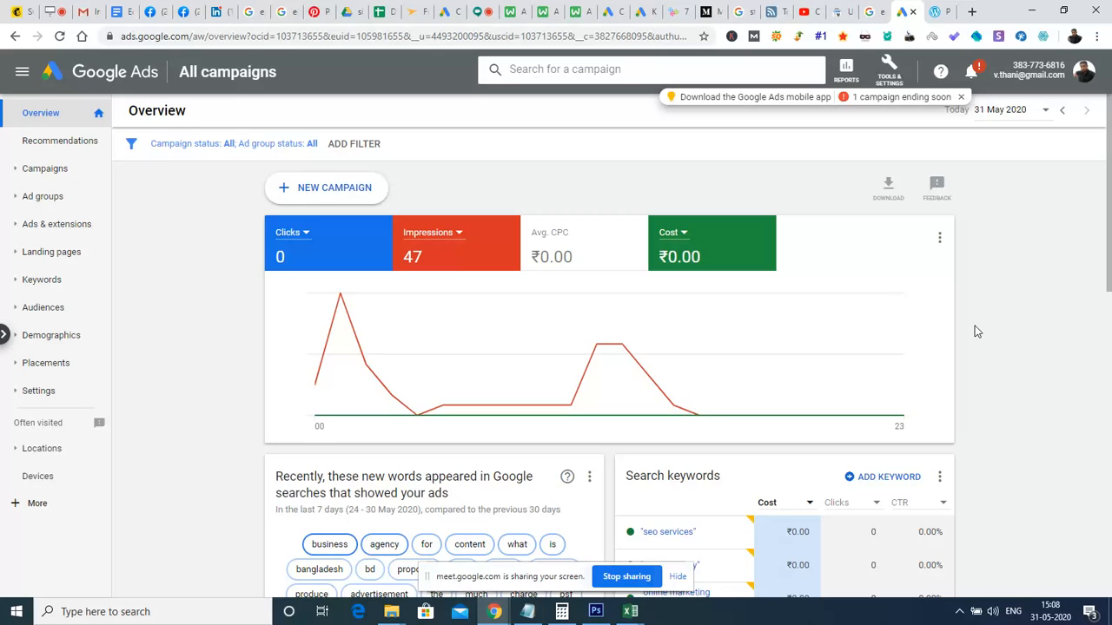
click(1017, 121)
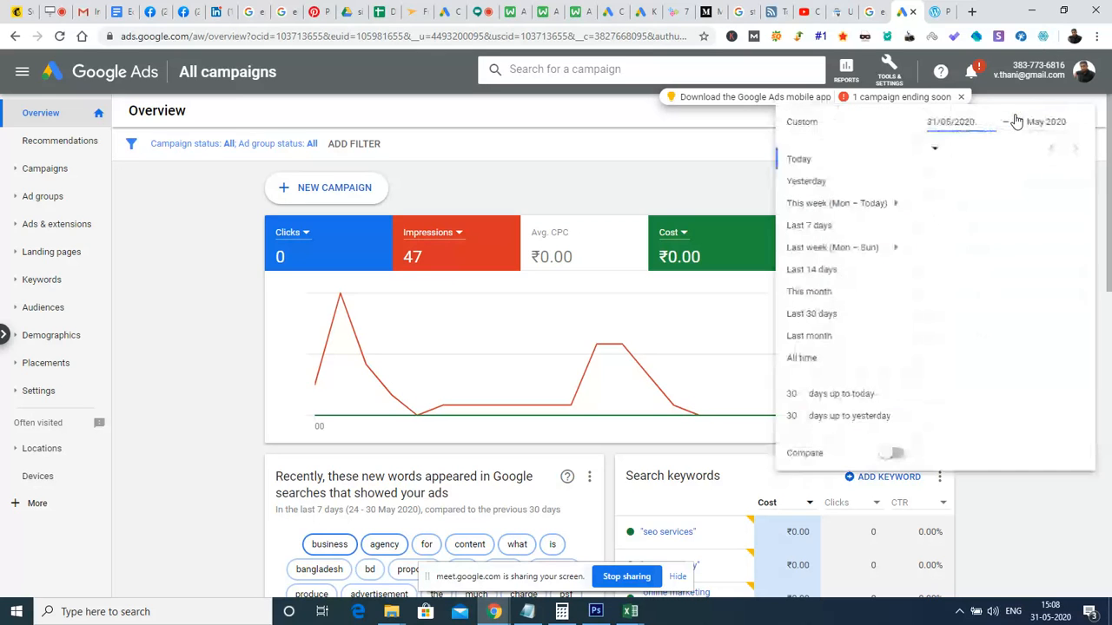
click(840, 365)
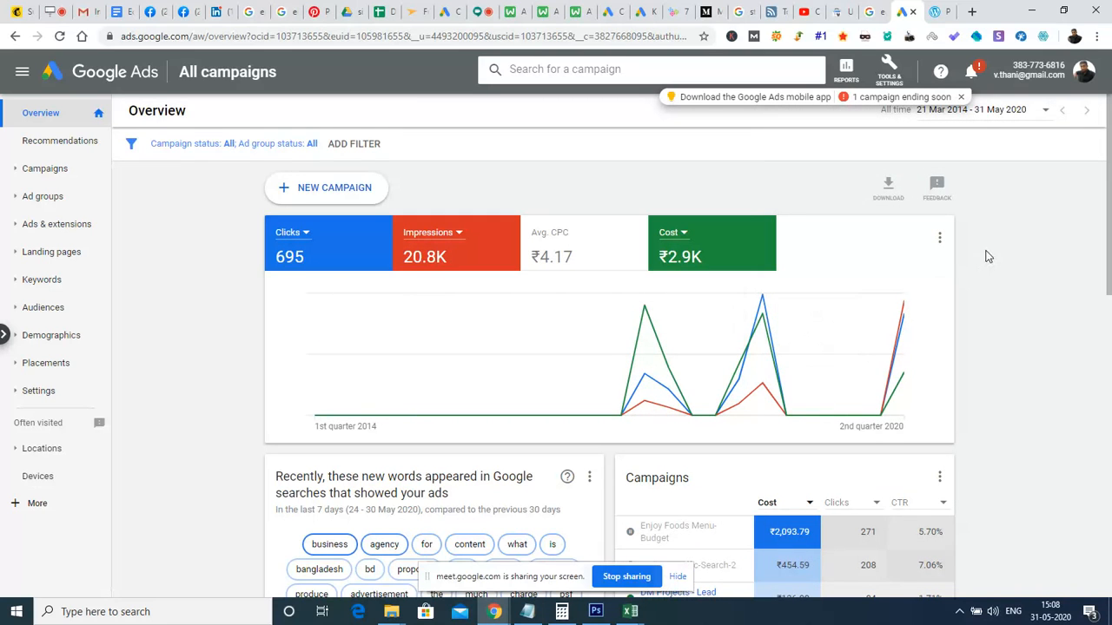
Step: Examine the all-time overview cards for campaigns, keywords, searches, devices, demographics, networks and day and hour
scroll(986, 256, down, 5)
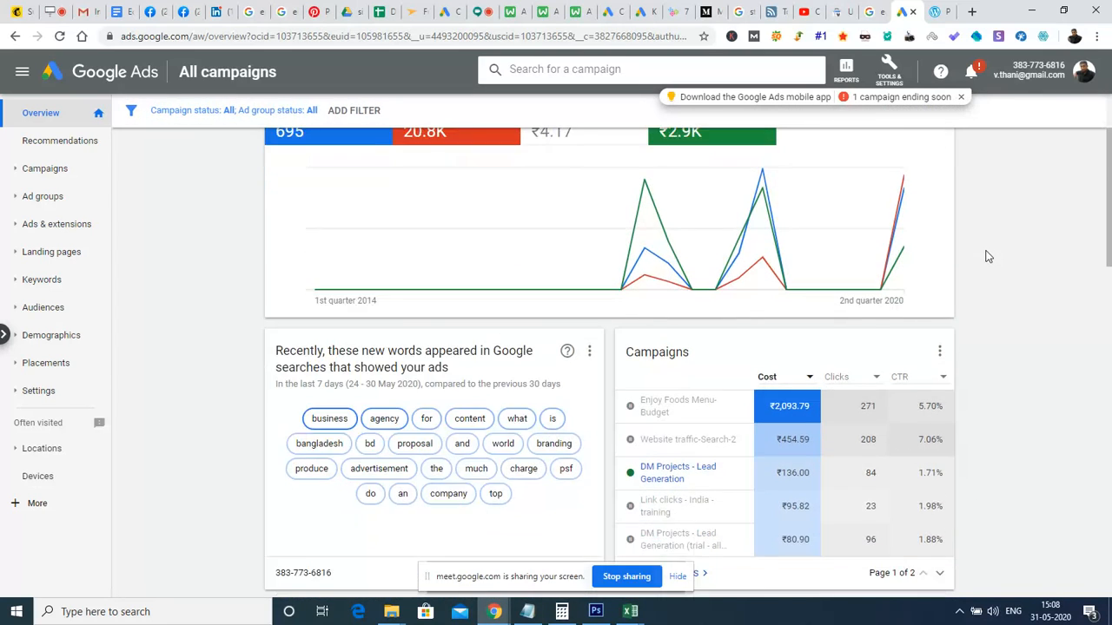
scroll(985, 257, down, 2)
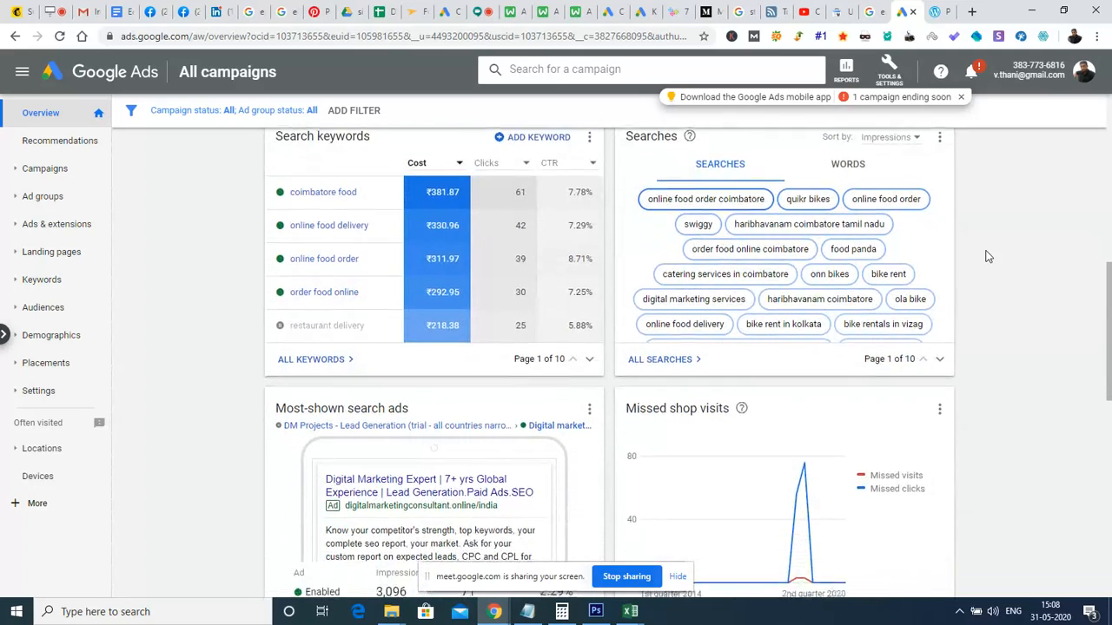
scroll(986, 257, down, 5)
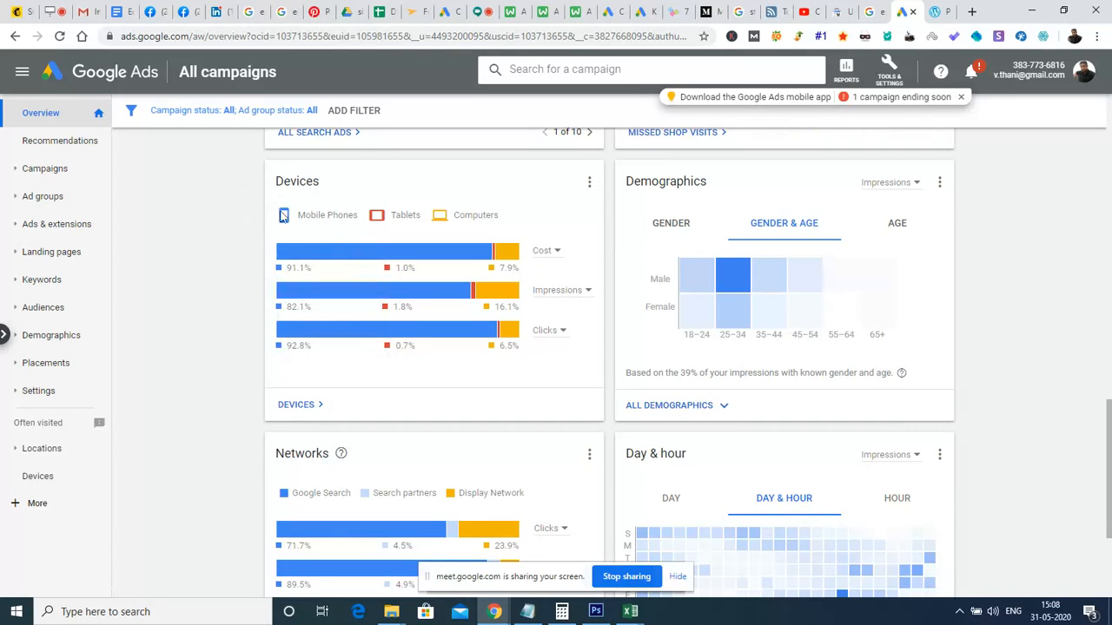
mouse_move(775, 306)
scroll(1054, 299, down, 2)
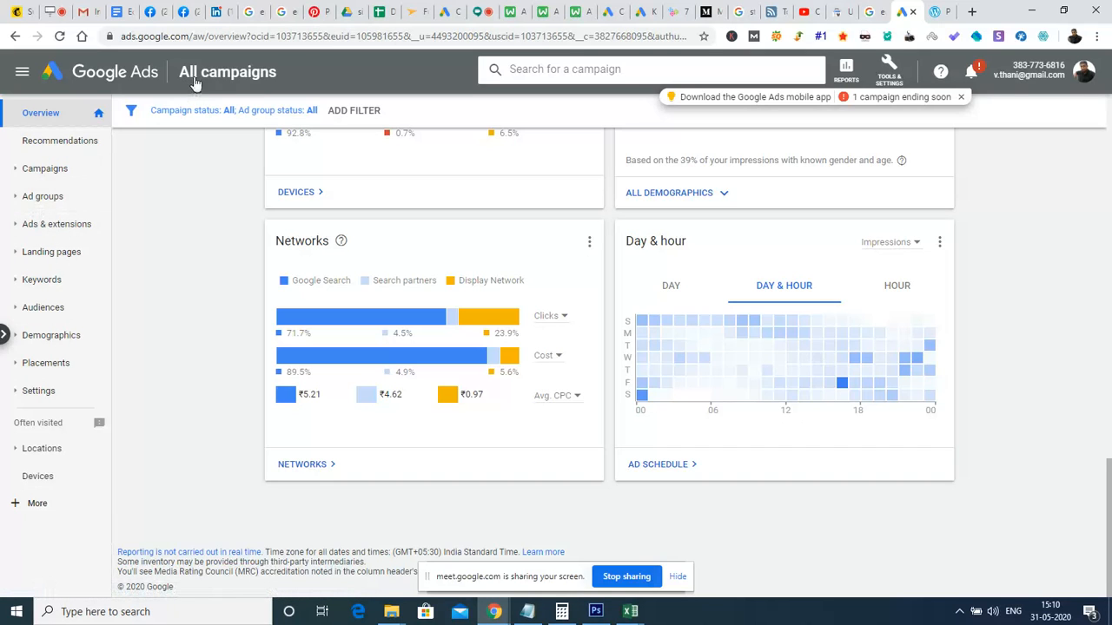
Step: Review the Search Keywords report covering all campaigns
click(54, 288)
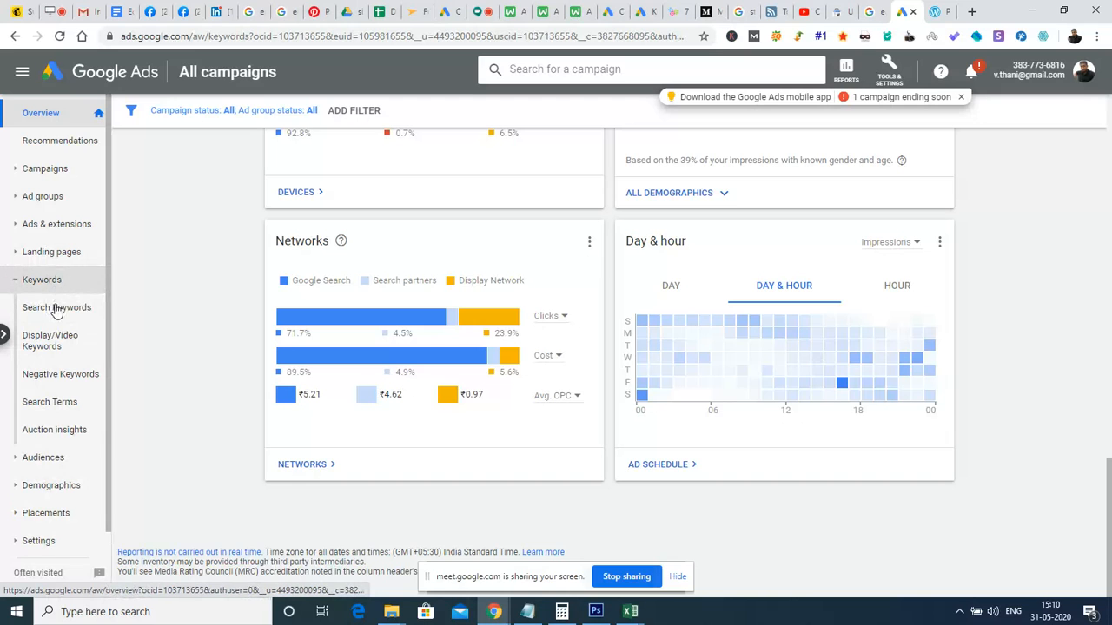
click(56, 308)
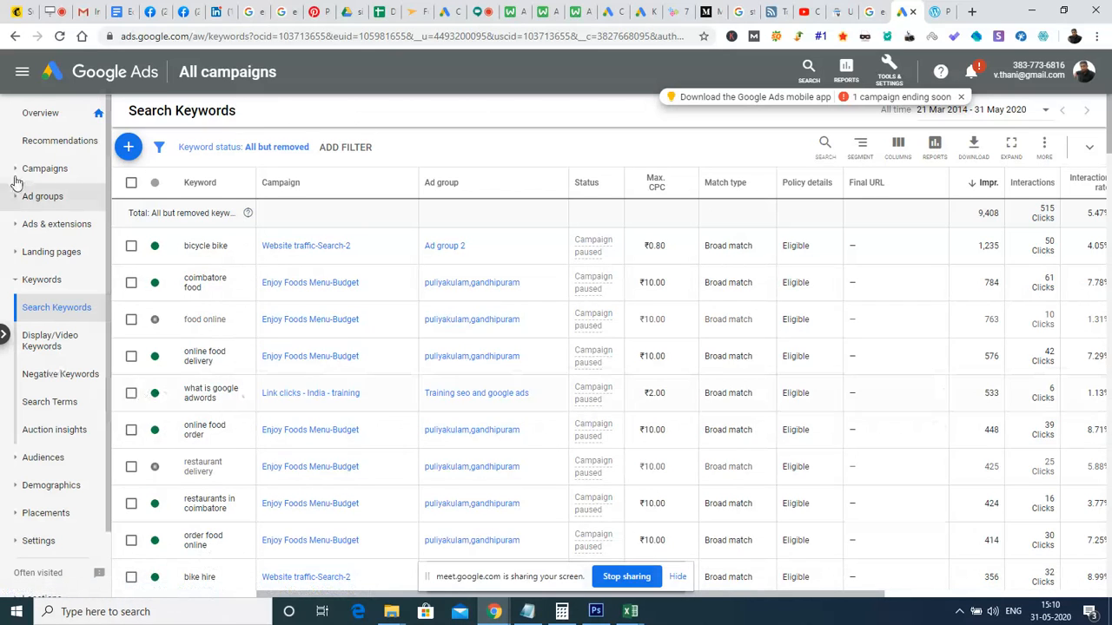
click(19, 282)
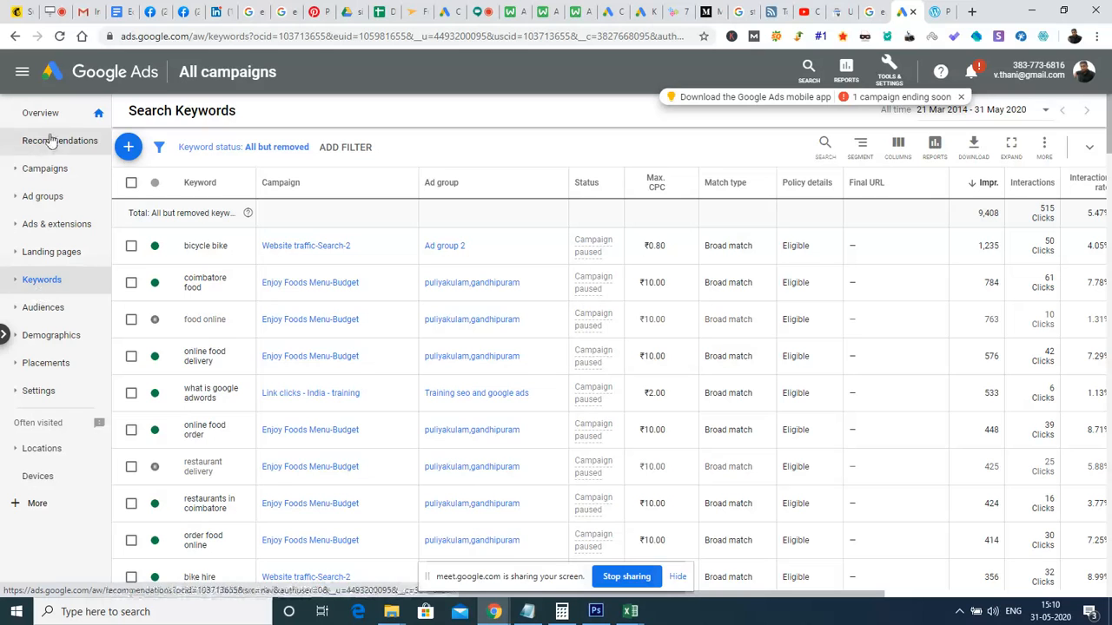
Step: Open the DM Projects - Lead Generation campaign from the campaigns list and check its place in the account hierarchy
click(48, 171)
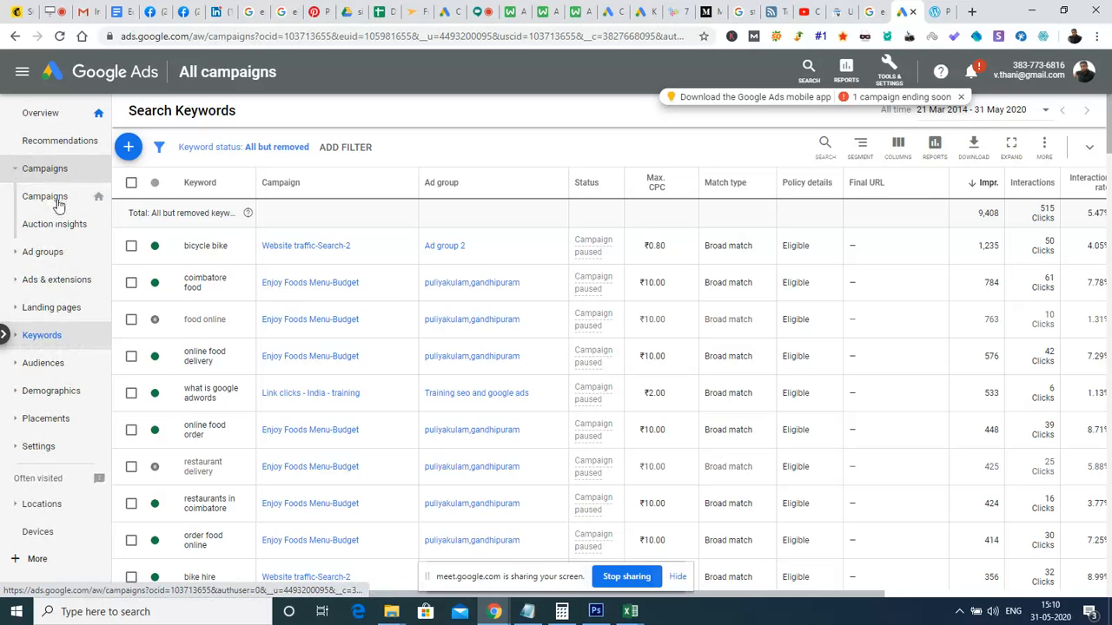
click(54, 199)
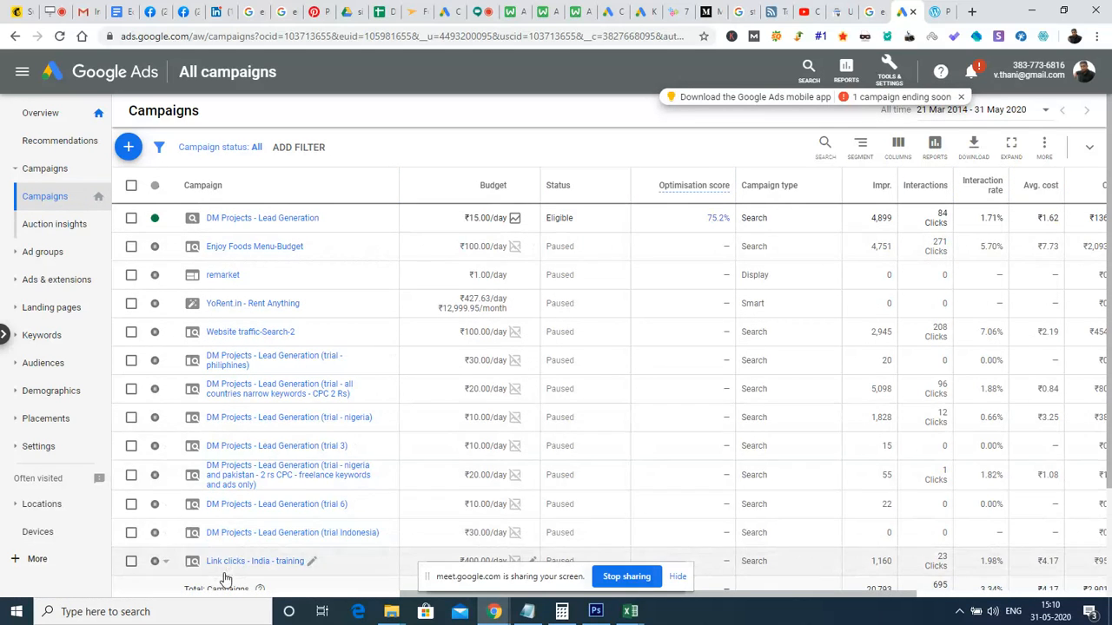
click(250, 220)
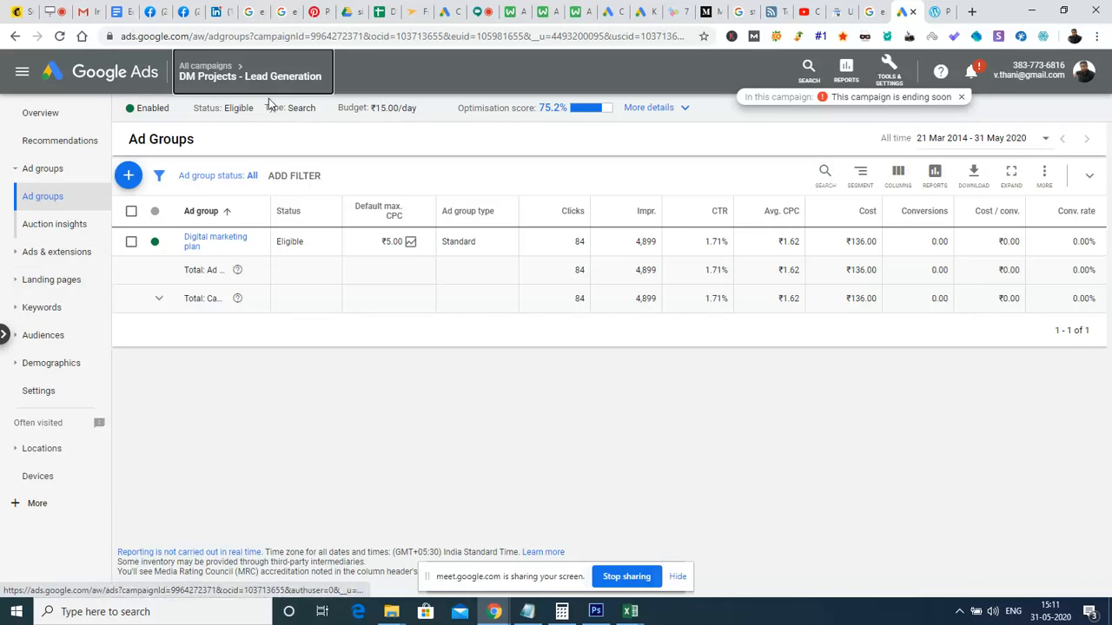
mouse_move(202, 71)
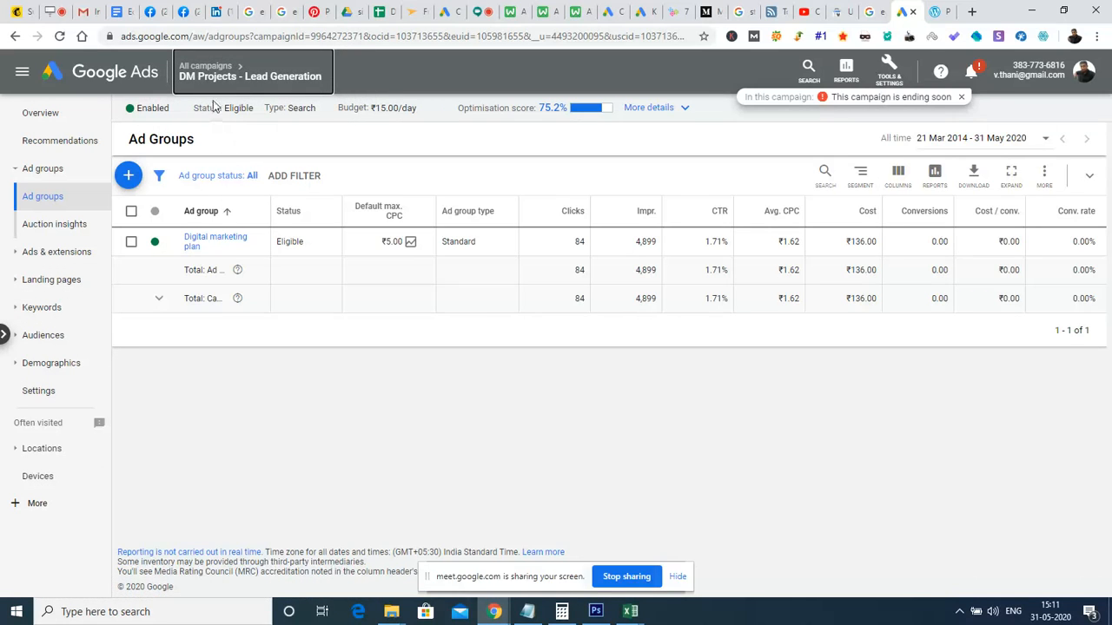
mouse_move(238, 80)
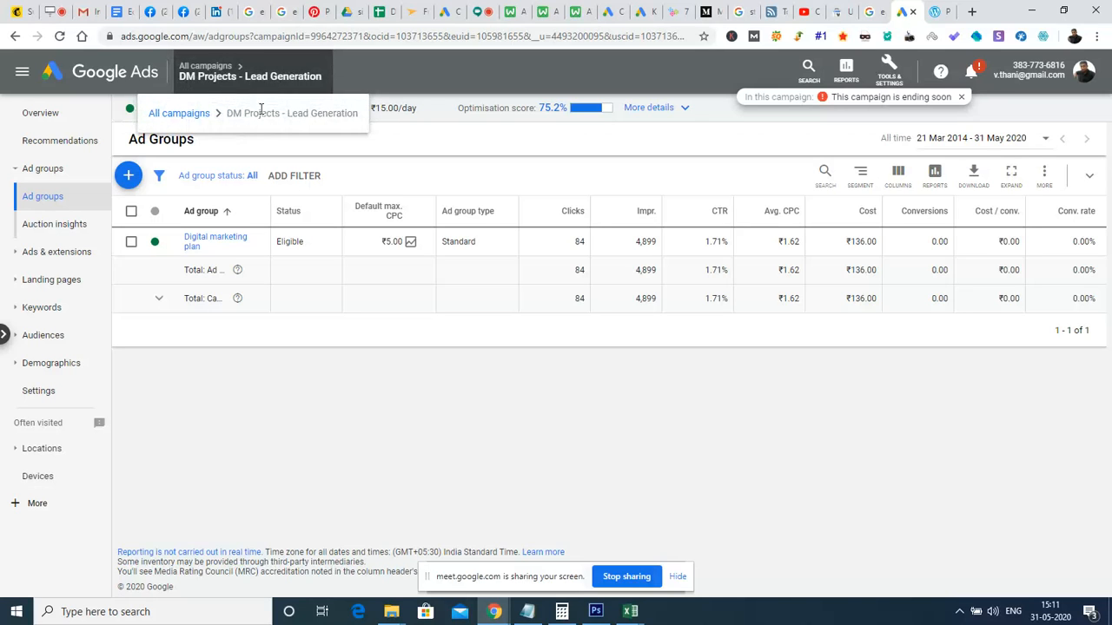
Step: Show the search terms of the DM Projects - Lead Generation campaign, sorted by highest impressions
click(43, 311)
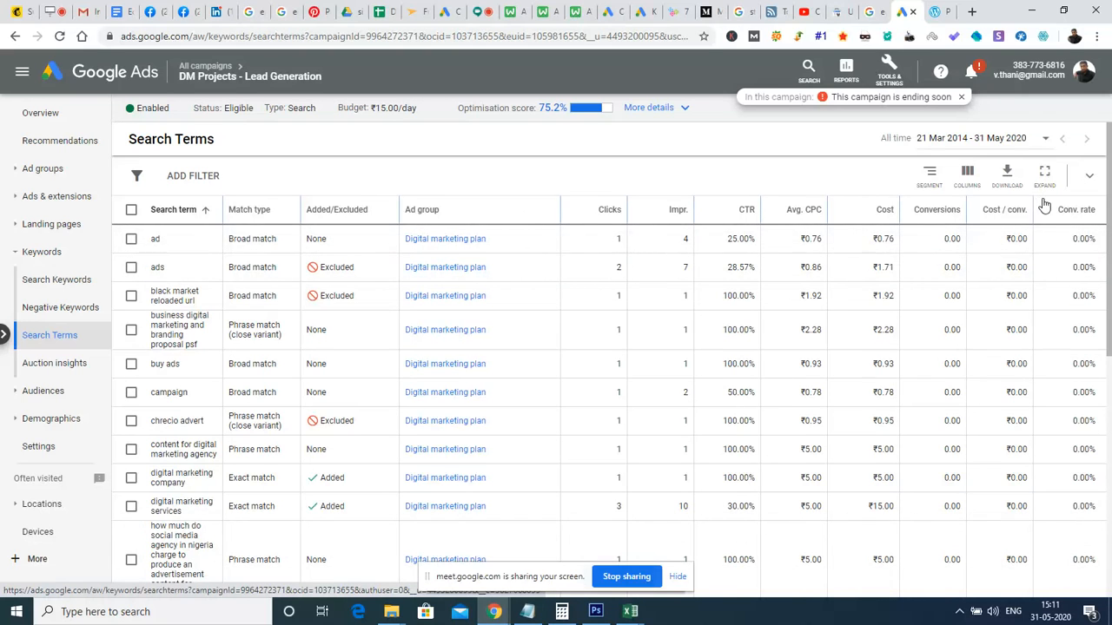
mouse_move(676, 212)
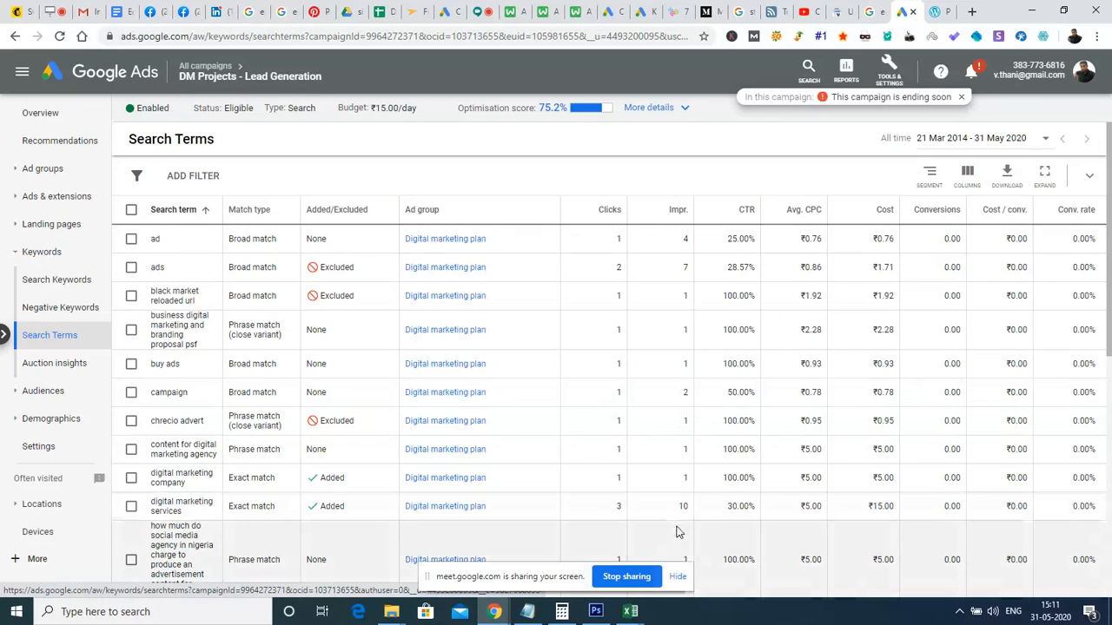
click(679, 210)
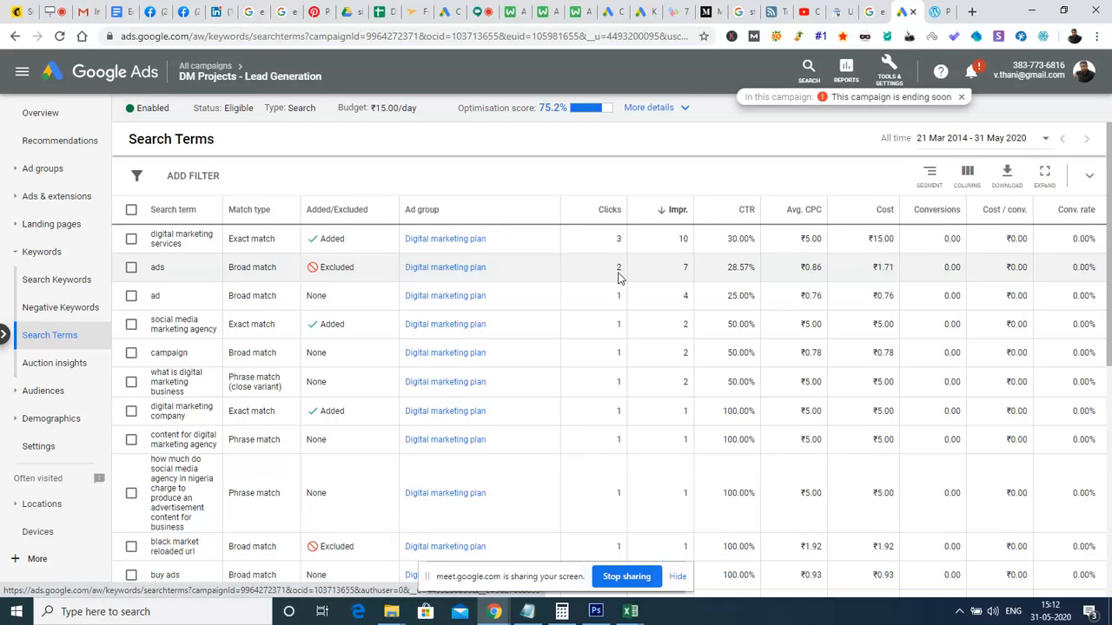
Step: Switch to the Google Ads account belonging to ServerSupply.in
click(1085, 74)
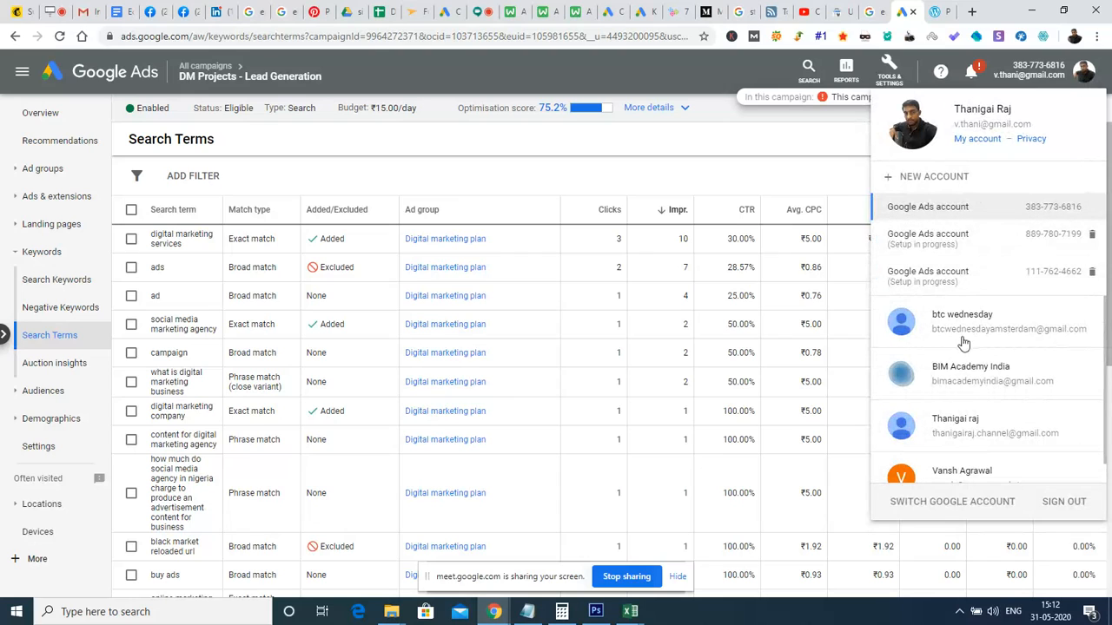
click(1024, 476)
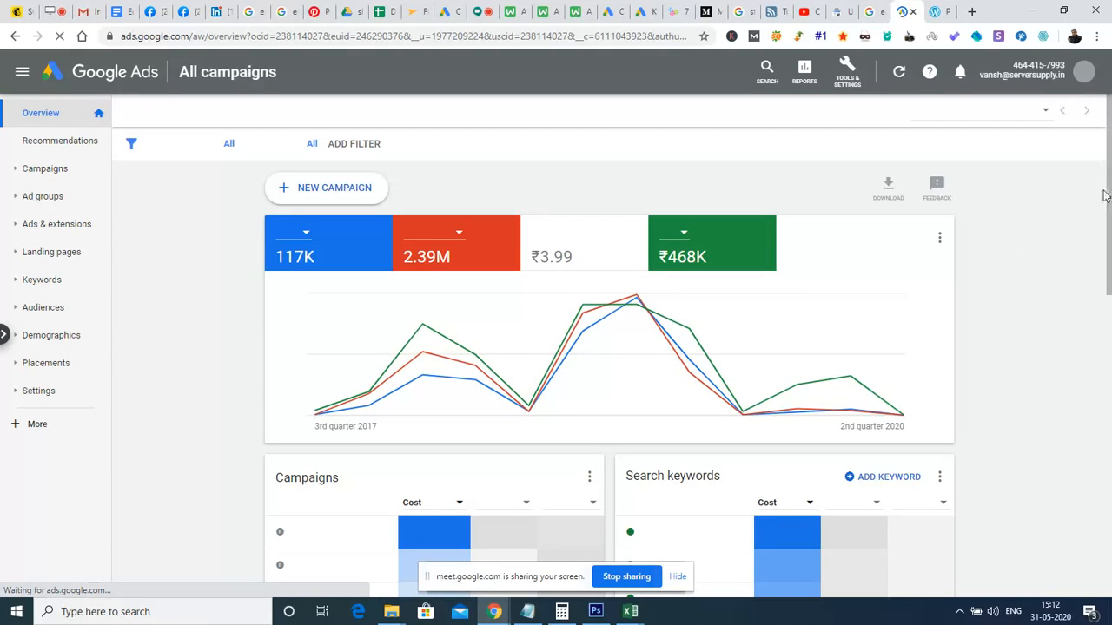
drag(1105, 195, 1092, 115)
Step: Open the ml30 gen9 campaign from the account's campaigns list
click(45, 203)
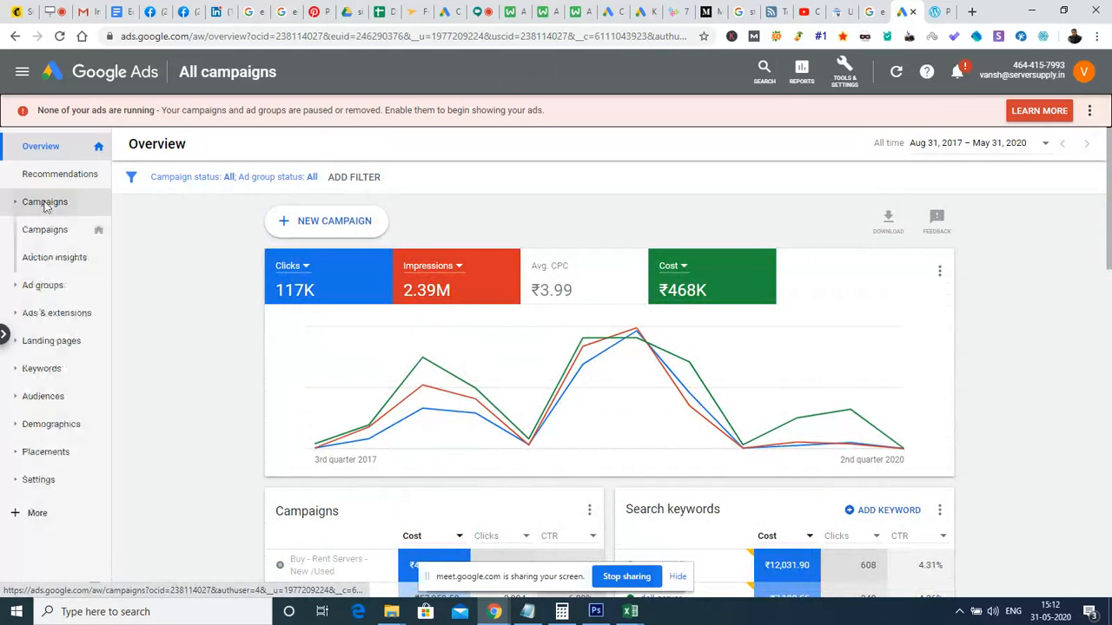
click(58, 242)
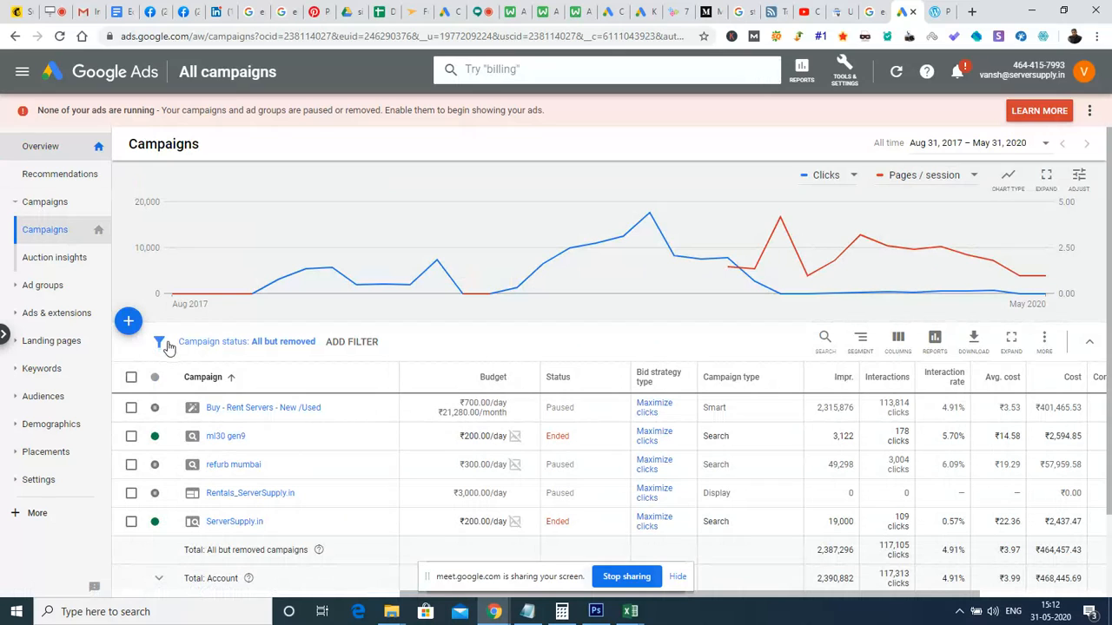
click(231, 443)
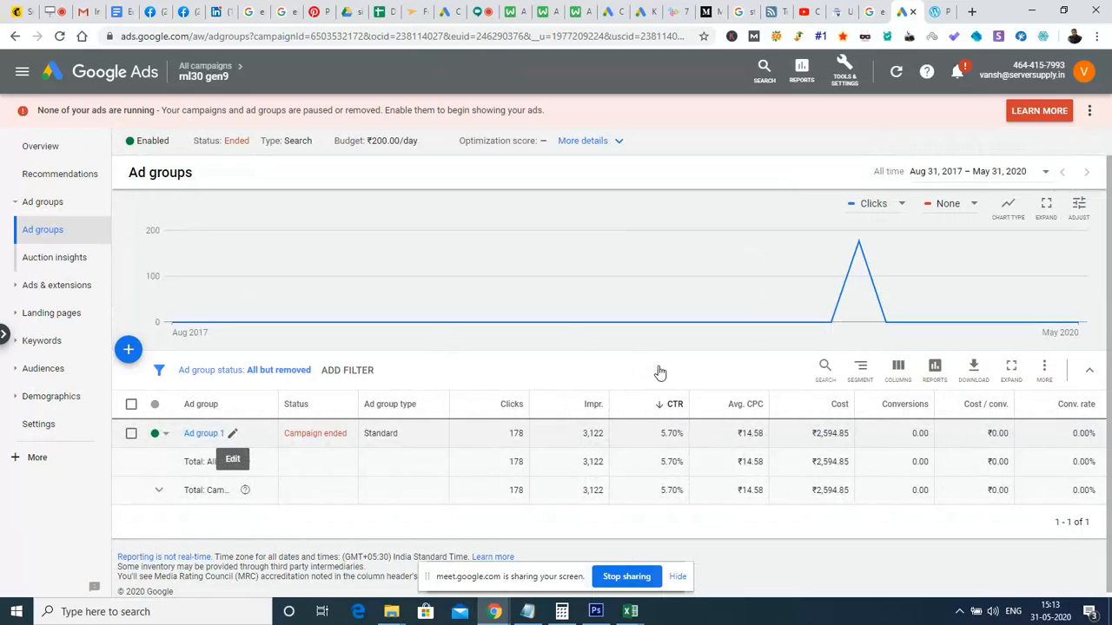
Step: Switch the ad groups report's date range to Today and return it to All time
click(969, 176)
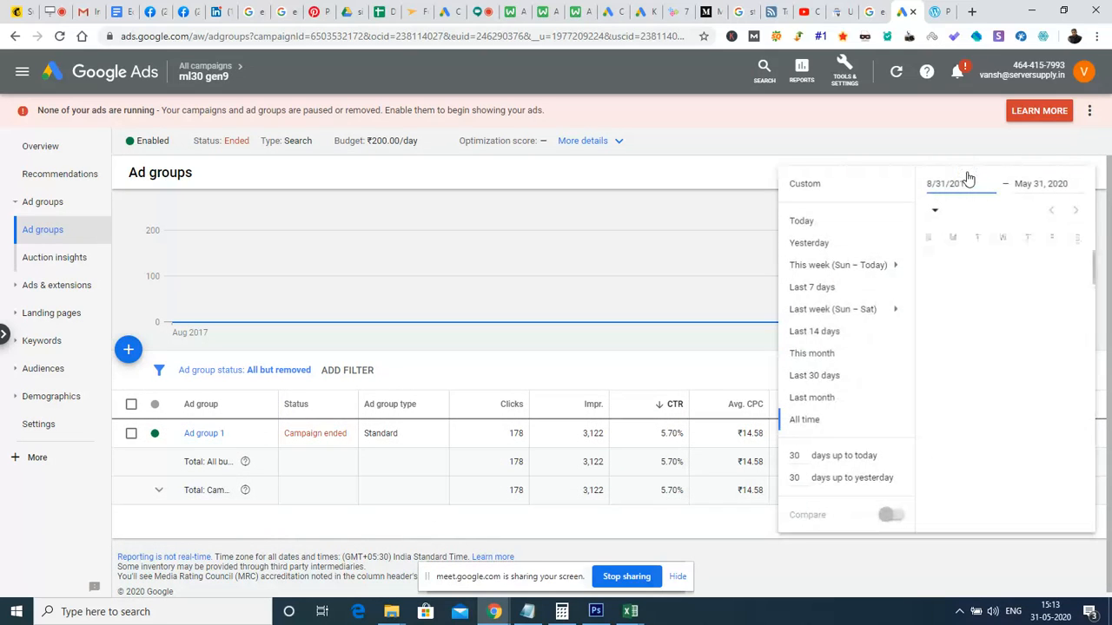
click(799, 222)
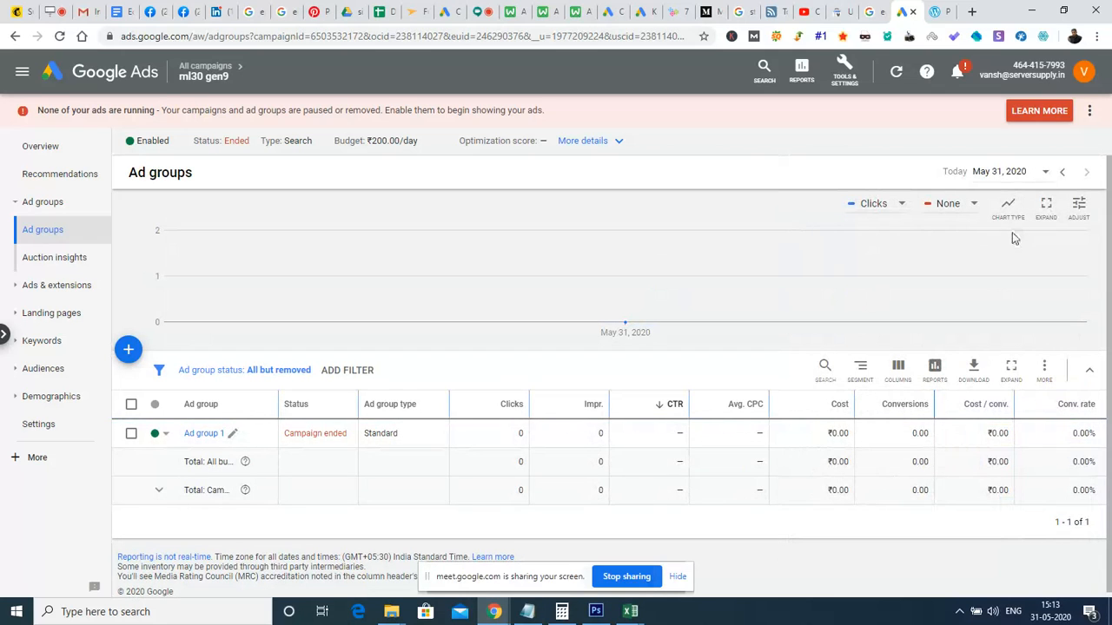
click(1003, 174)
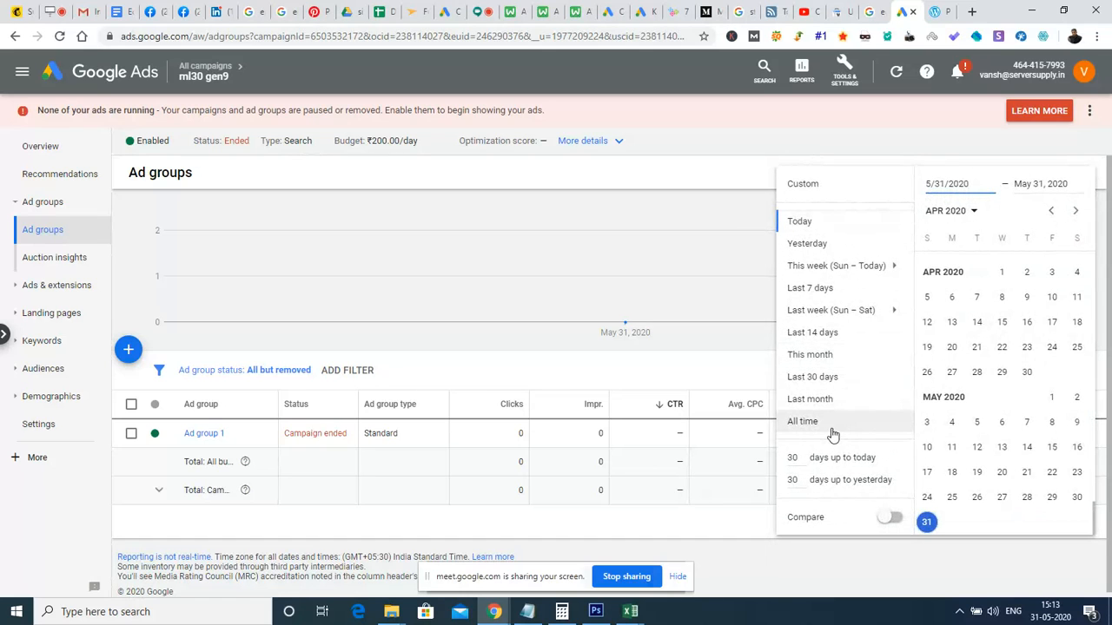
click(803, 422)
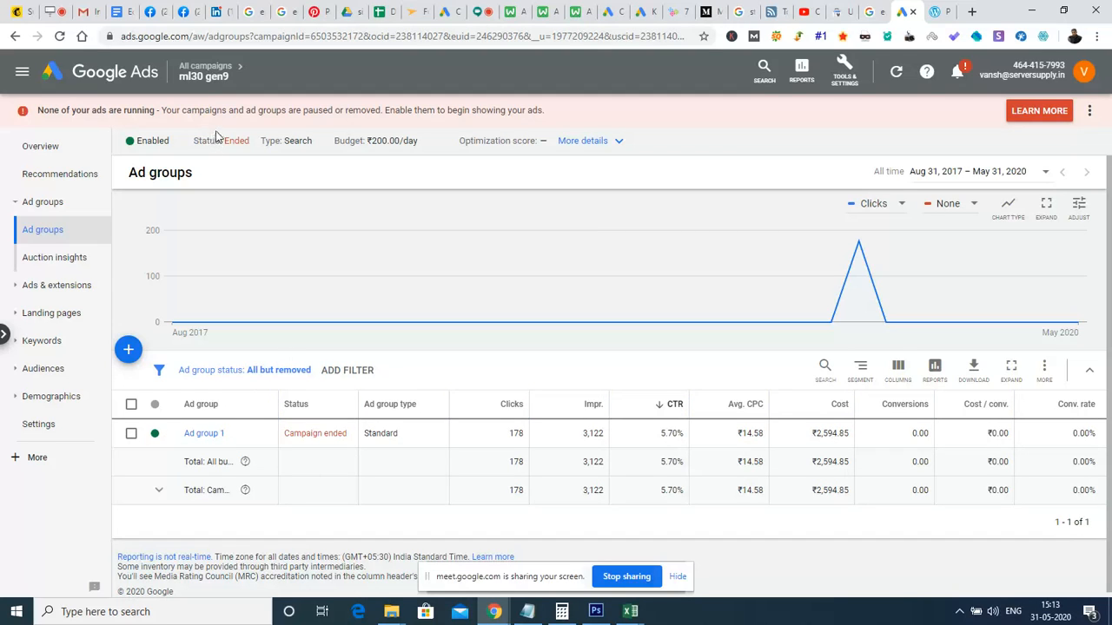
Step: Review the search keywords of the ml30 gen9 campaign, including a brief check of its search terms
click(48, 341)
click(61, 369)
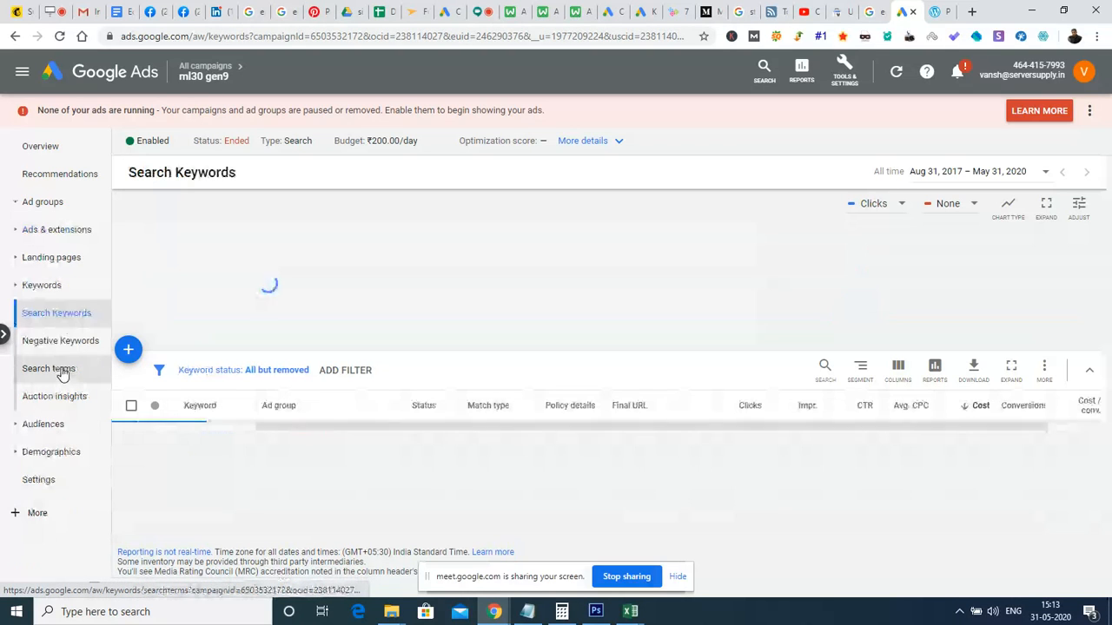
click(62, 371)
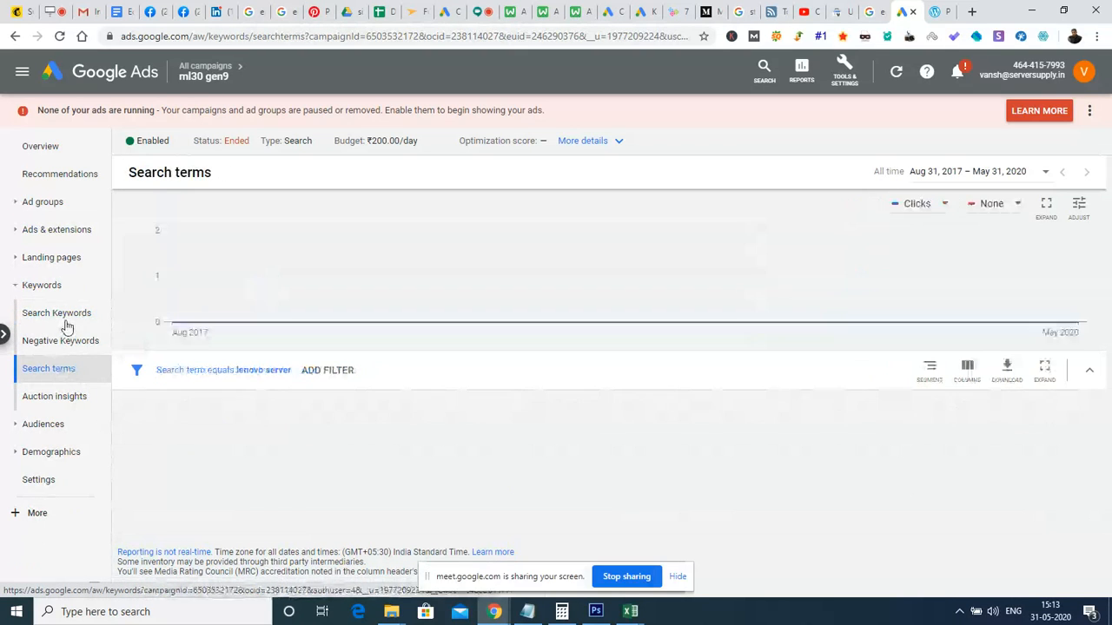
click(72, 318)
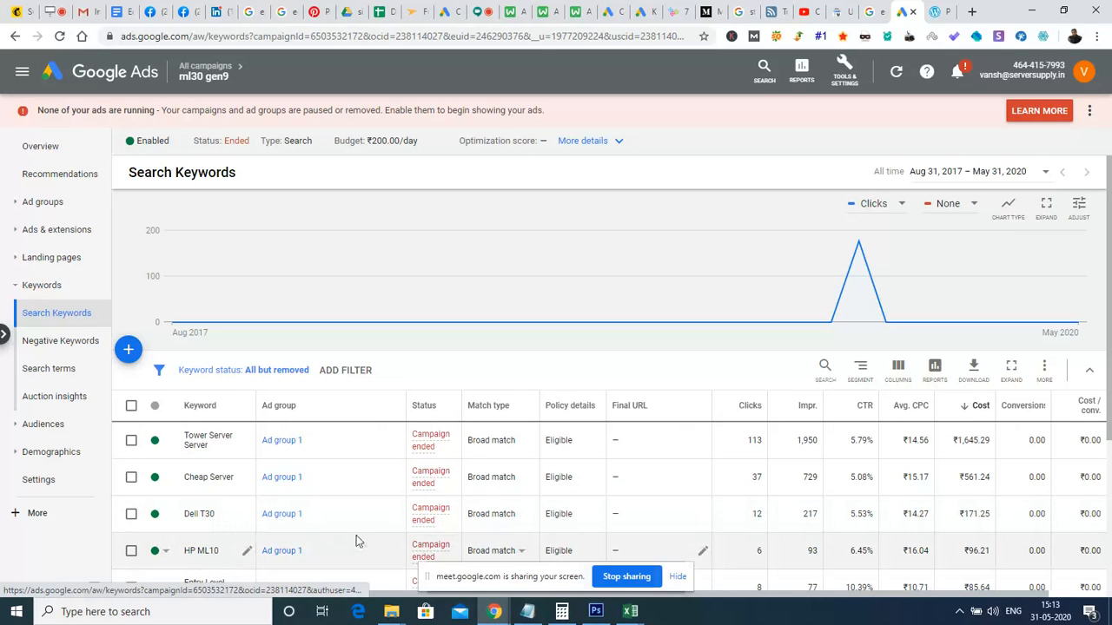
scroll(1109, 283, down, 2)
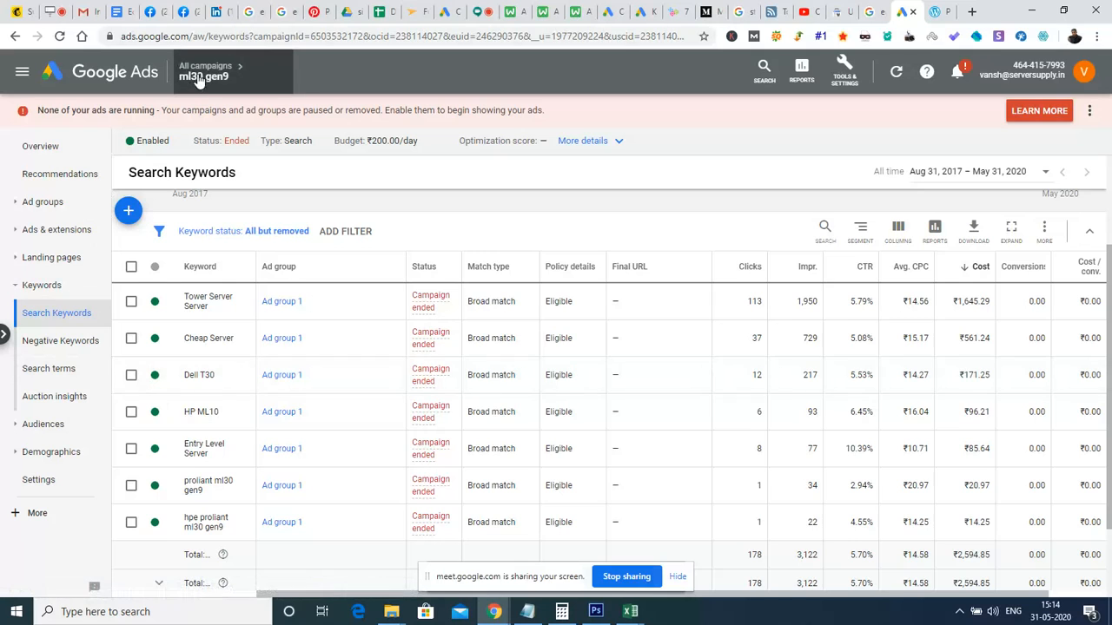
Step: View the negative keywords, search terms and audiences reports of the ml30 gen9 campaign
click(61, 341)
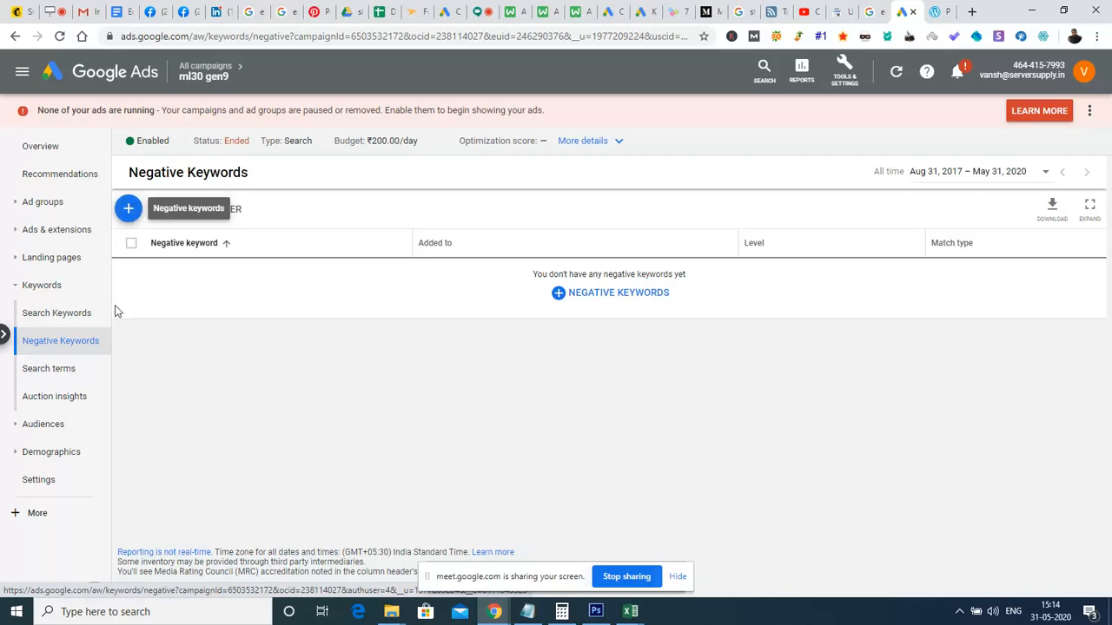
click(48, 379)
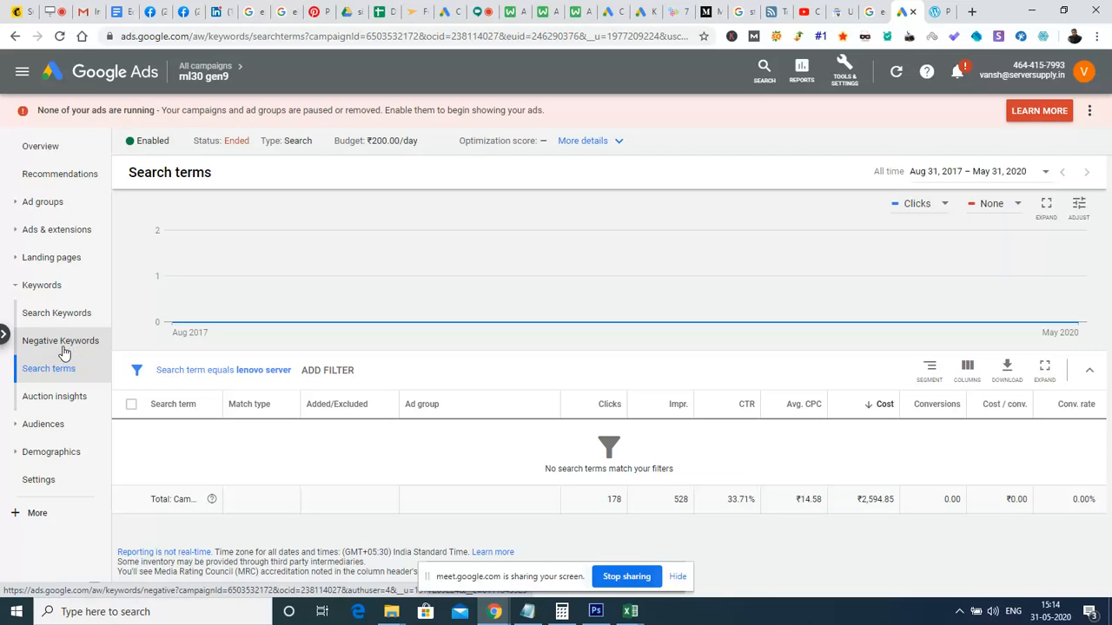
click(63, 428)
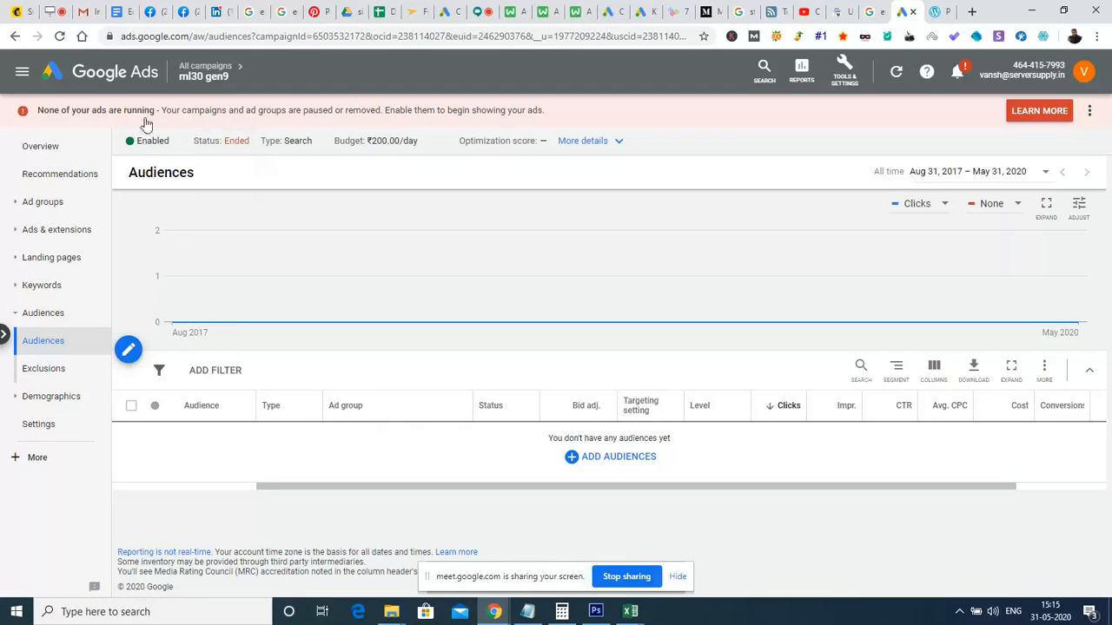
Step: View the age demographics and ad groups reports of the ml30 gen9 campaign
mouse_move(199, 66)
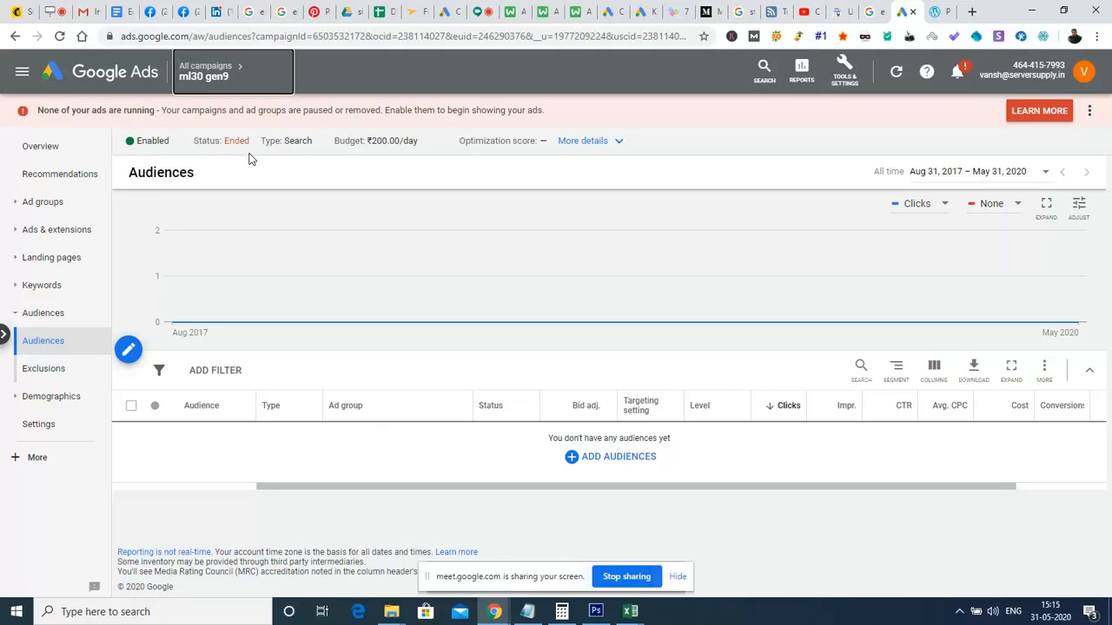
click(67, 397)
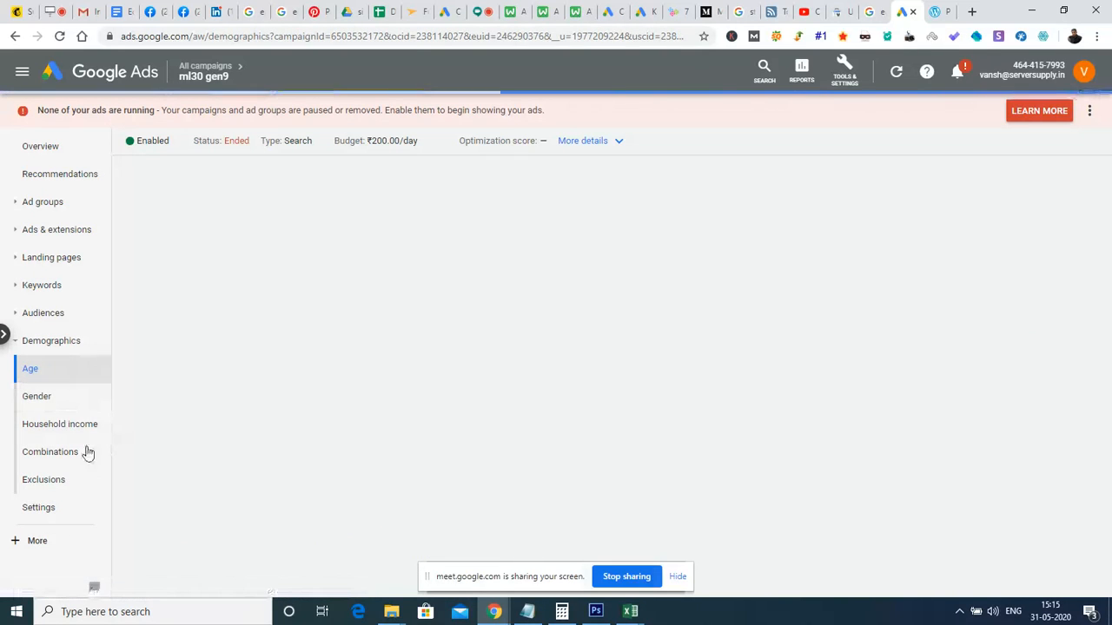
click(31, 400)
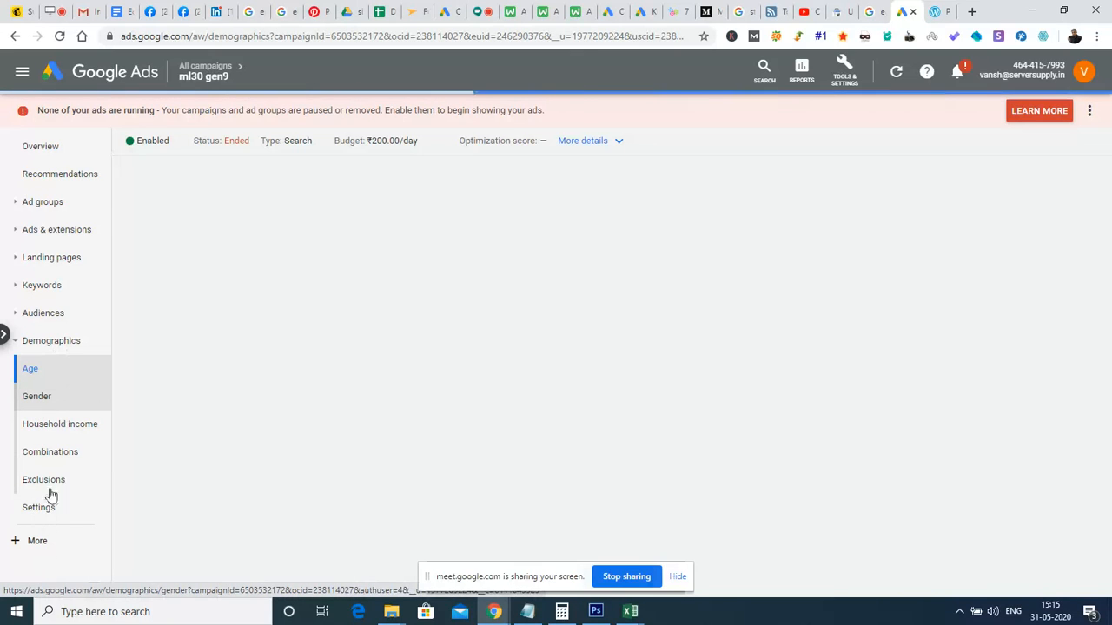
click(30, 341)
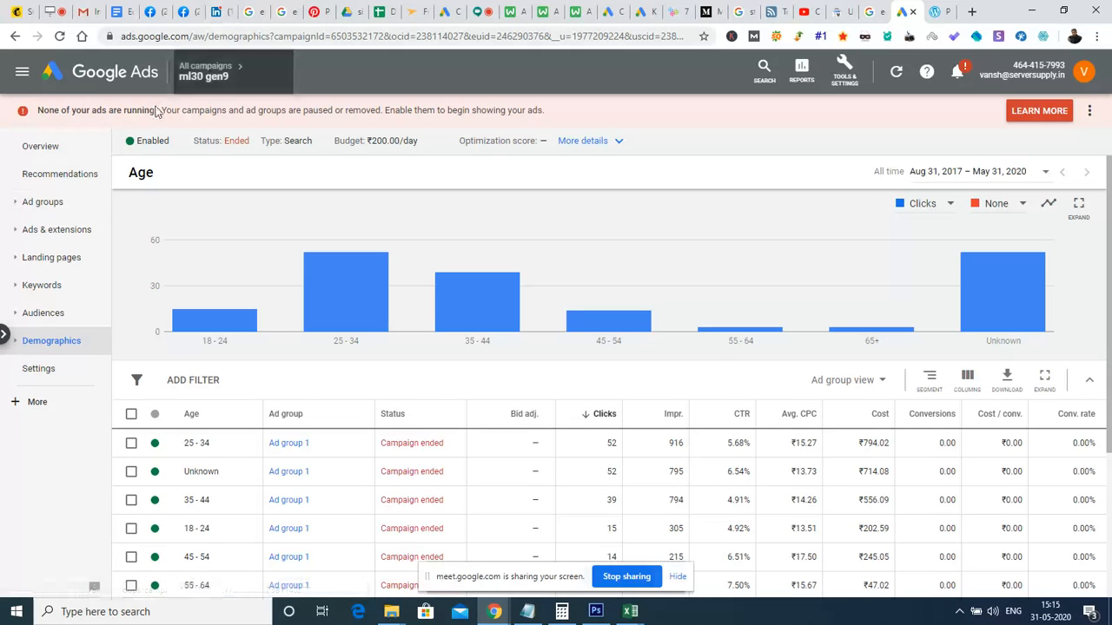
click(50, 203)
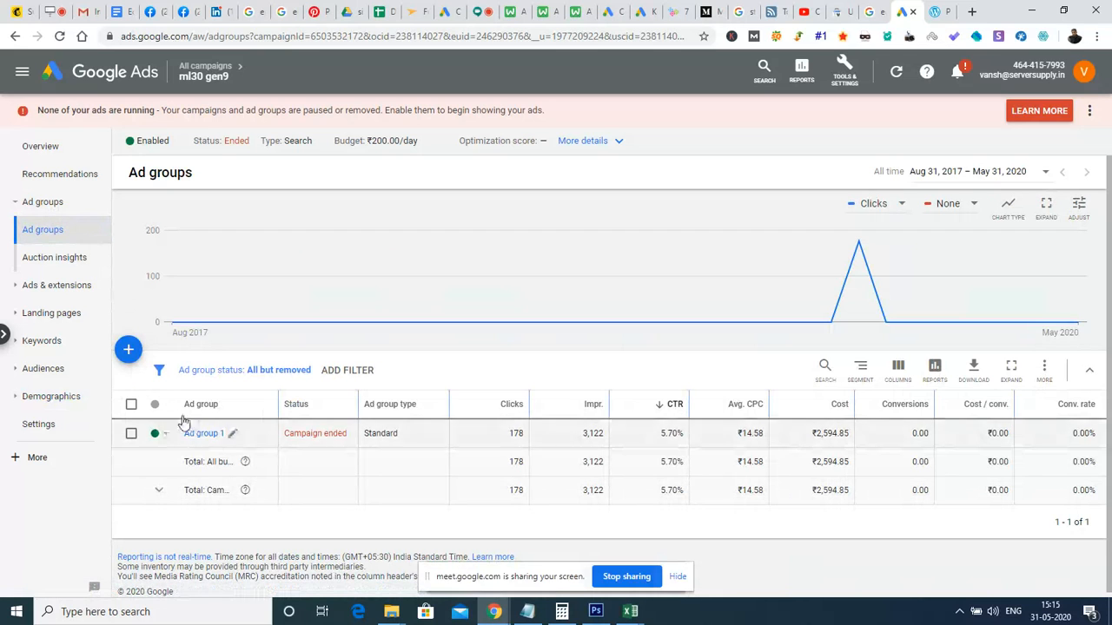
Step: Return to all campaigns and open the used servers ad group from the account-wide ad groups list
click(207, 69)
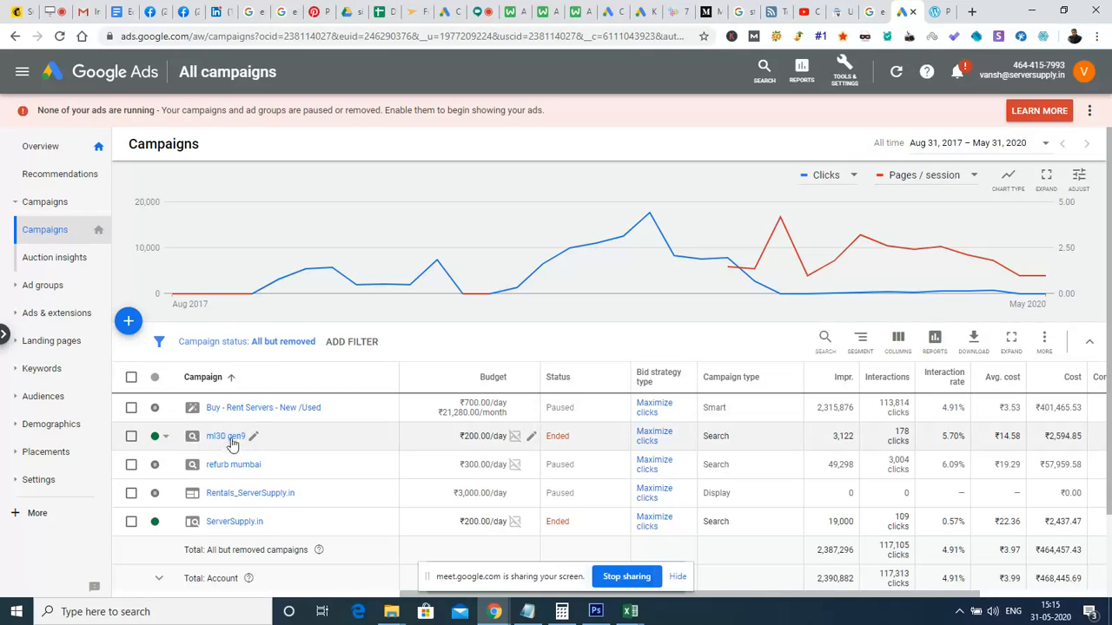
mouse_move(65, 291)
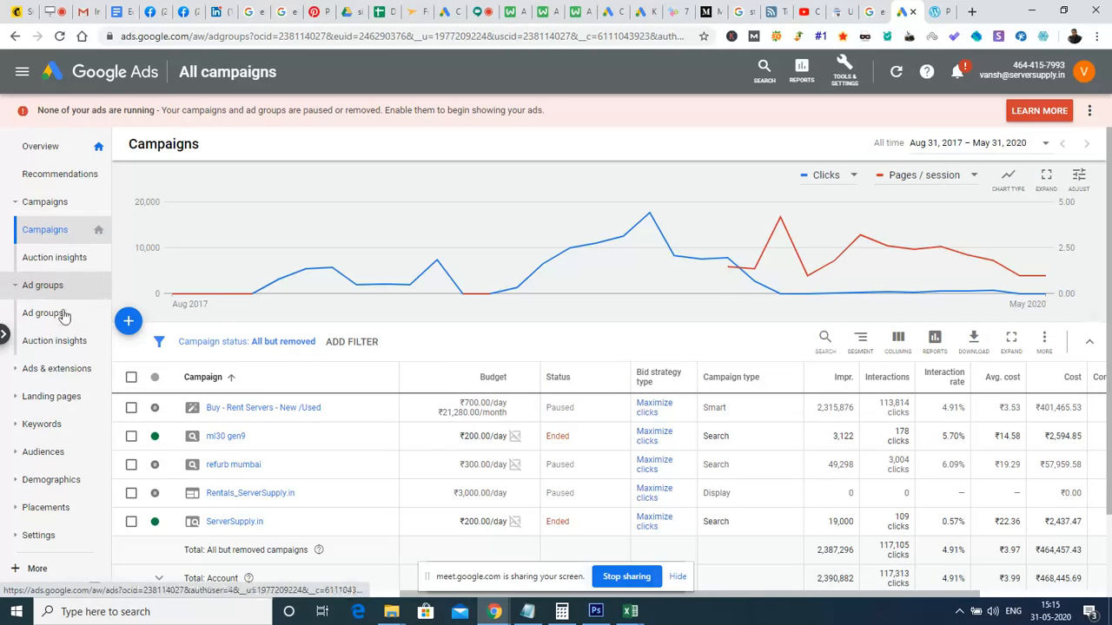
click(63, 312)
click(64, 314)
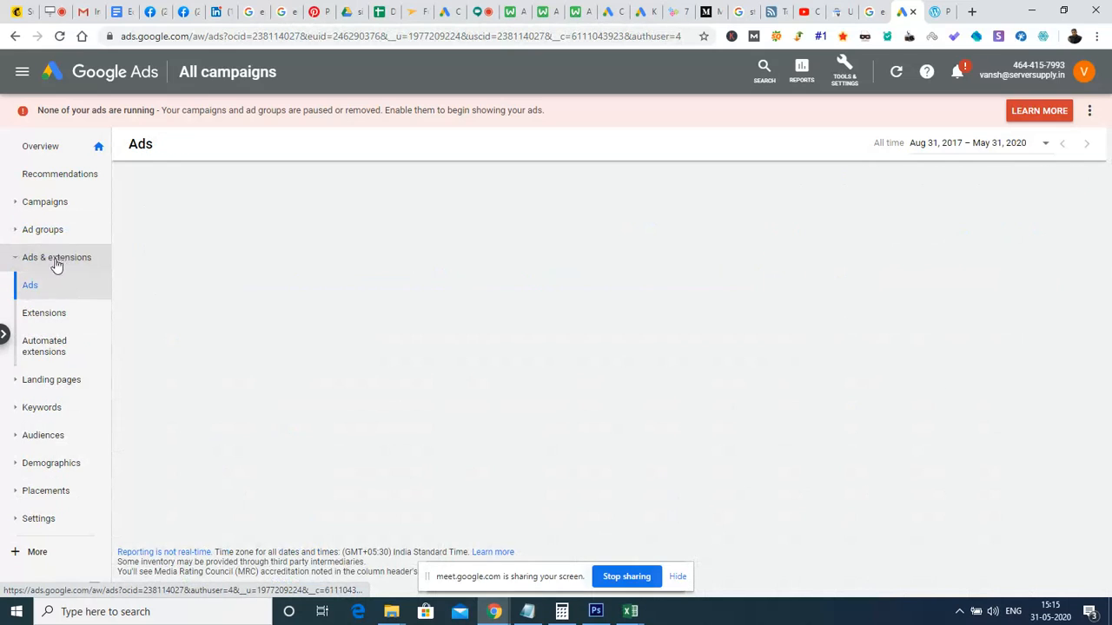
click(53, 231)
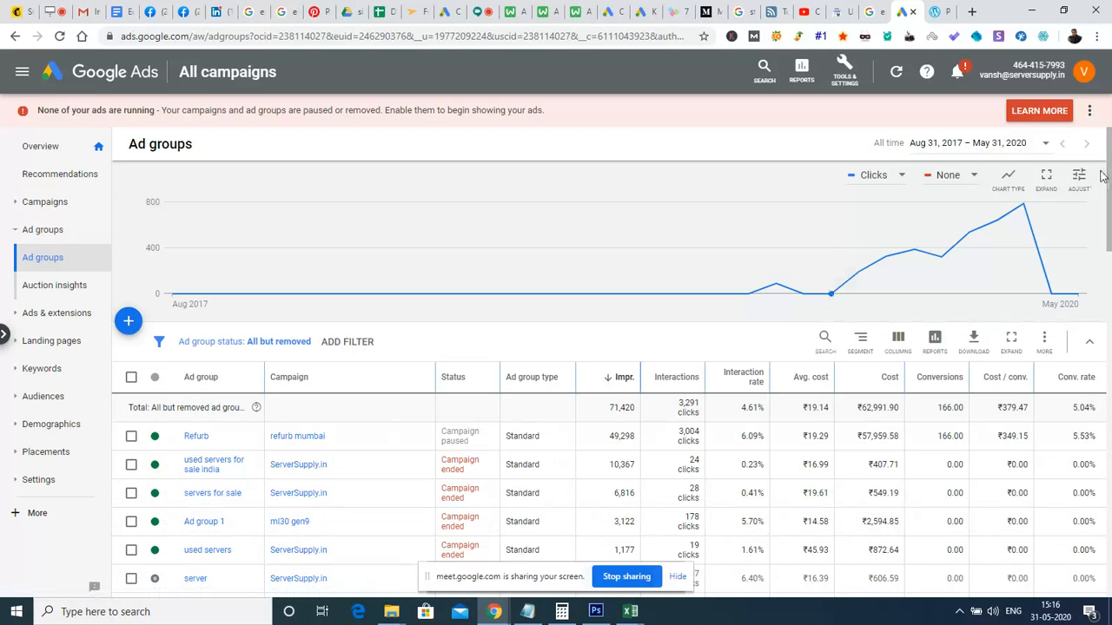
drag(1109, 204, 1110, 283)
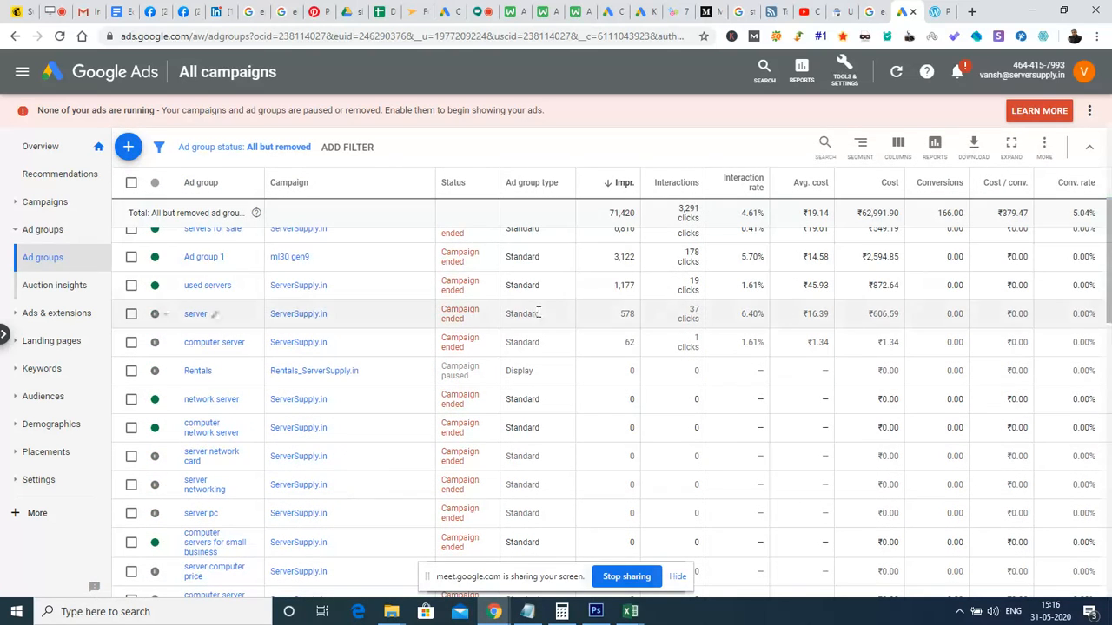
click(209, 286)
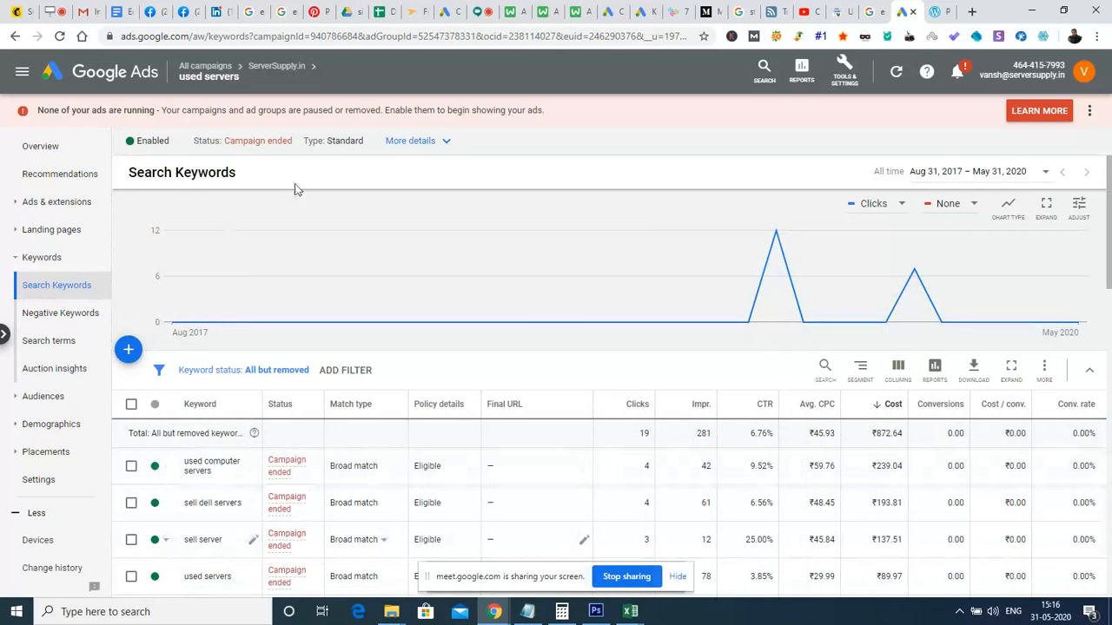
Step: View the search terms and placements reports of the used servers ad group
mouse_move(198, 85)
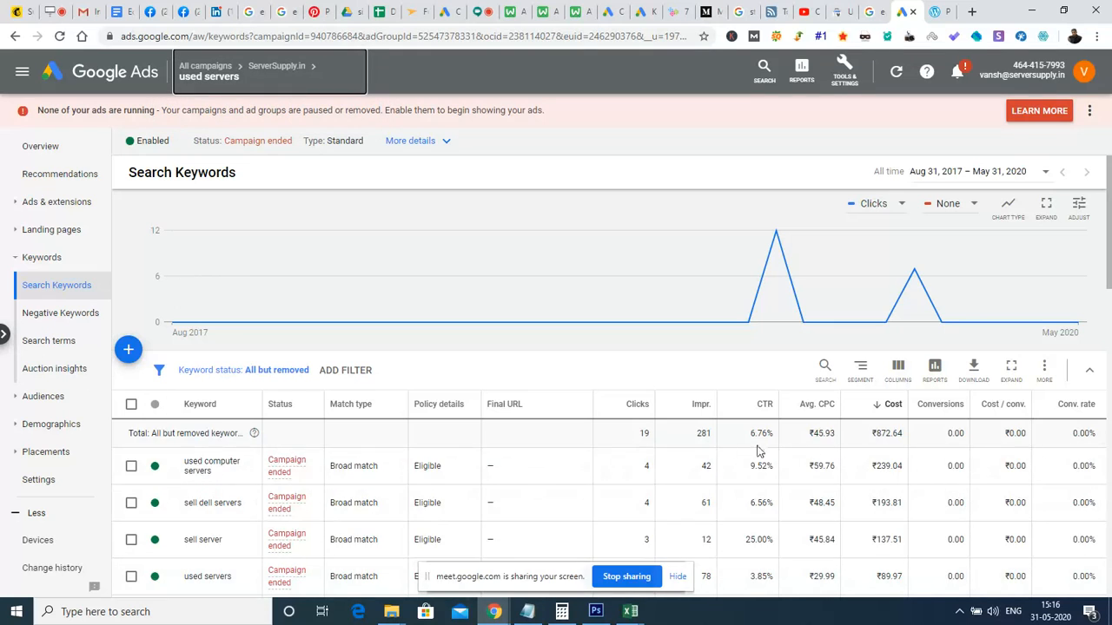
click(68, 345)
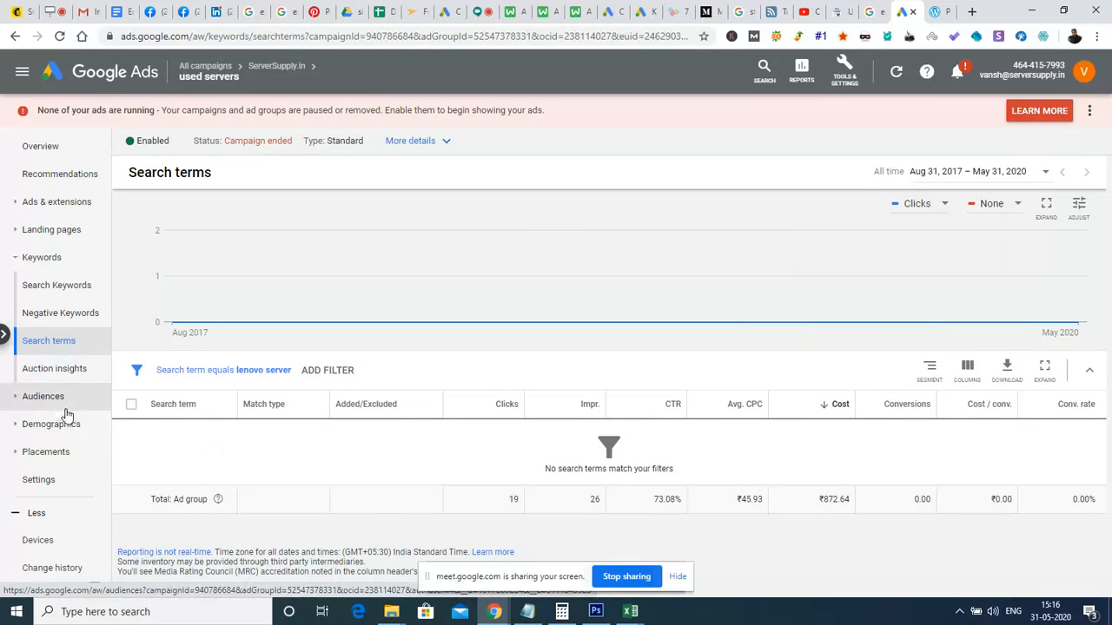
click(58, 454)
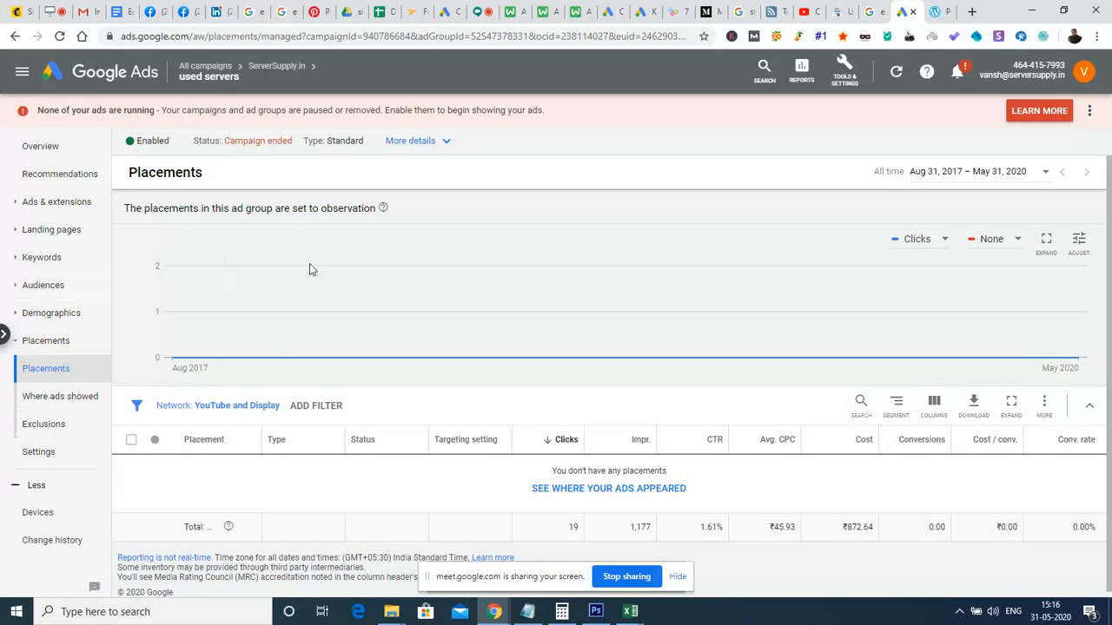
Step: Examine the list of sites where the used servers ad group's ads showed
click(48, 402)
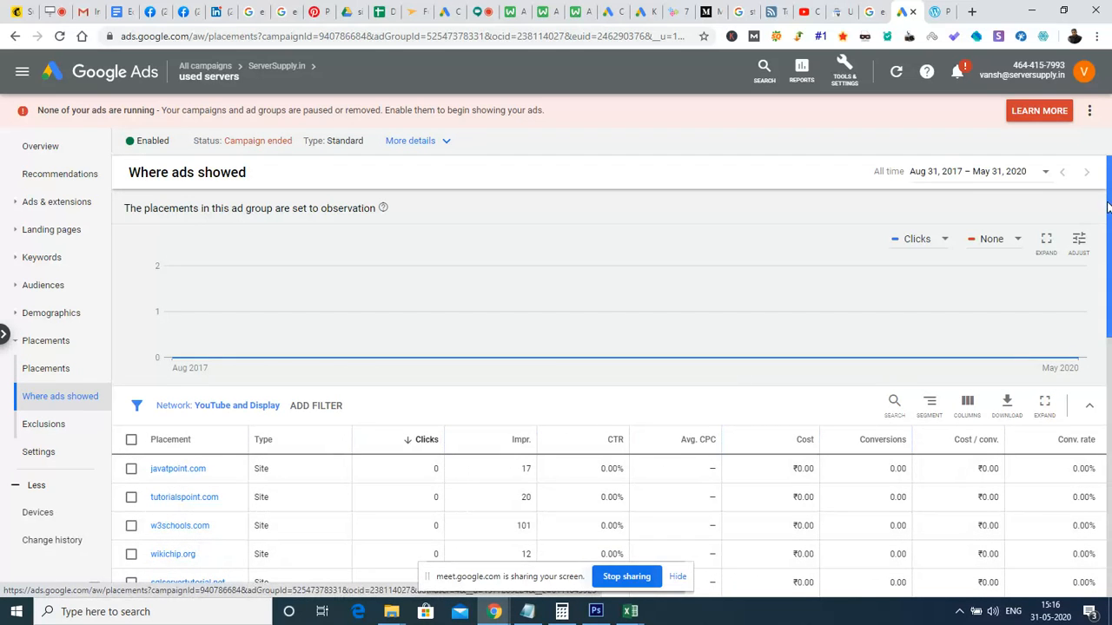
scroll(1109, 256, down, 1)
scroll(1109, 256, down, 1)
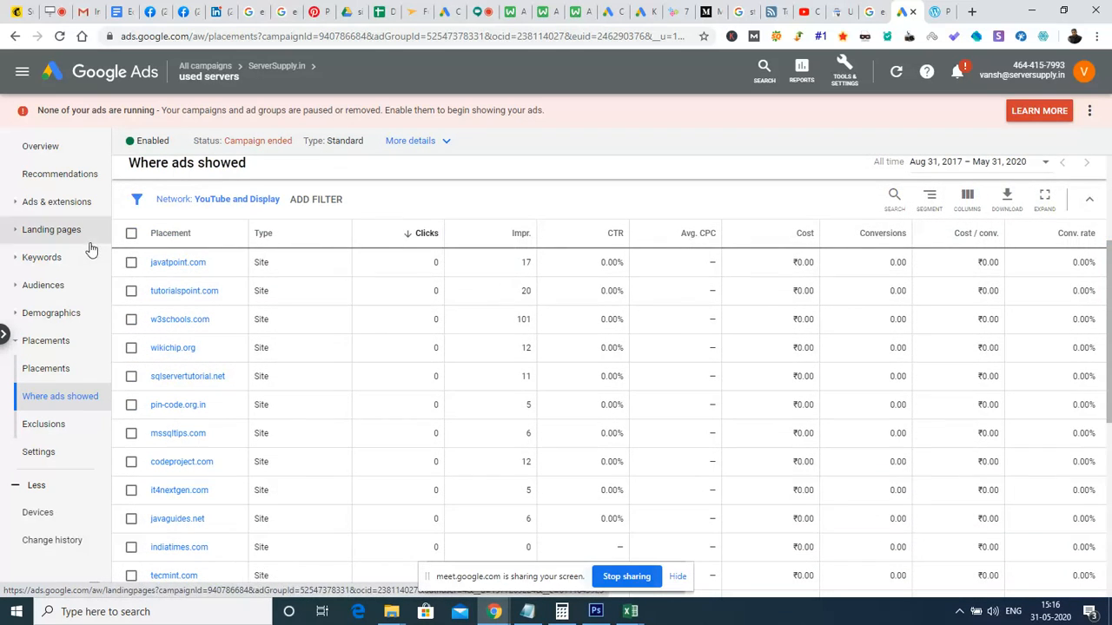
click(131, 264)
click(131, 263)
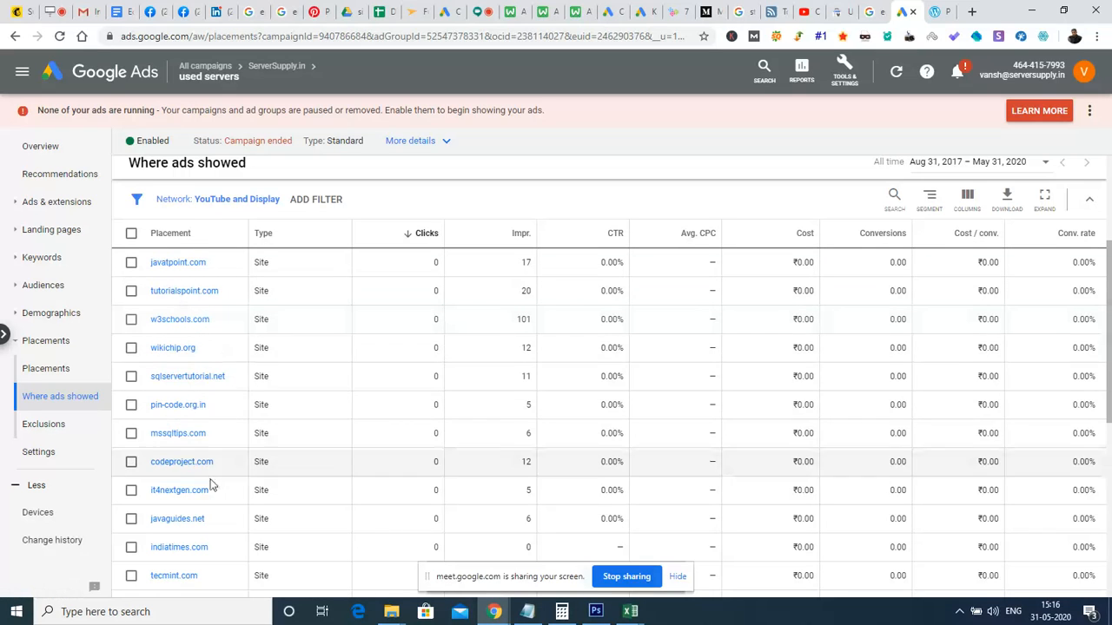
Step: View the devices report and the list of ads in the used servers ad group
click(38, 515)
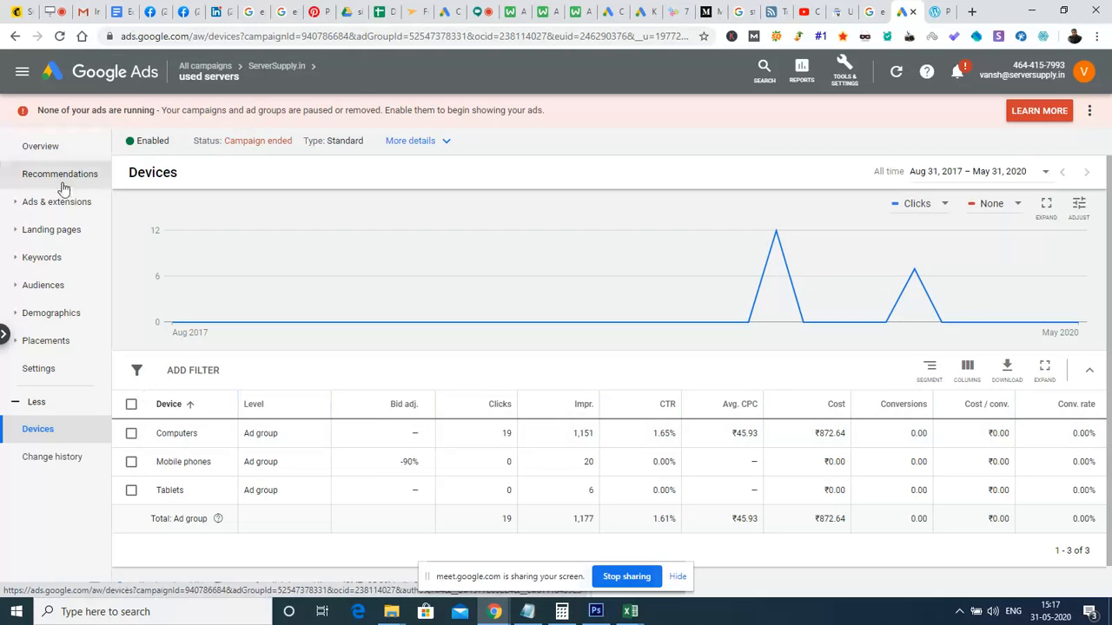
click(61, 208)
click(55, 231)
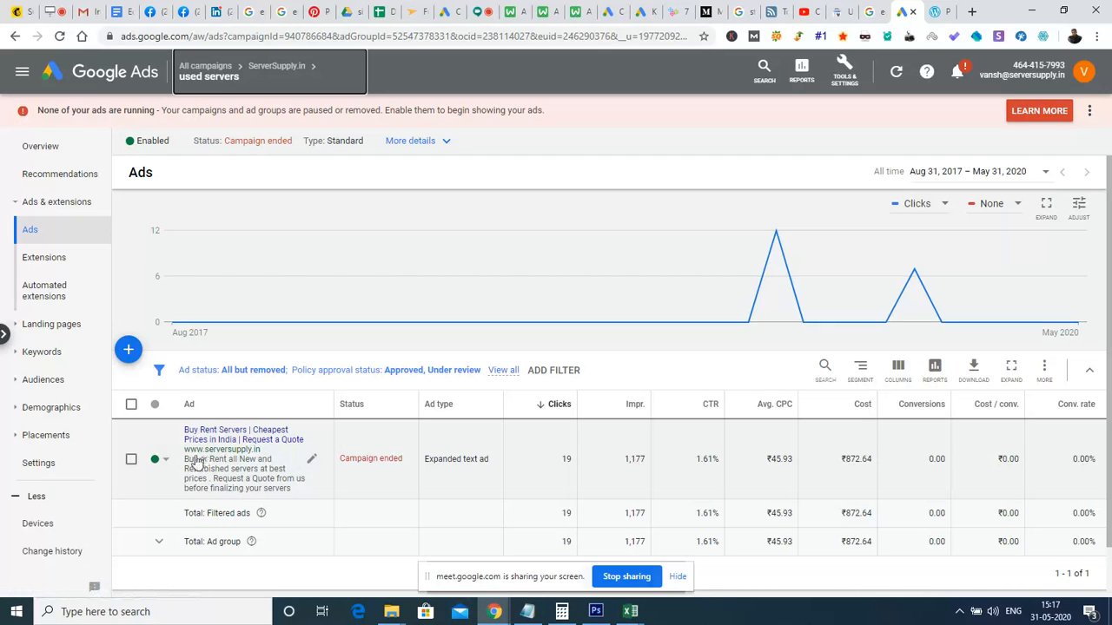
Step: Open the Buy Rent Servers text ad for editing and look through its mobile, desktop and display previews
click(312, 462)
click(332, 473)
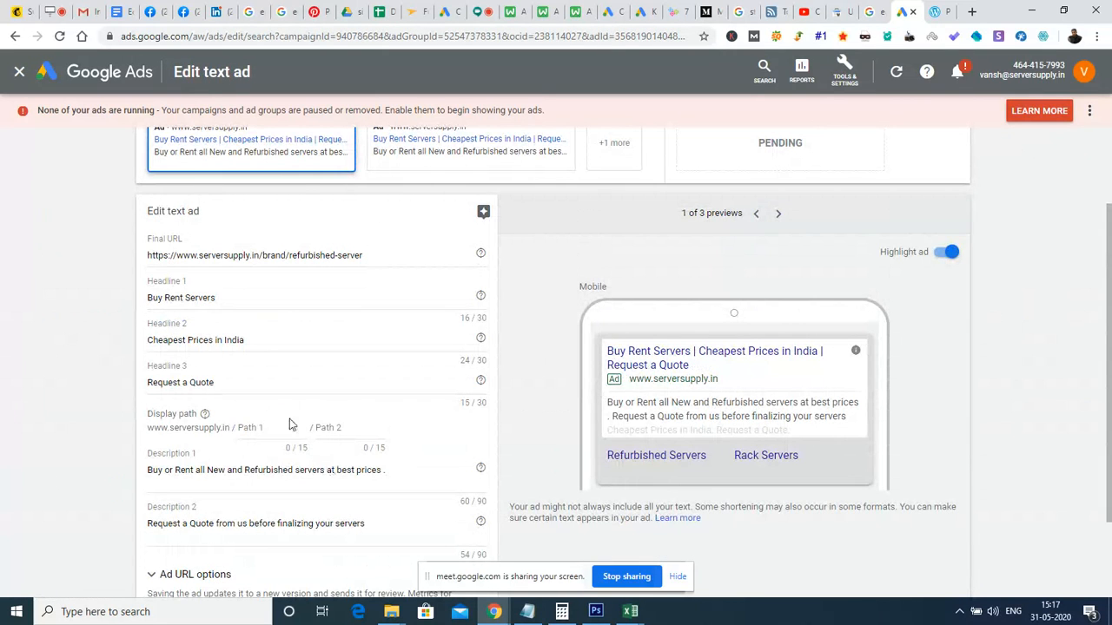
scroll(1109, 259, up, 1)
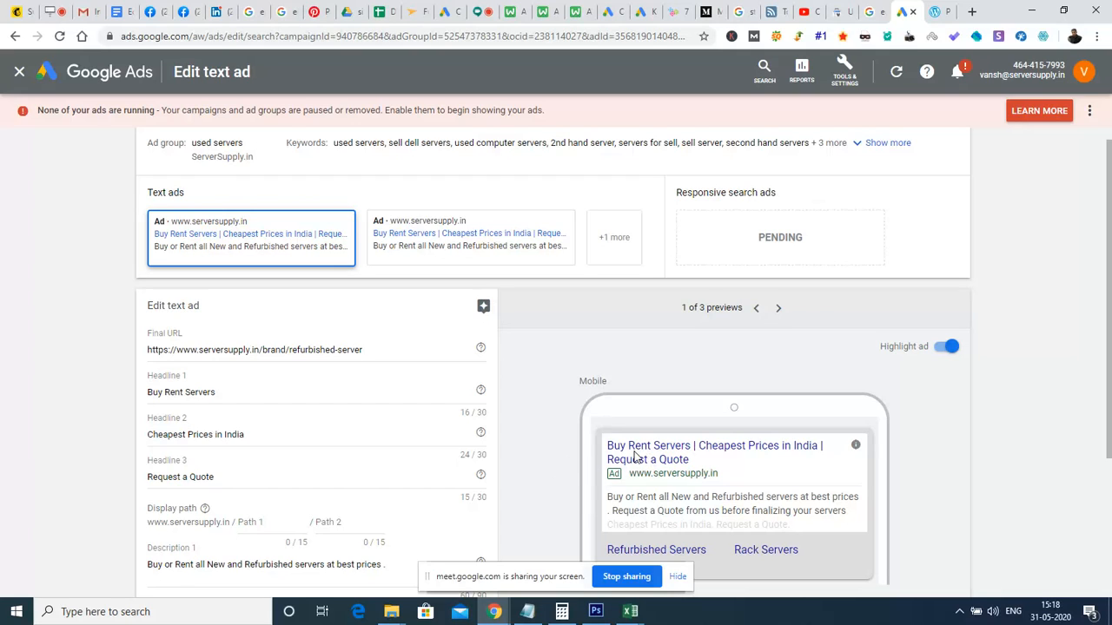
click(779, 309)
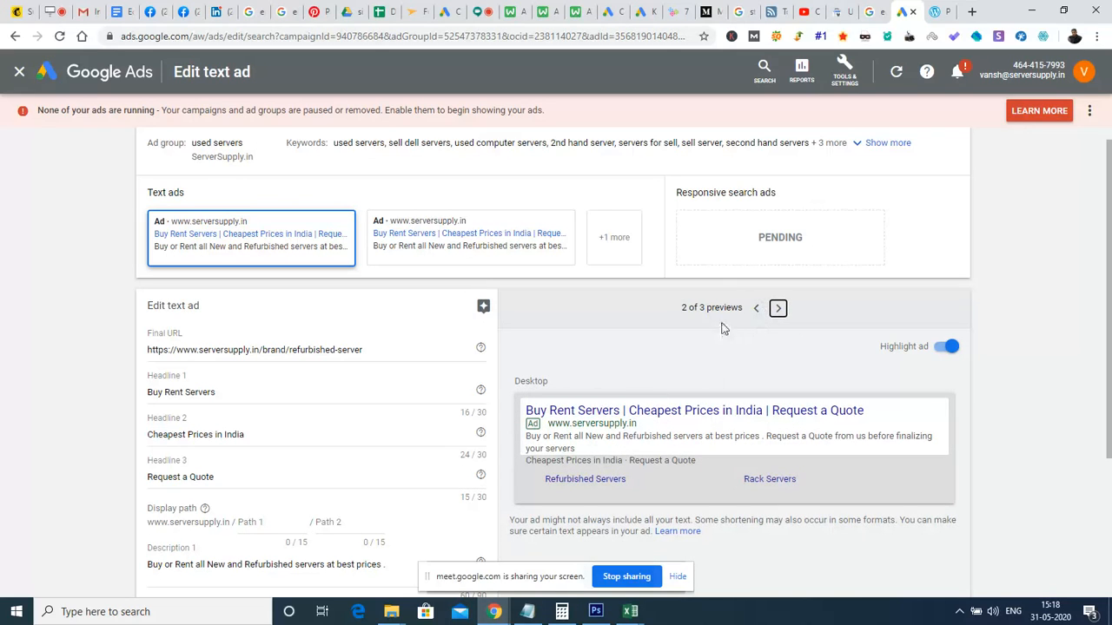
click(778, 310)
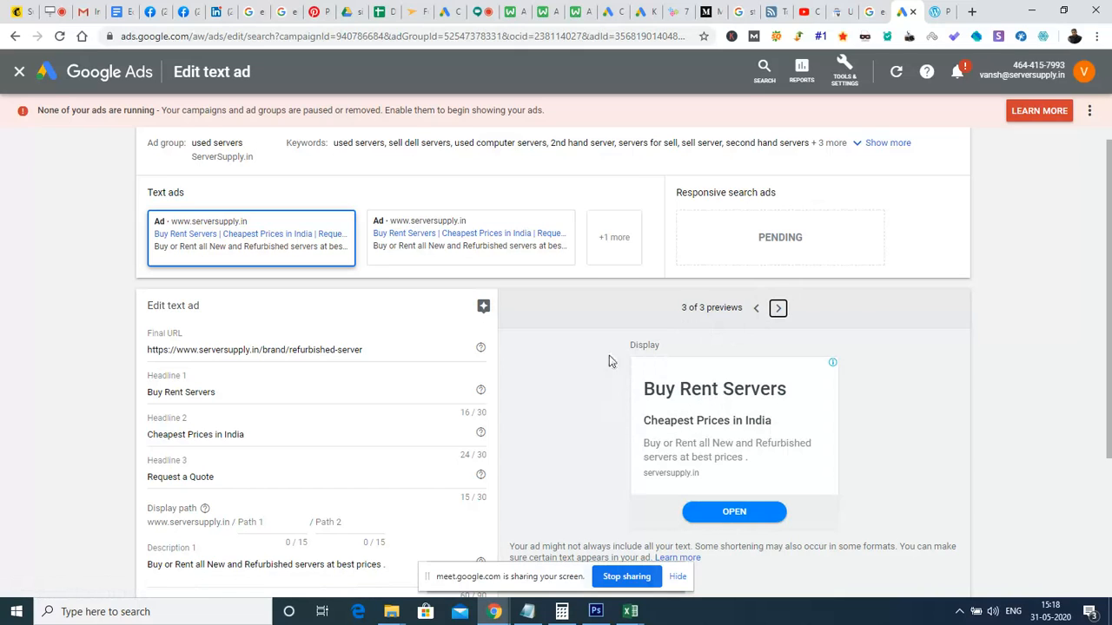
click(756, 308)
click(755, 308)
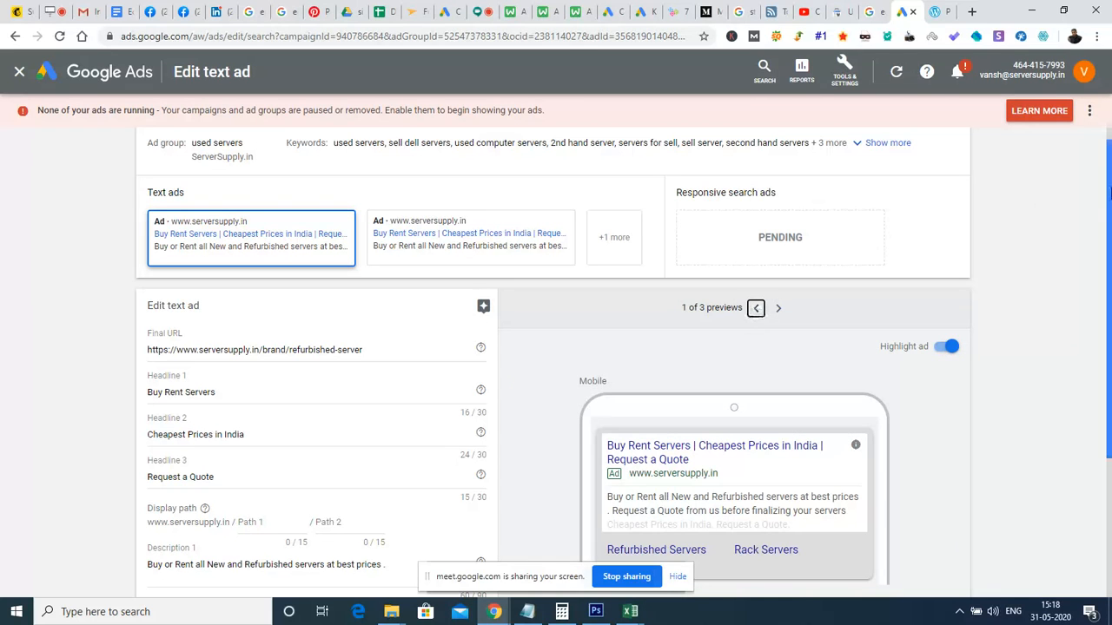
scroll(1109, 228, down, 2)
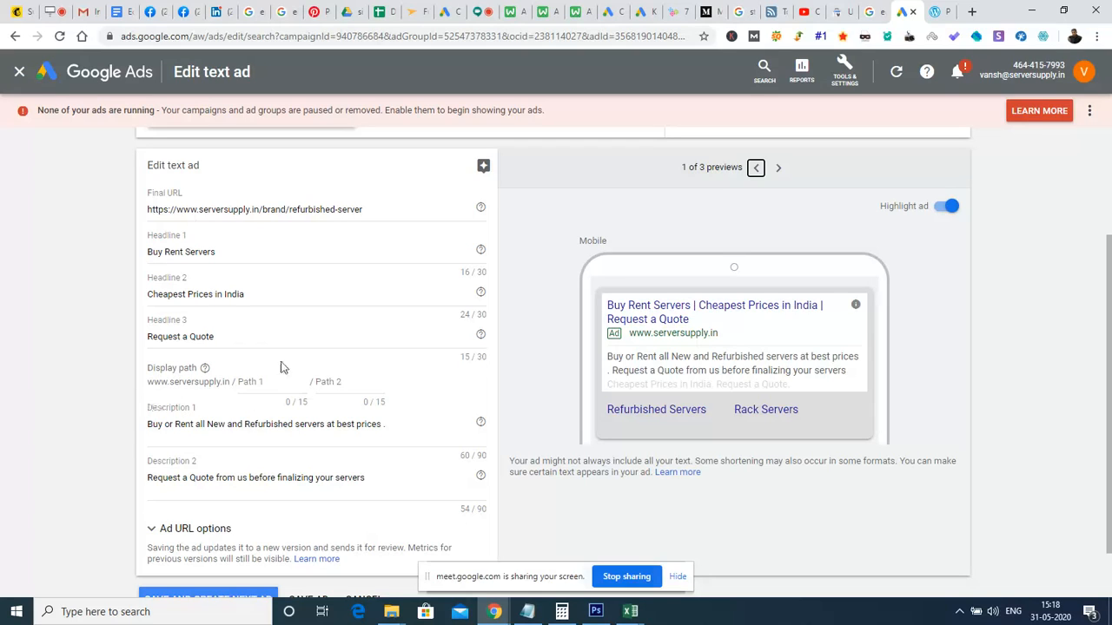
Step: Fill in the text ad's display path with rent as Path 1 and server as Path 2
click(254, 382)
text(rent_servers)
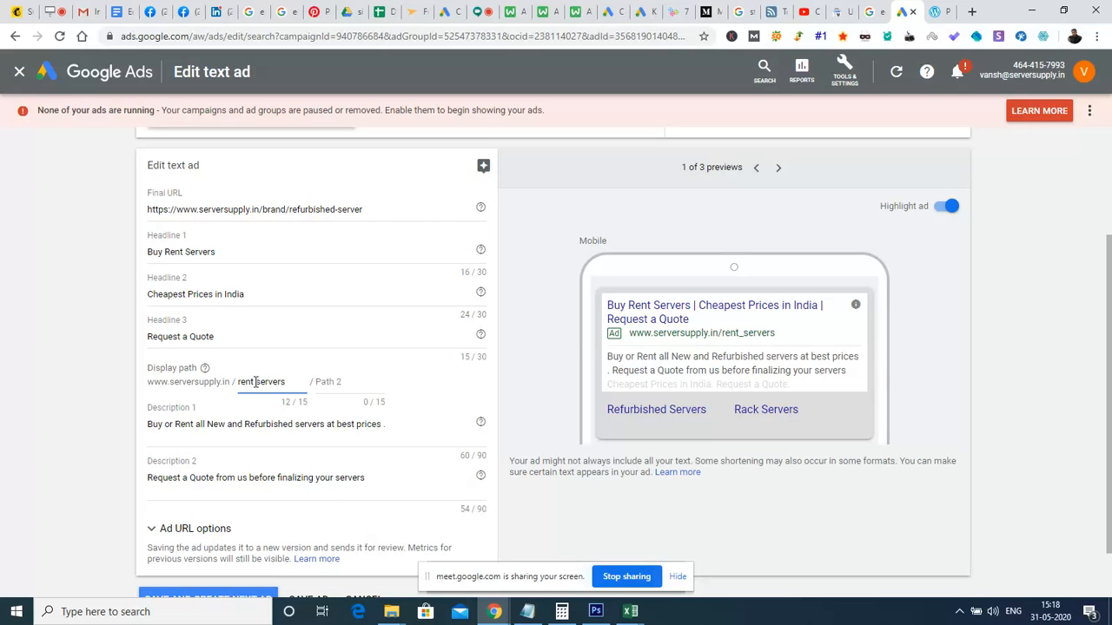
key(Left)
key(Left)
key(Left)
key(Left)
key(Left)
key(Left)
key(Left)
key(BackSpace)
text(-)
key(Delete)
key(Delete)
key(Delete)
key(Delete)
key(Delete)
key(Delete)
key(Delete)
key(BackSpace)
key(Tab)
text(server)
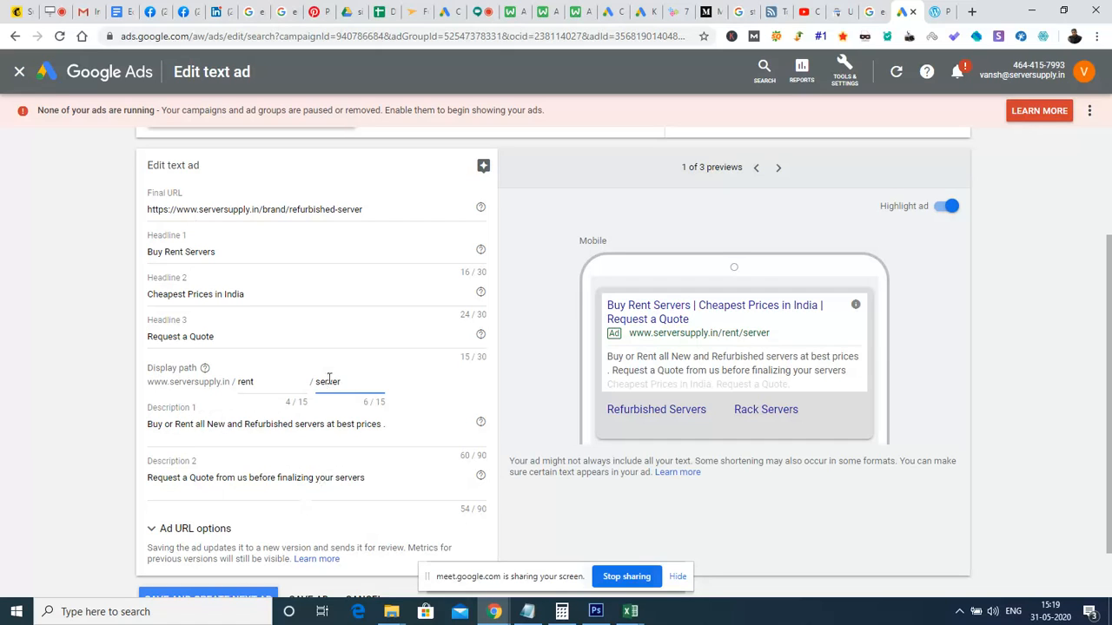
Step: Expand the ad's URL options, review the form and leave the ad editor without saving
scroll(1109, 300, down, 2)
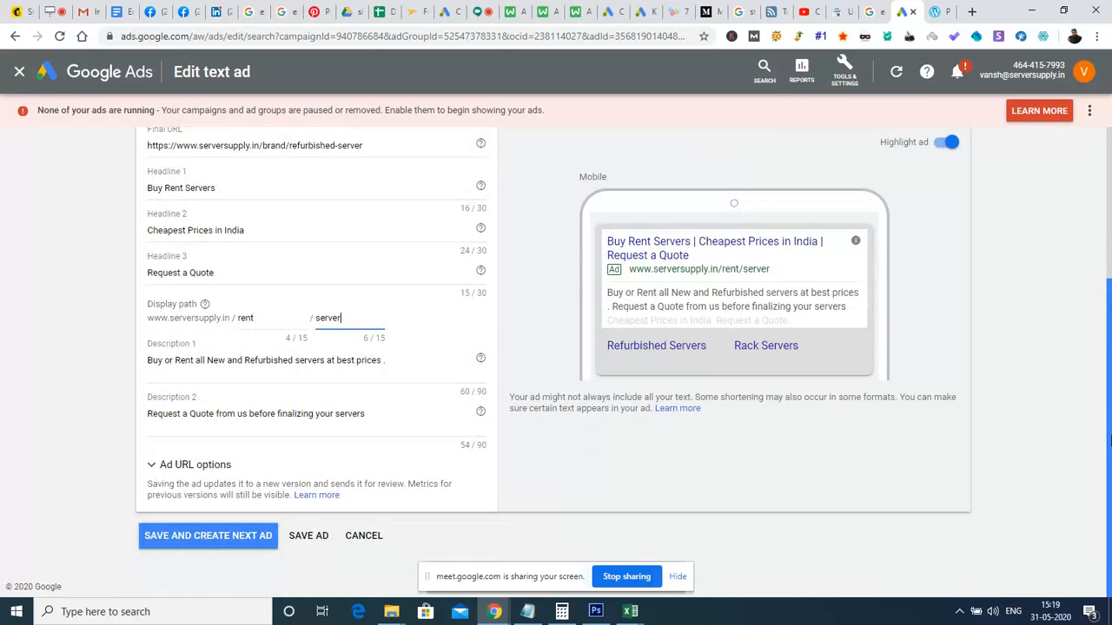
click(218, 469)
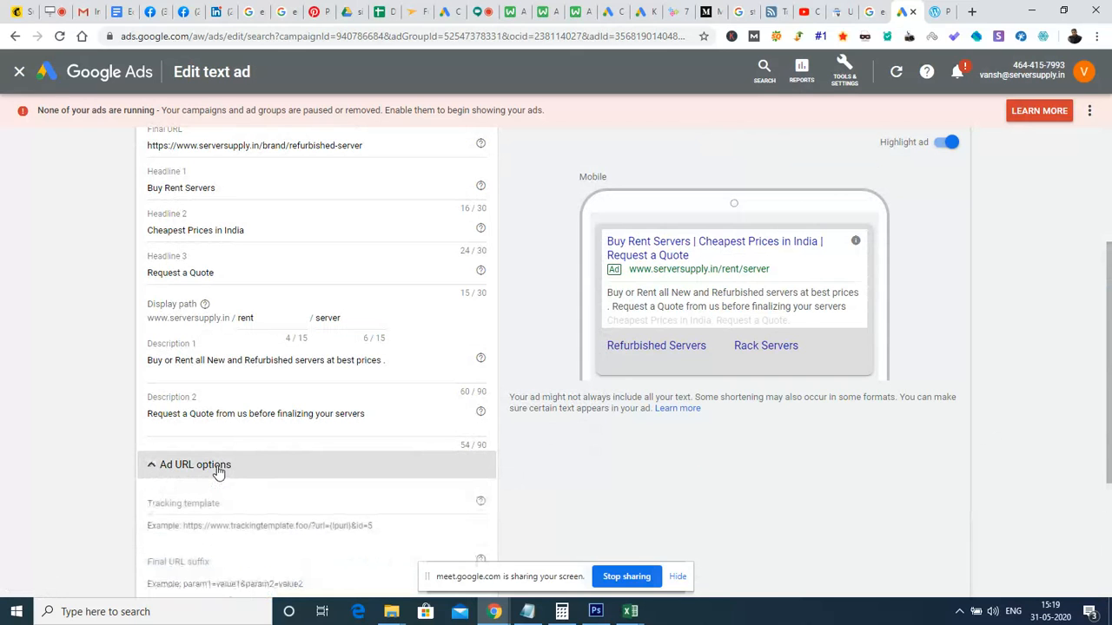
drag(1109, 398, 1068, 158)
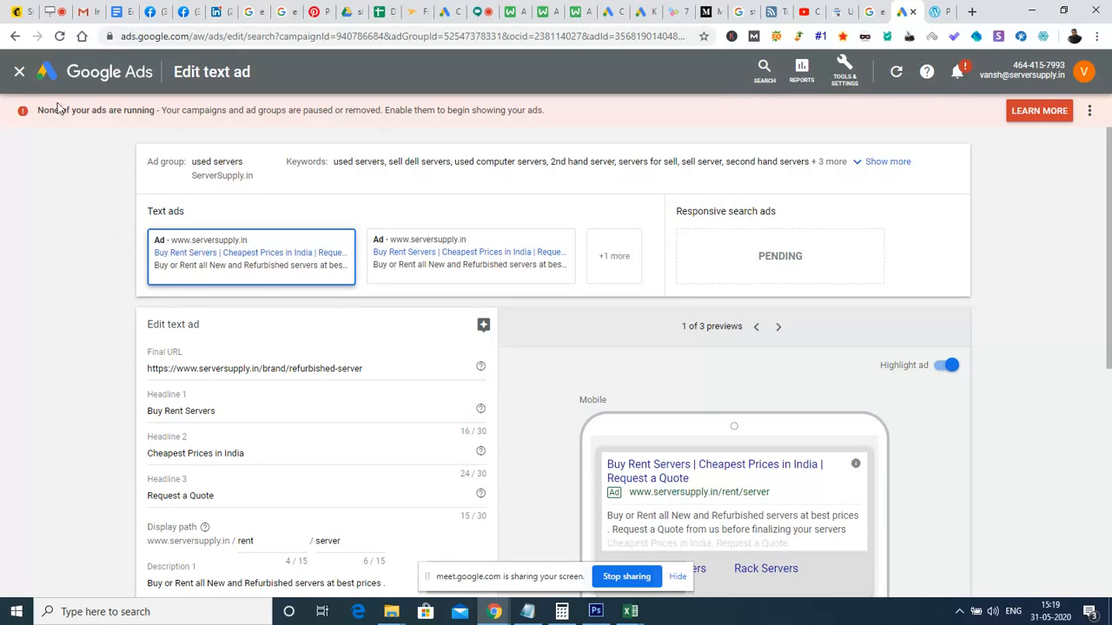
click(19, 75)
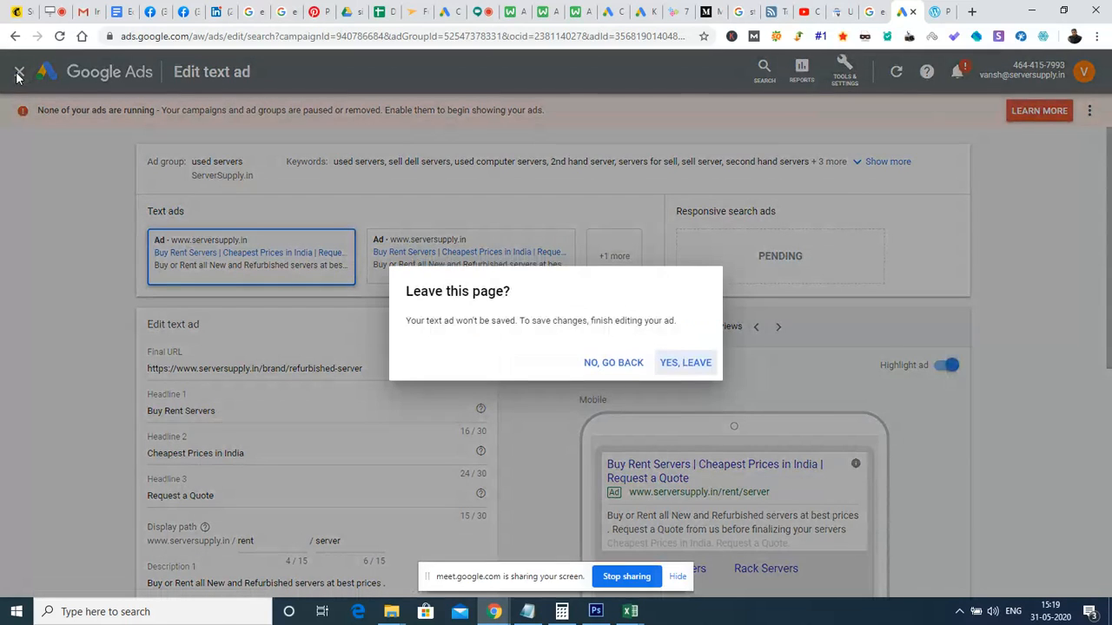
click(700, 363)
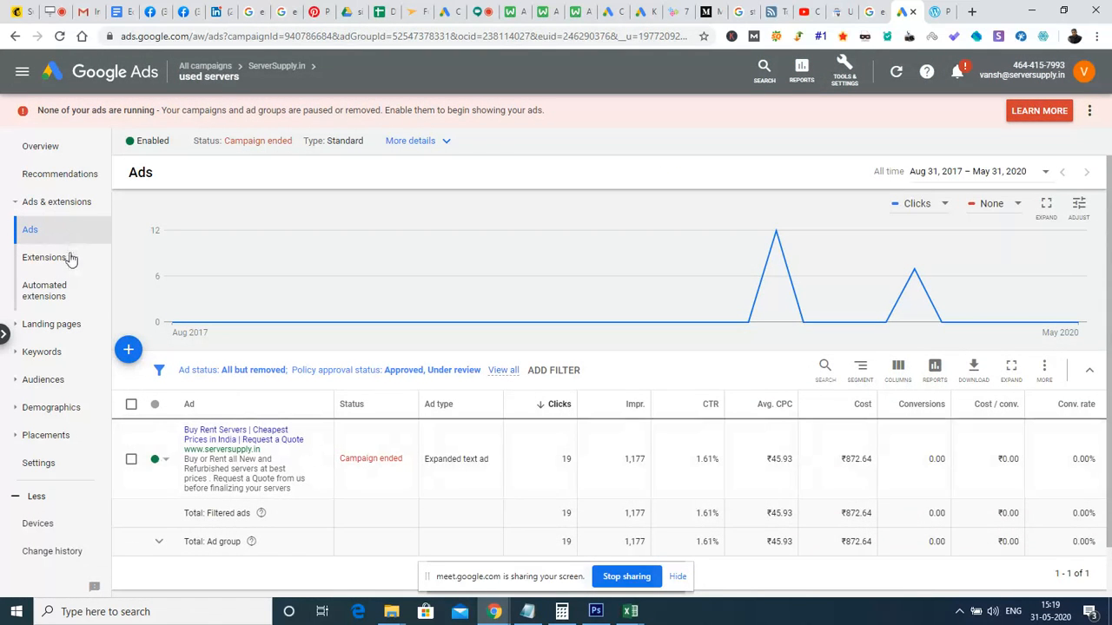
Step: Review the sitelink and callout extensions of the used servers ad group
click(69, 259)
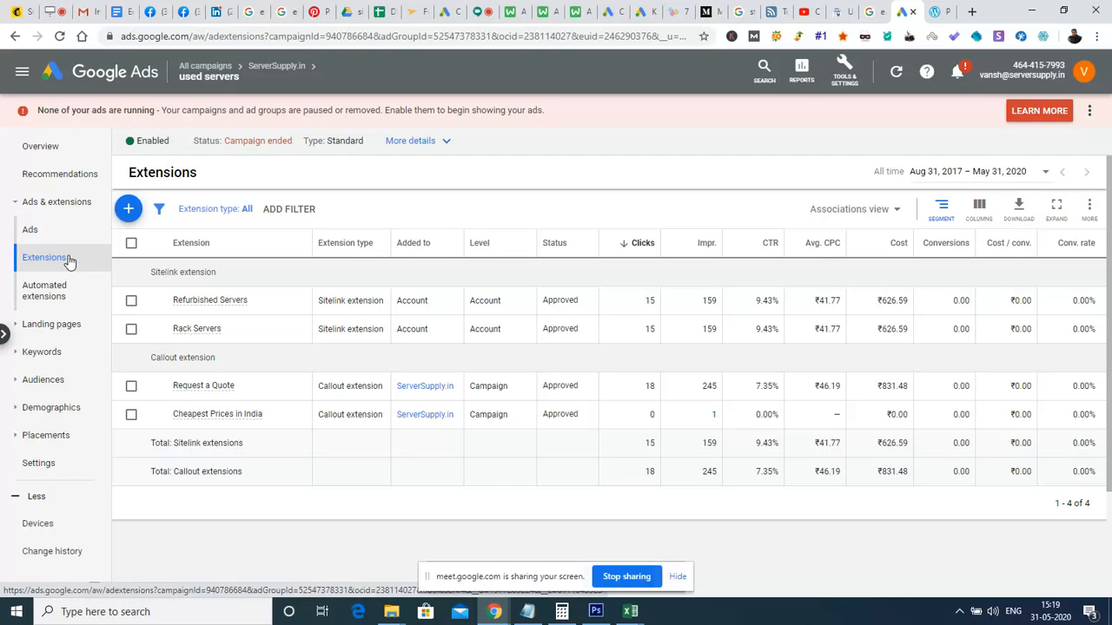
mouse_move(214, 301)
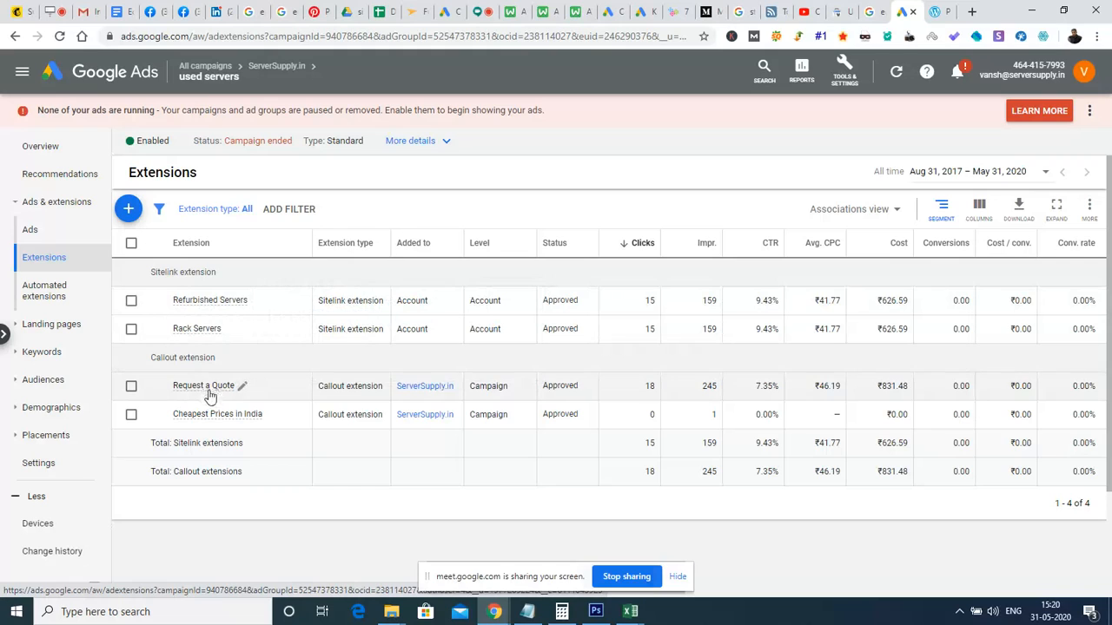
mouse_move(207, 389)
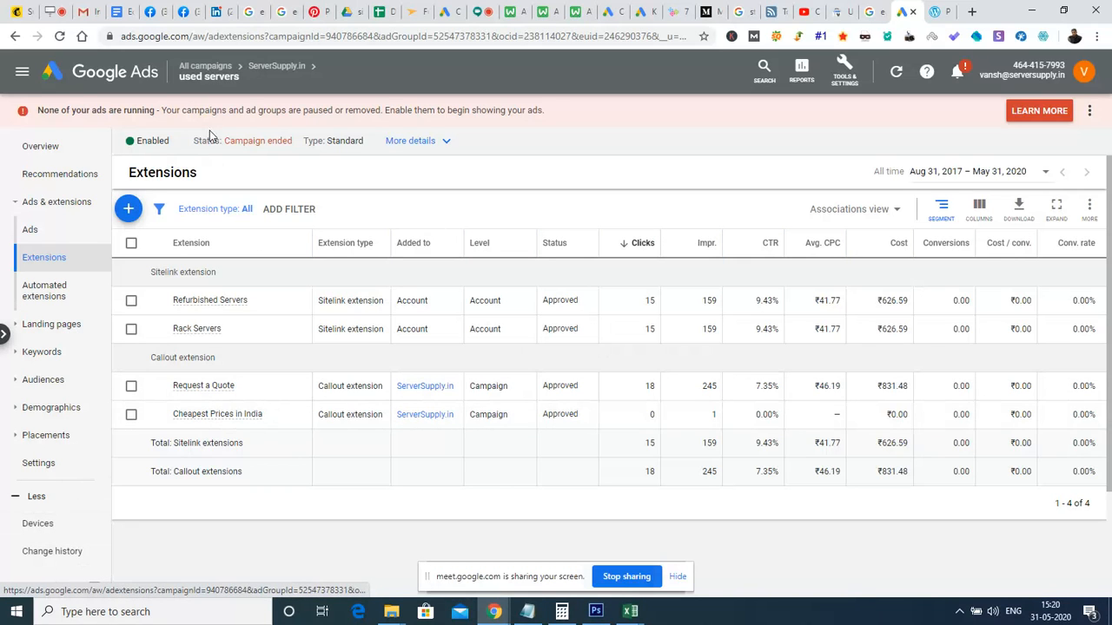
Step: Return from the used servers ad group to the account's all-campaigns overview
click(209, 68)
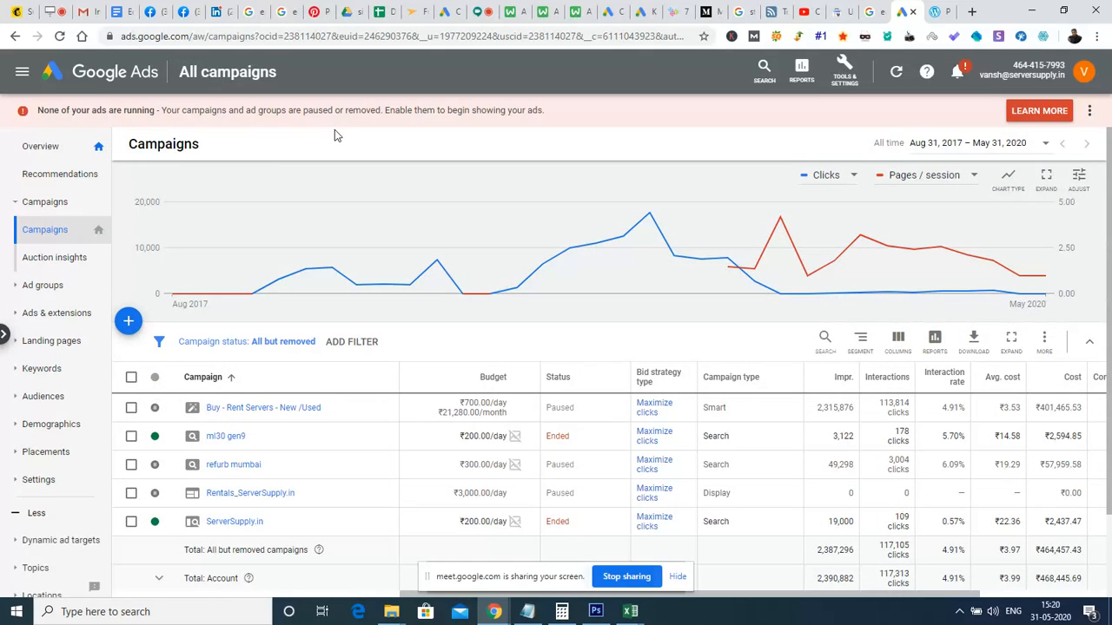
mouse_move(196, 209)
Step: Switch to the Google Meet call, move its sharing notice away from the call controls and hide the screenapp.io notice
click(478, 12)
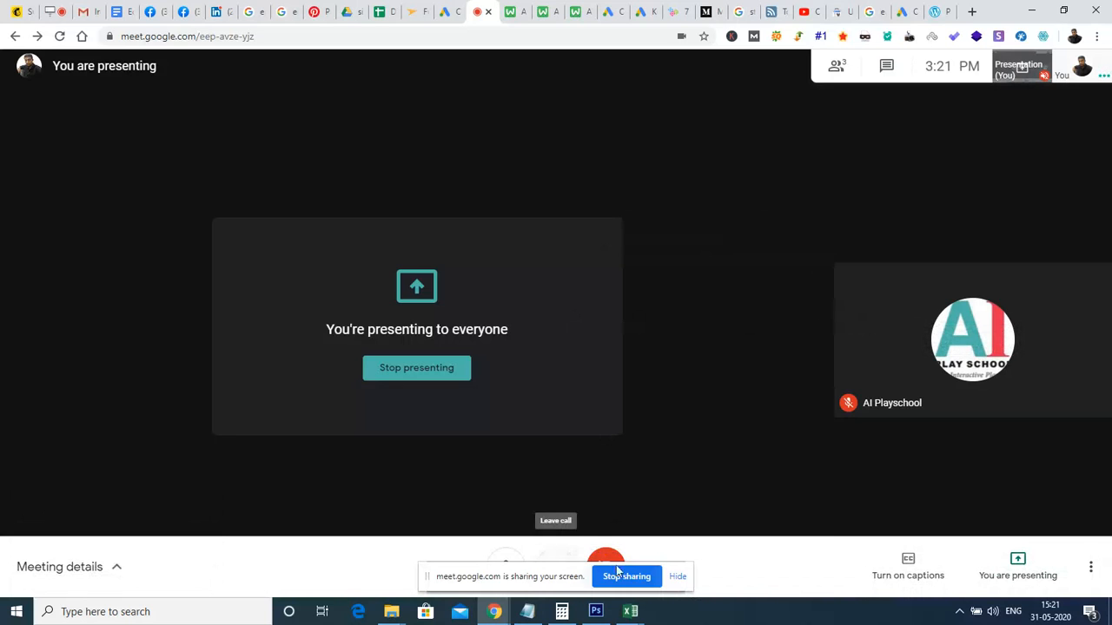
drag(426, 581, 110, 478)
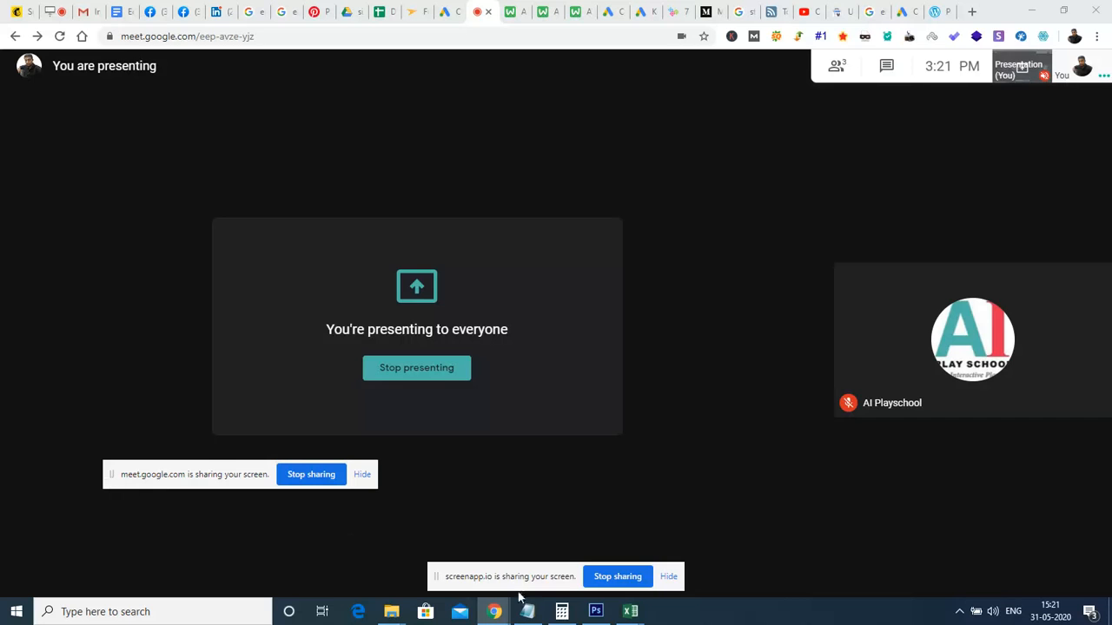
click(667, 578)
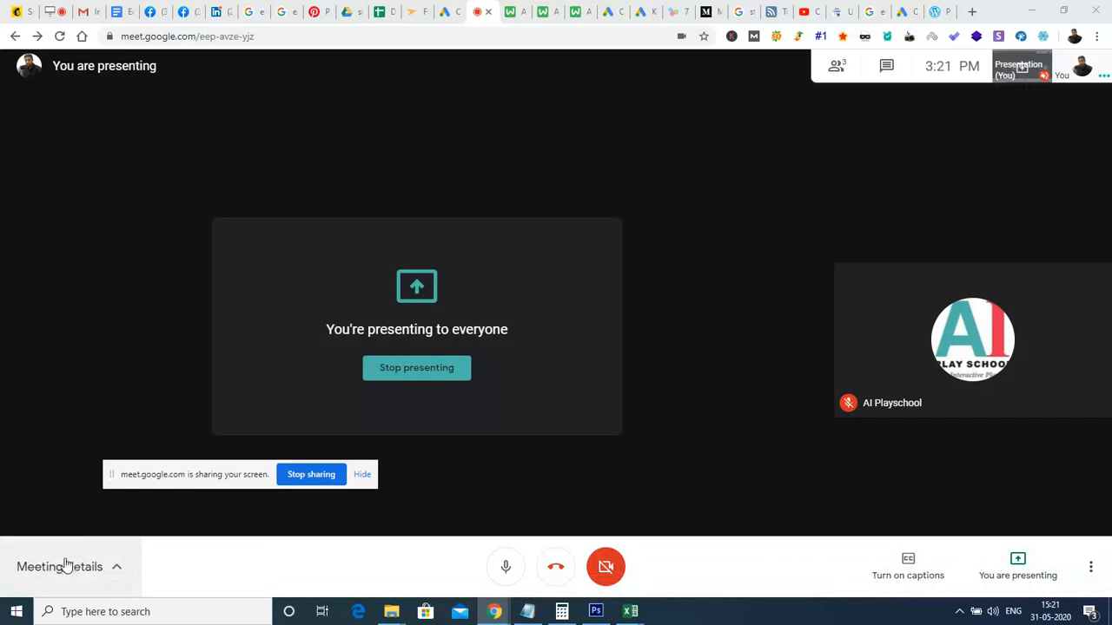
drag(113, 478, 92, 528)
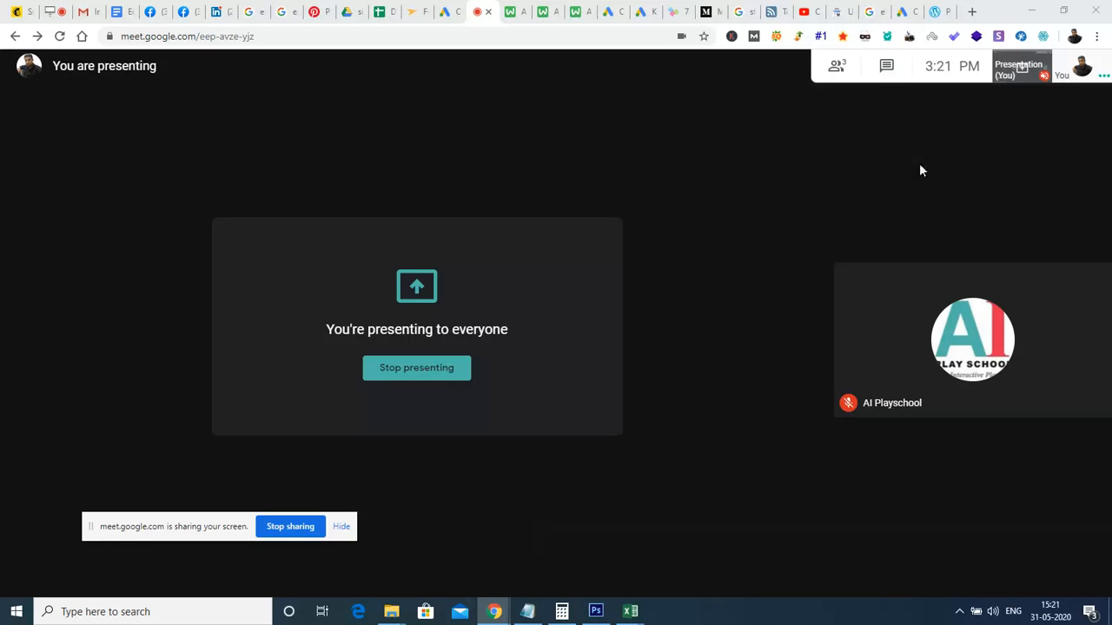
Step: Check the meeting chat for messages and view the AI Playschool participant's options in the participant list
click(889, 69)
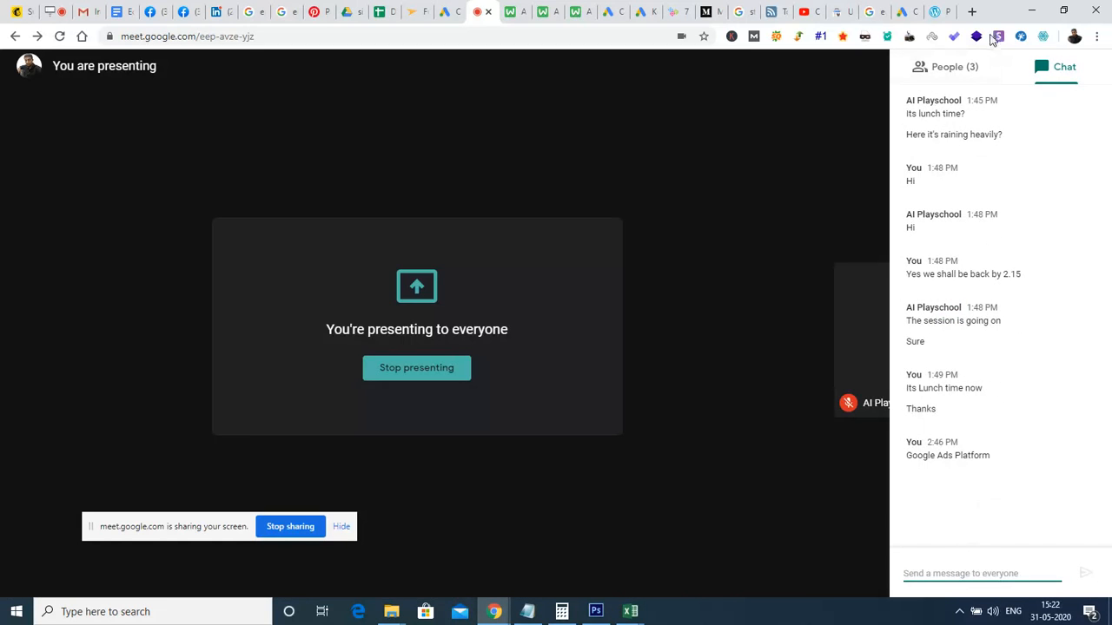
click(803, 93)
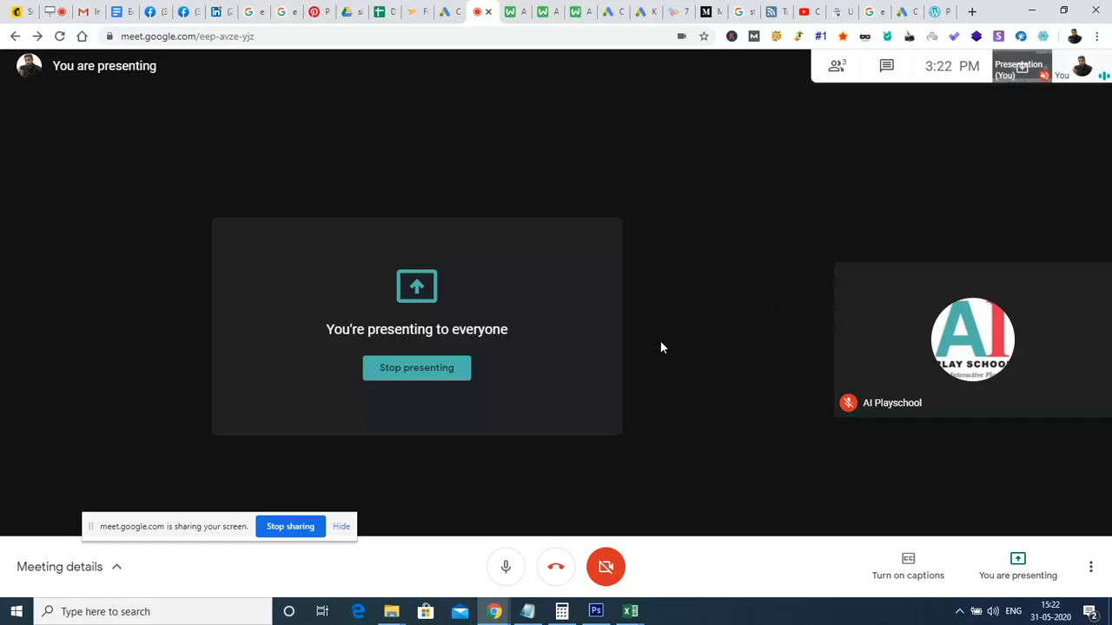
mouse_move(999, 286)
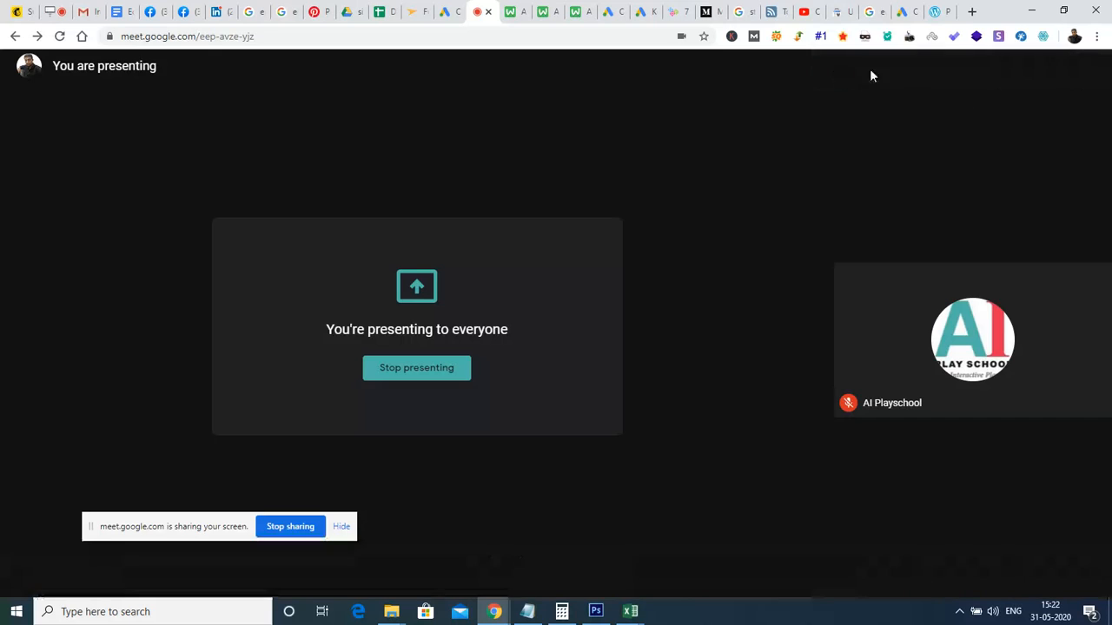
click(841, 74)
click(1092, 219)
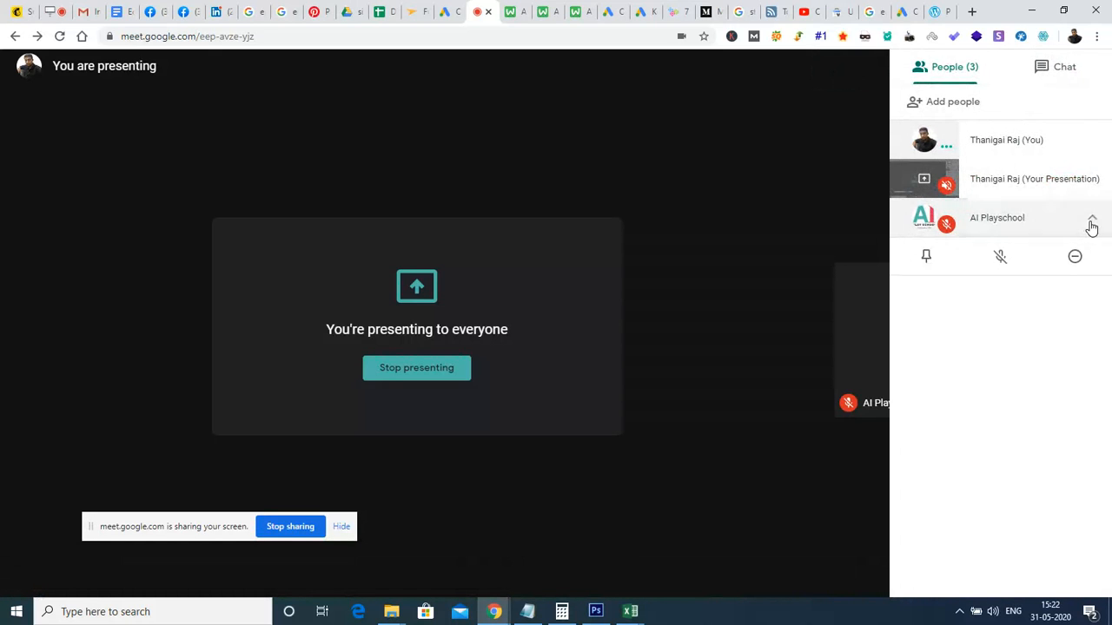
click(727, 243)
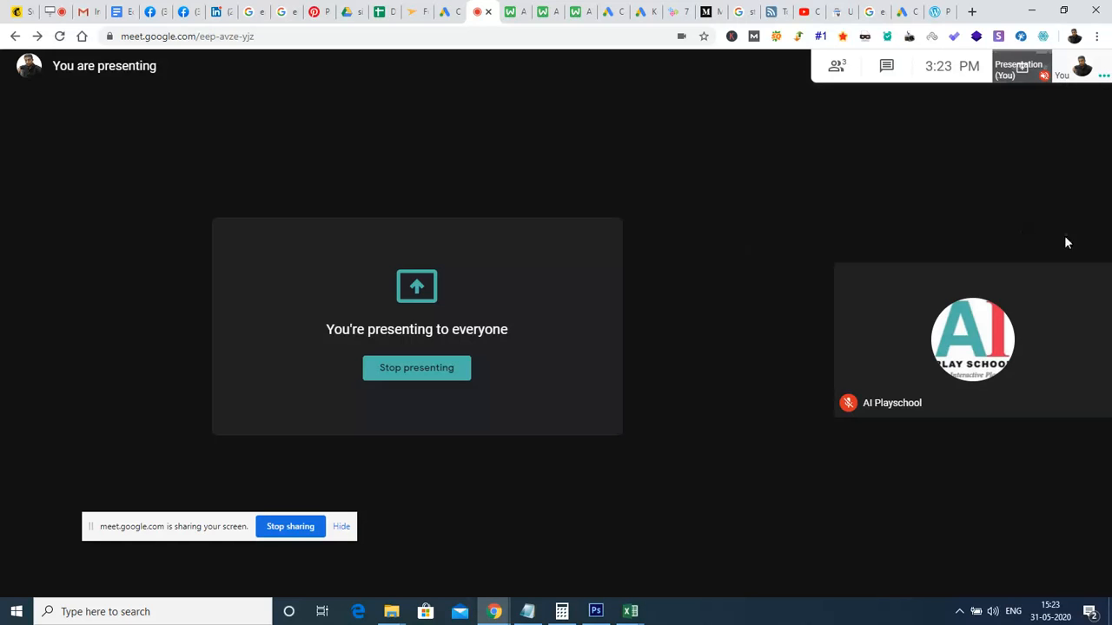
Step: Send a greeting addressing the participant by name in the meeting chat and close the chat
click(886, 66)
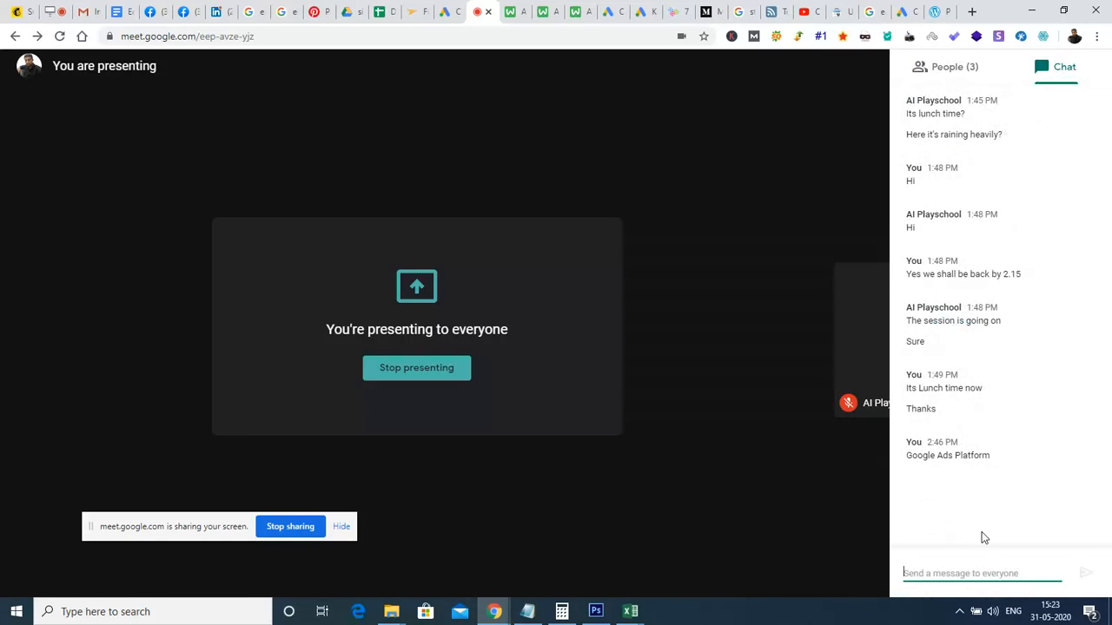
text(Hi Nasreen)
key(Return)
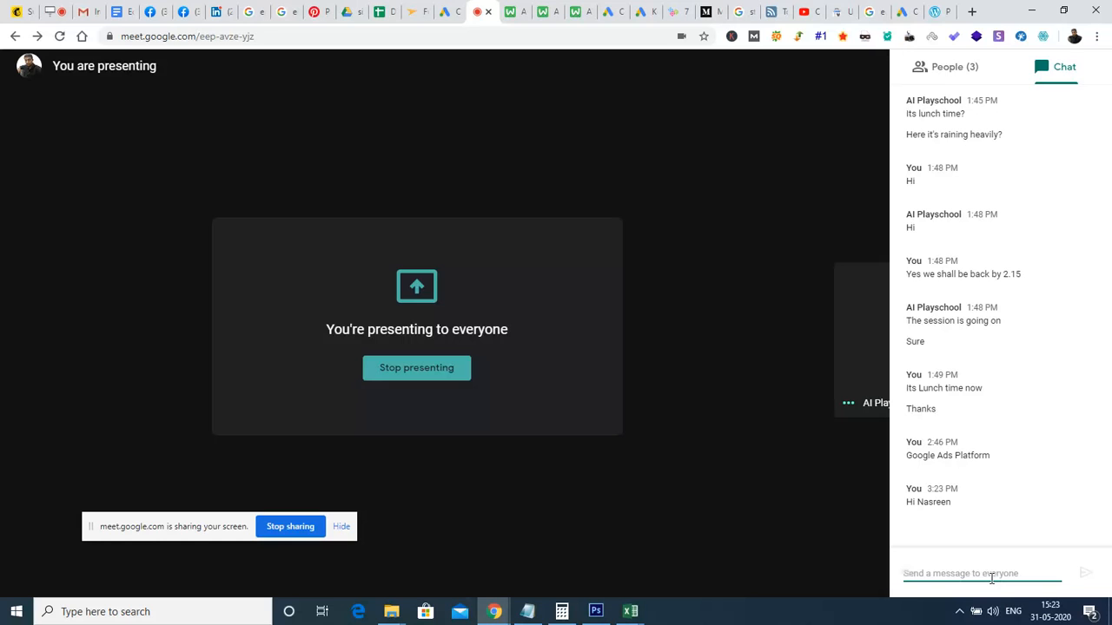
click(758, 296)
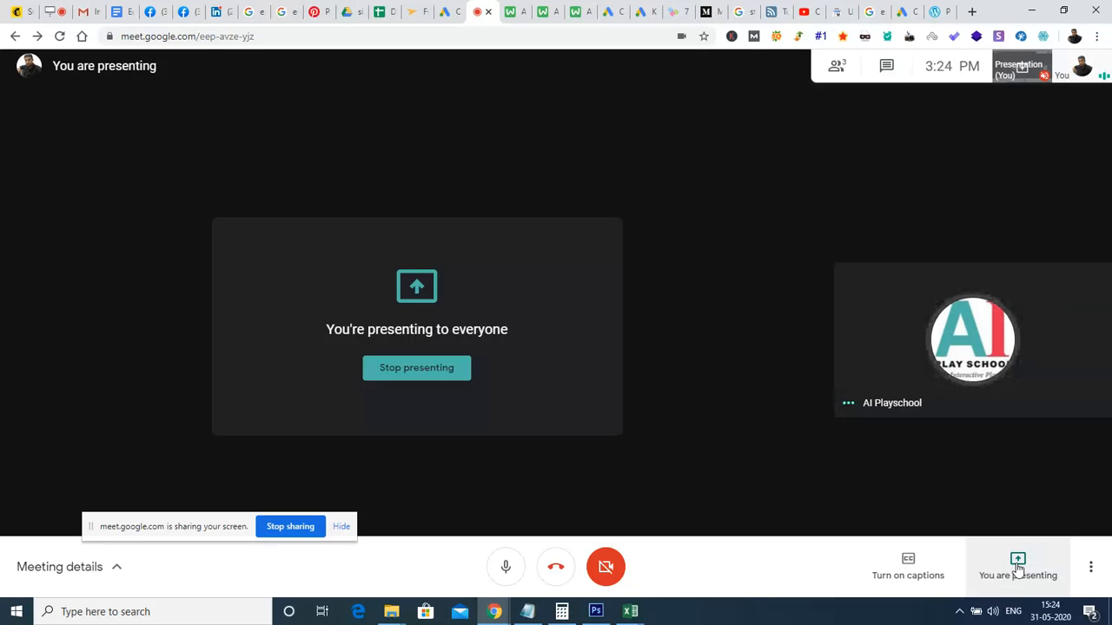
Step: Review the meeting's participant list and close it again
mouse_move(926, 372)
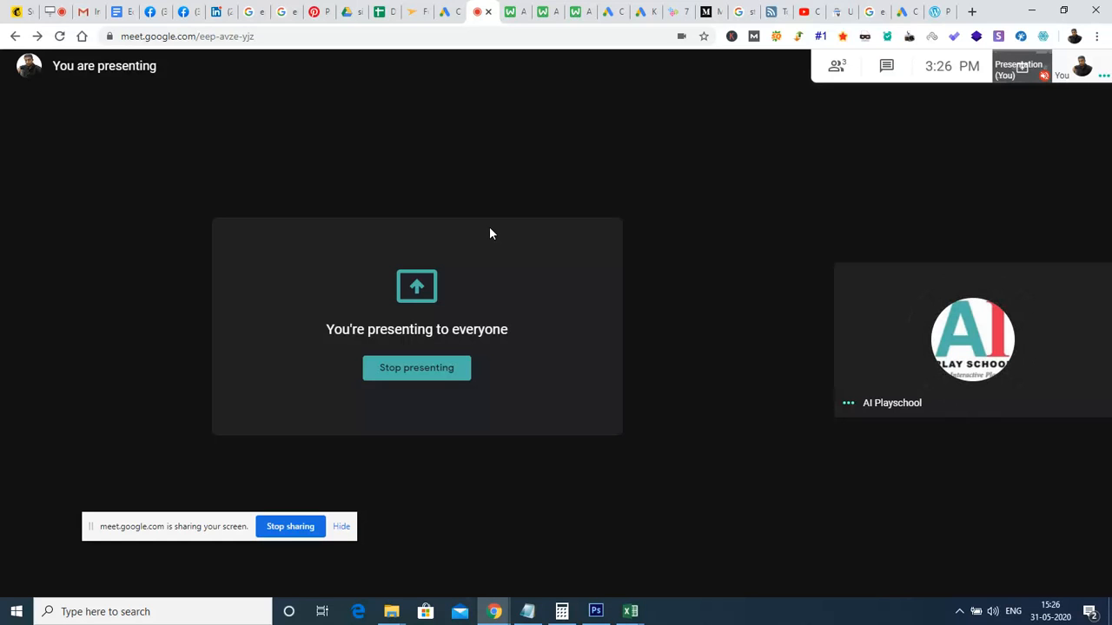
click(835, 68)
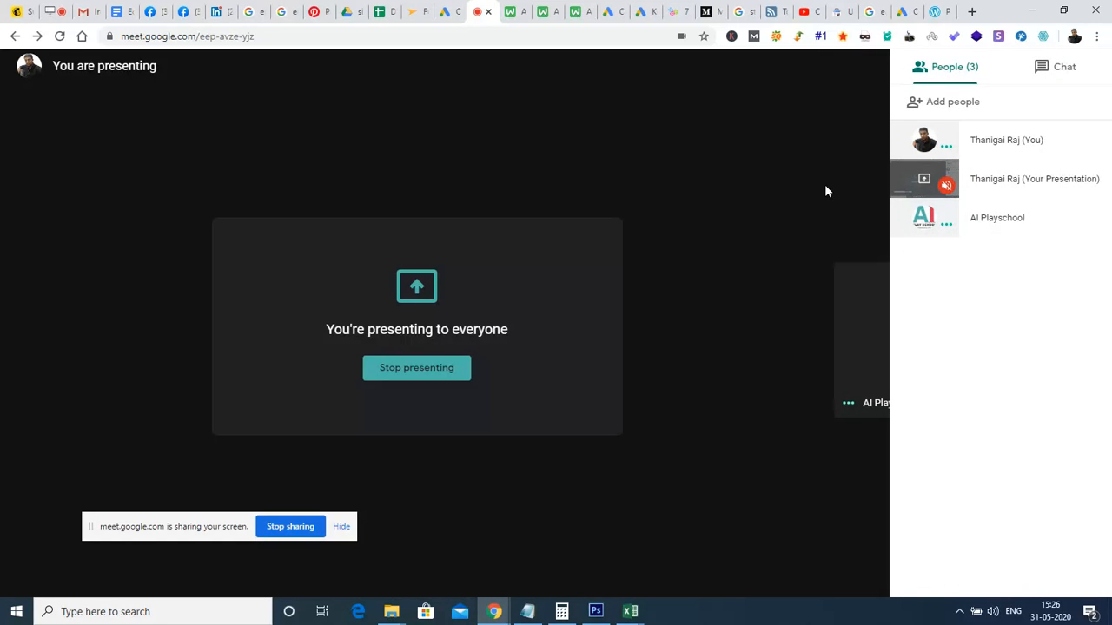
click(673, 174)
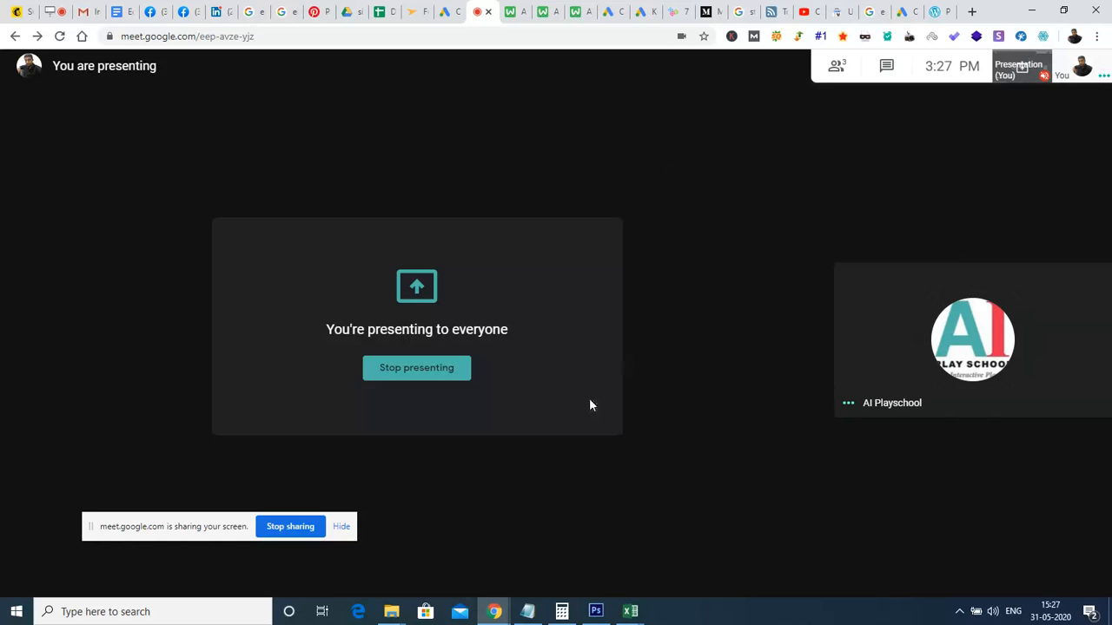
Step: Switch to the Google Ads Structure whiteboard and dismiss the notice covering its lower part
mouse_move(577, 406)
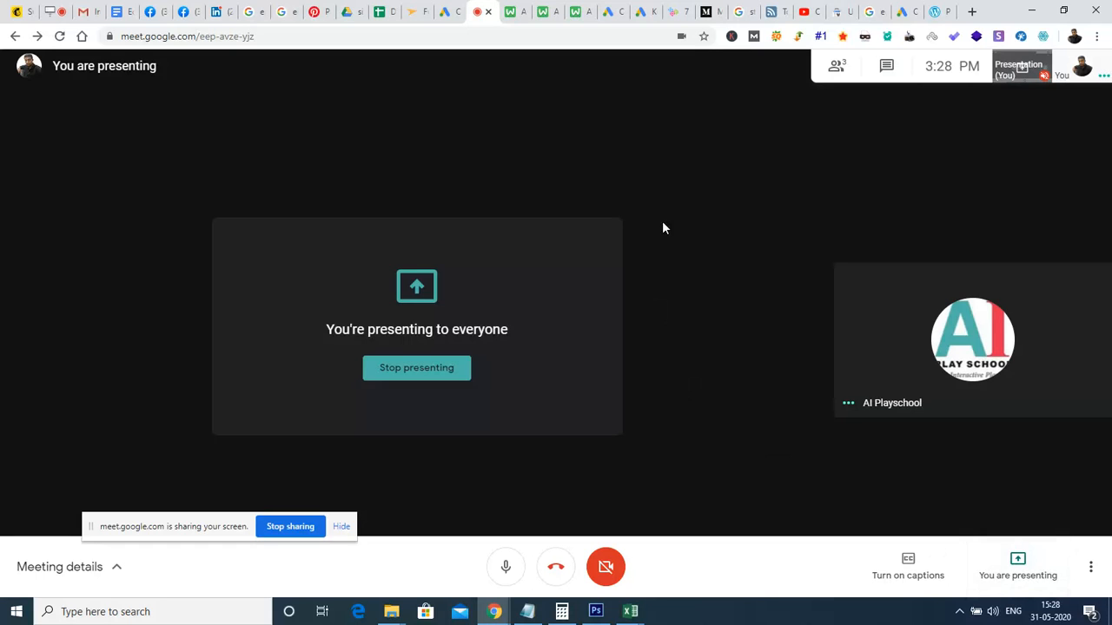
click(575, 11)
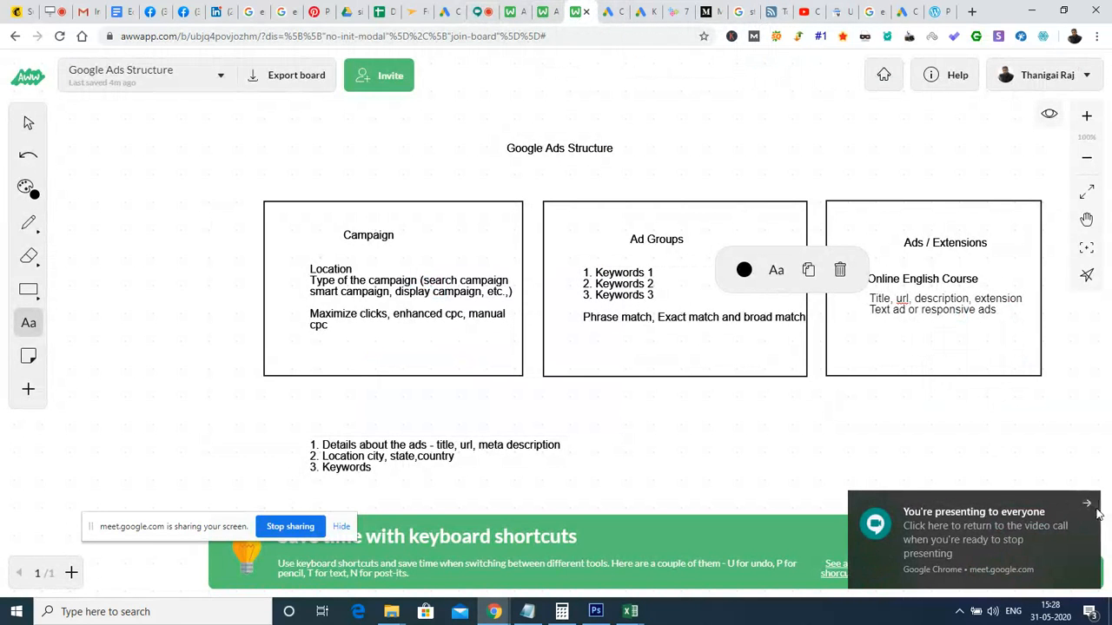
click(881, 553)
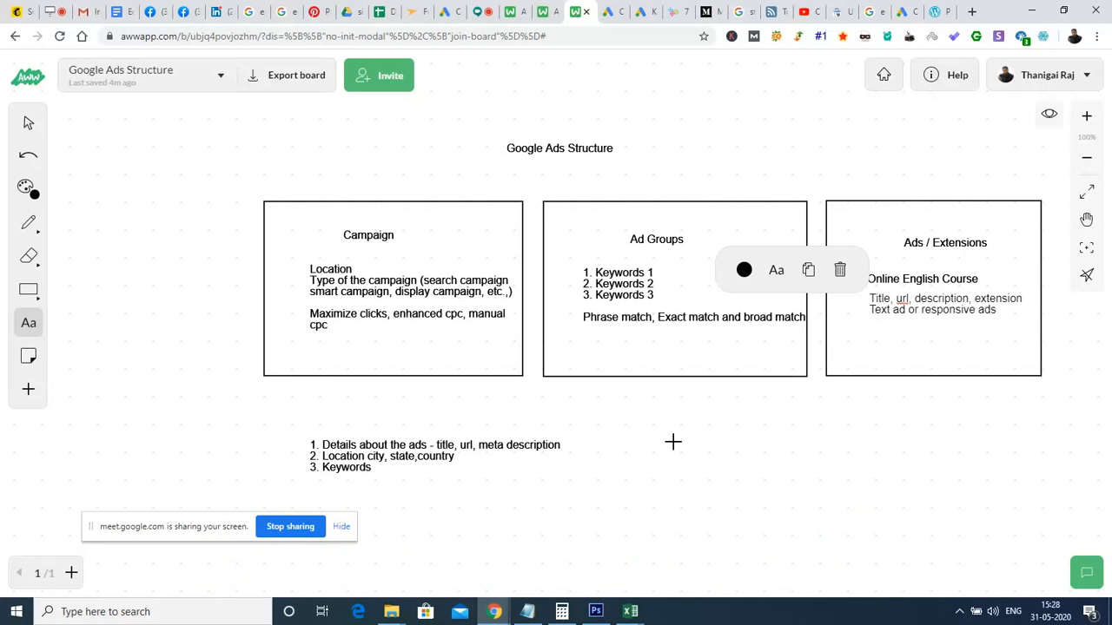
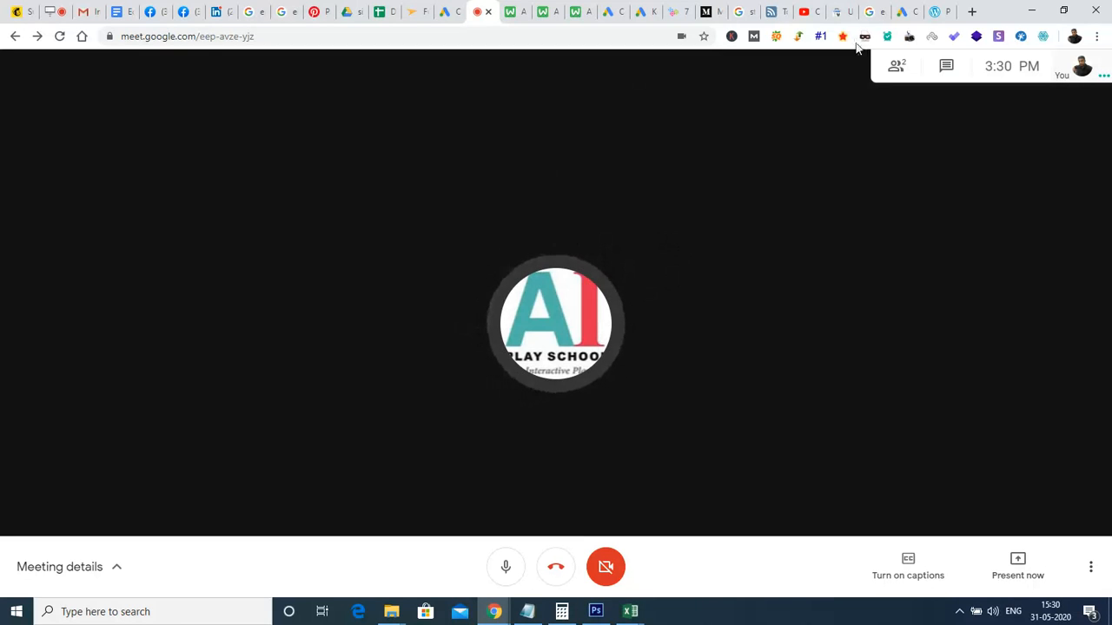
Step: Check who is in the Google Meet call and who is presenting
click(898, 78)
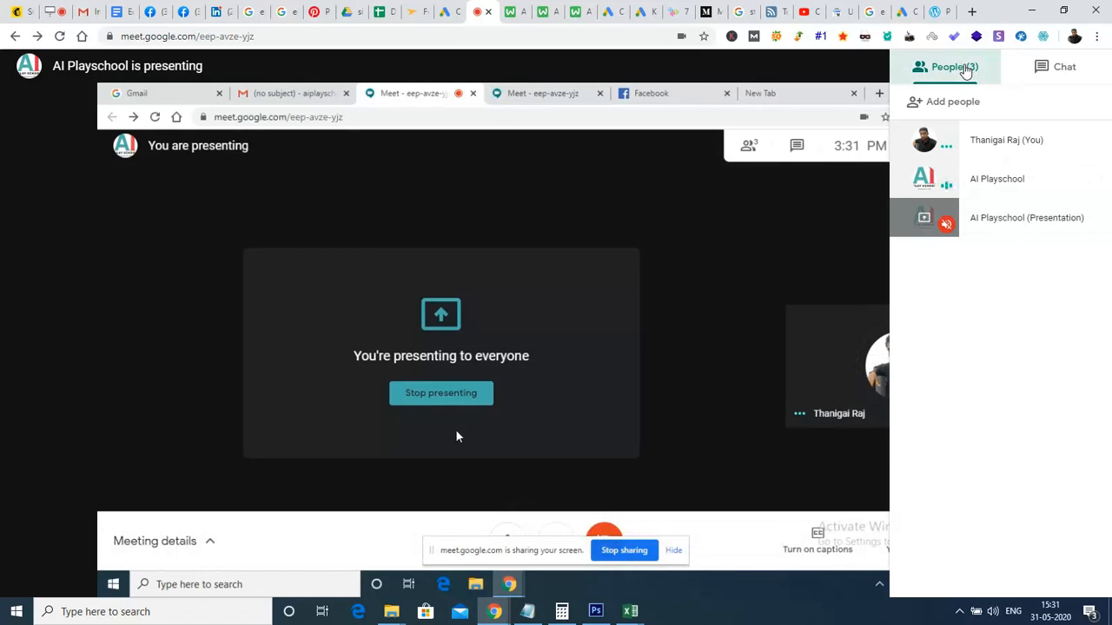
click(691, 226)
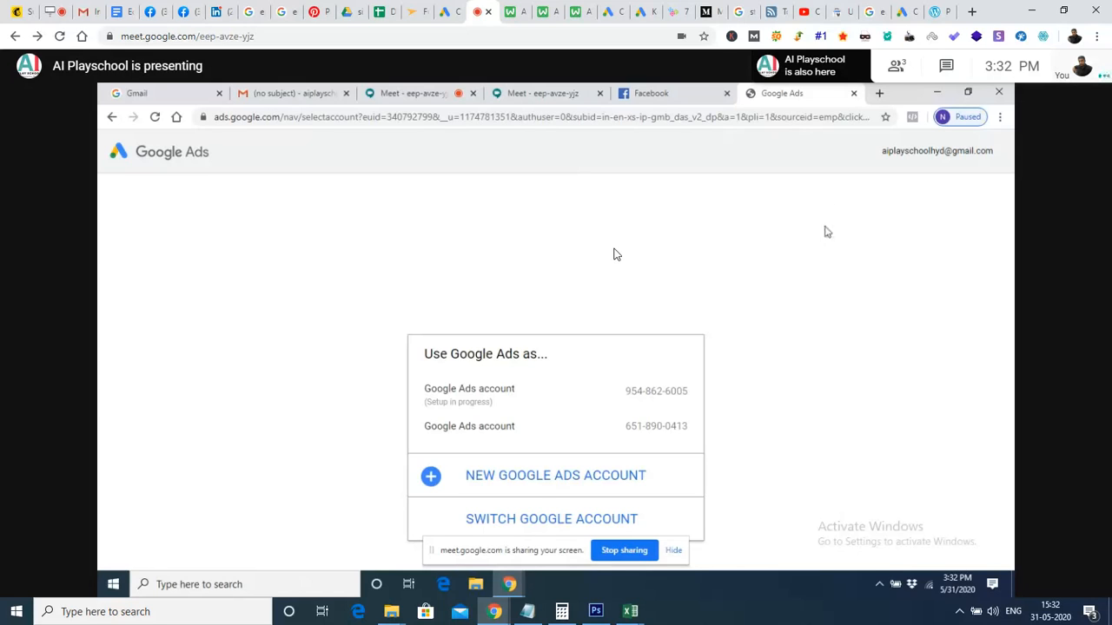
Step: Start a new campaign in the Google Ads account that is already set up and switch to Expert Mode
click(502, 428)
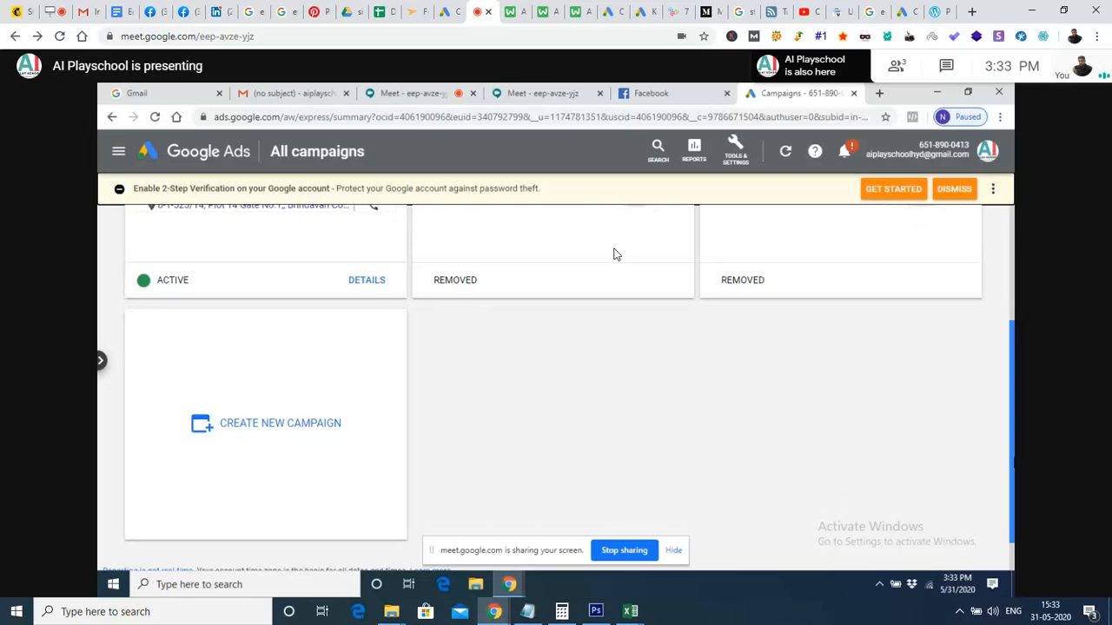
click(304, 423)
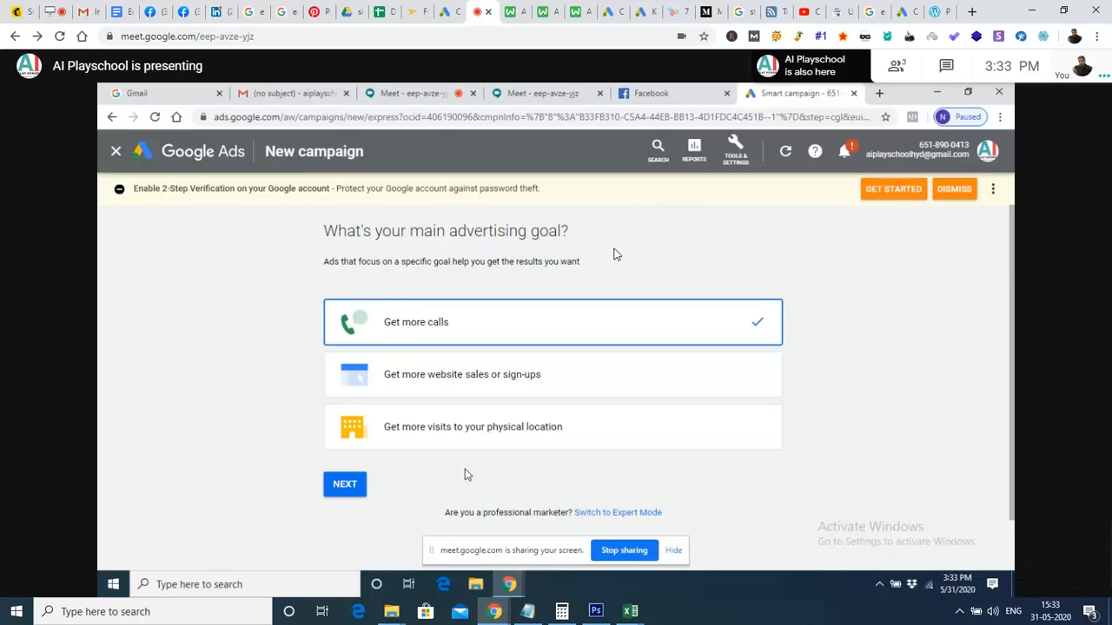
click(598, 513)
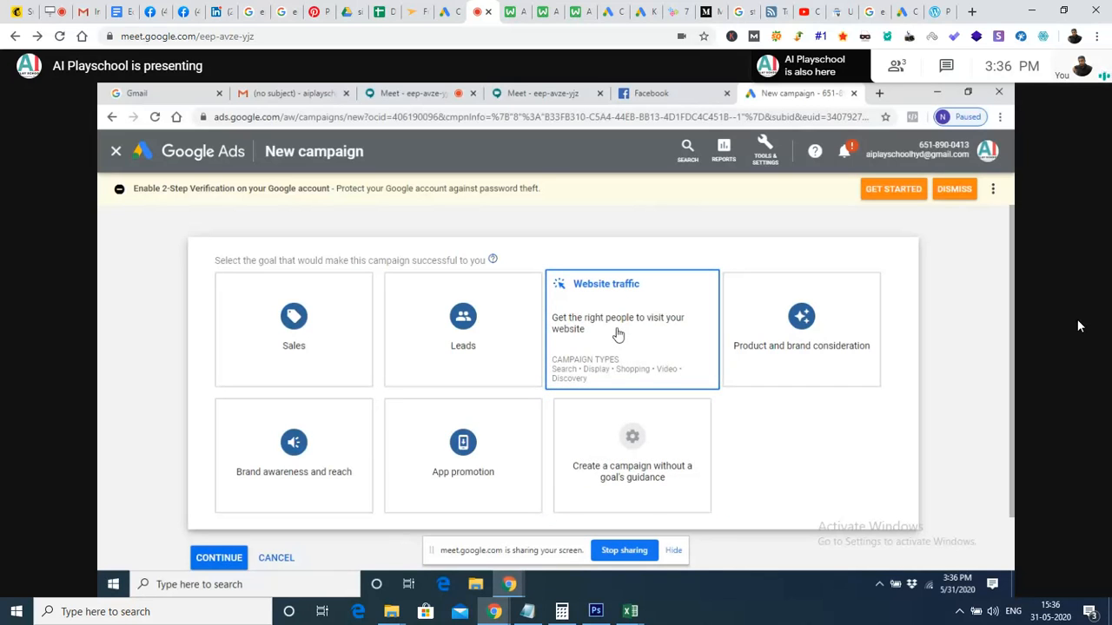
Step: Choose Website traffic as the campaign goal and Search as the campaign type
click(617, 334)
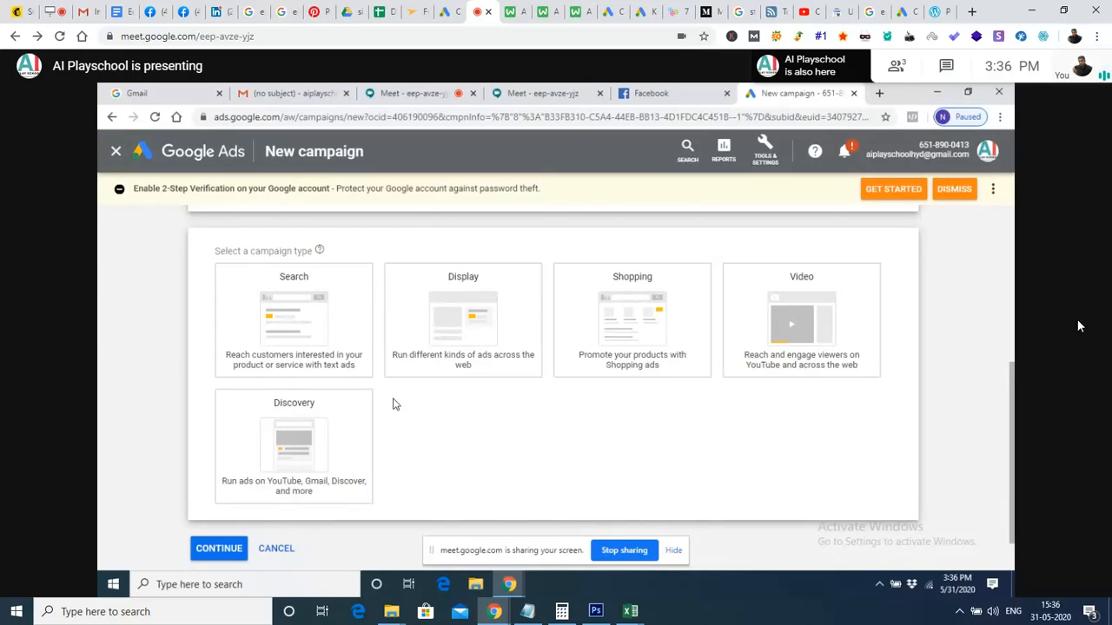
click(337, 363)
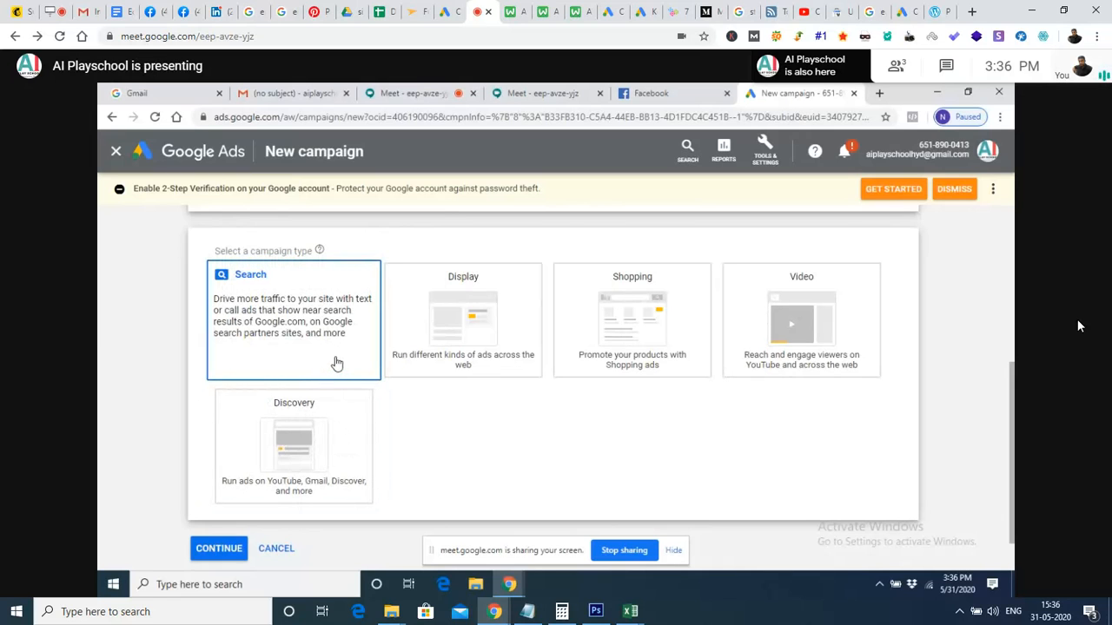
scroll(337, 363, down, 1)
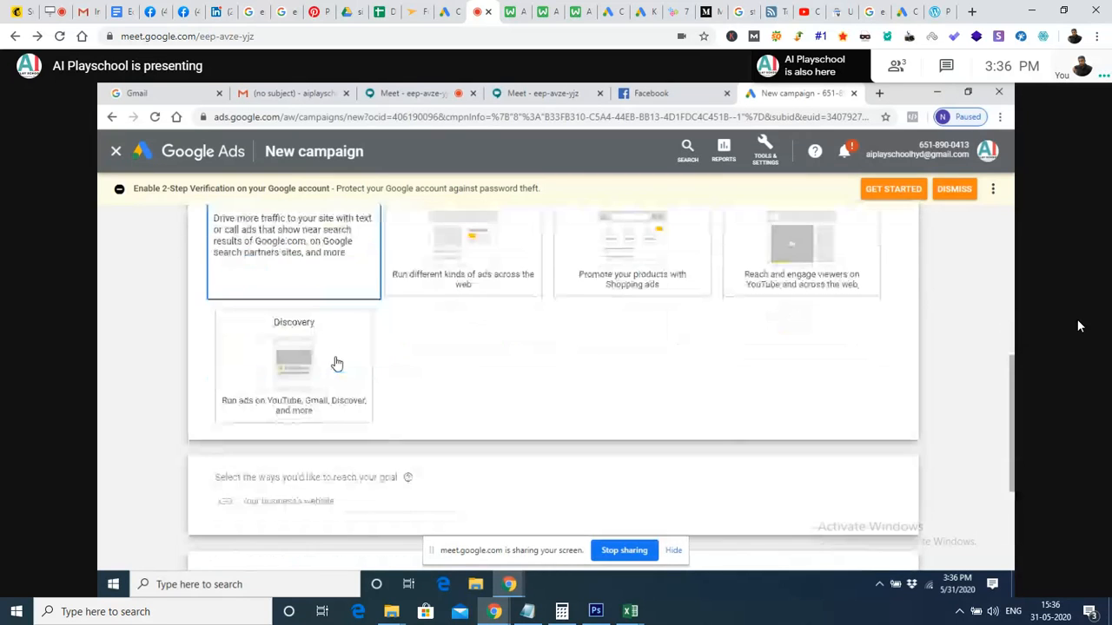
click(335, 360)
click(322, 370)
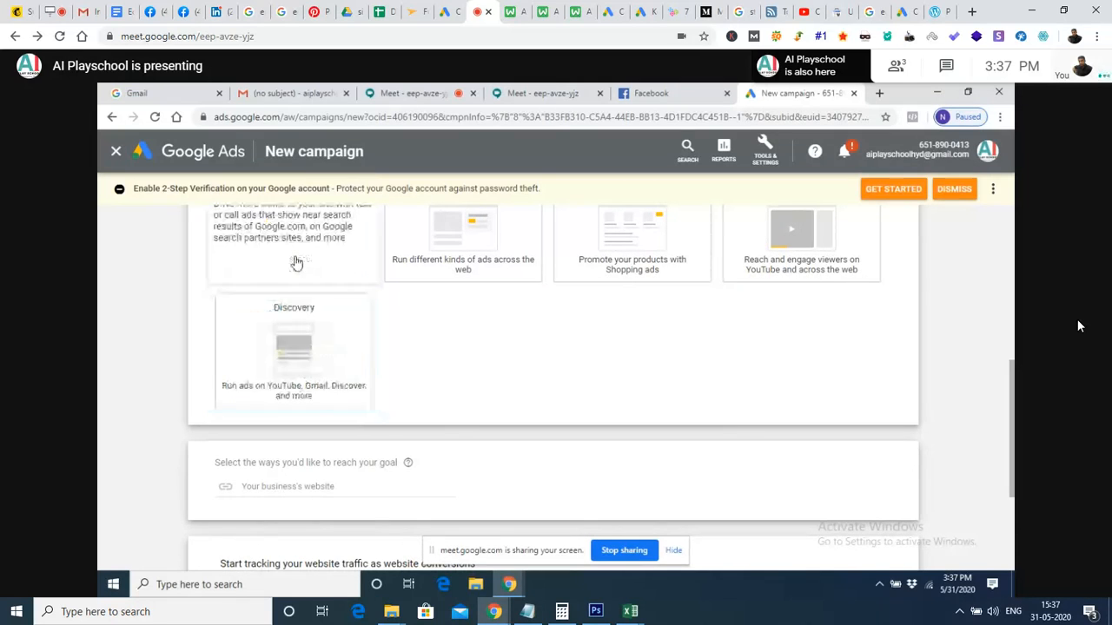
click(305, 361)
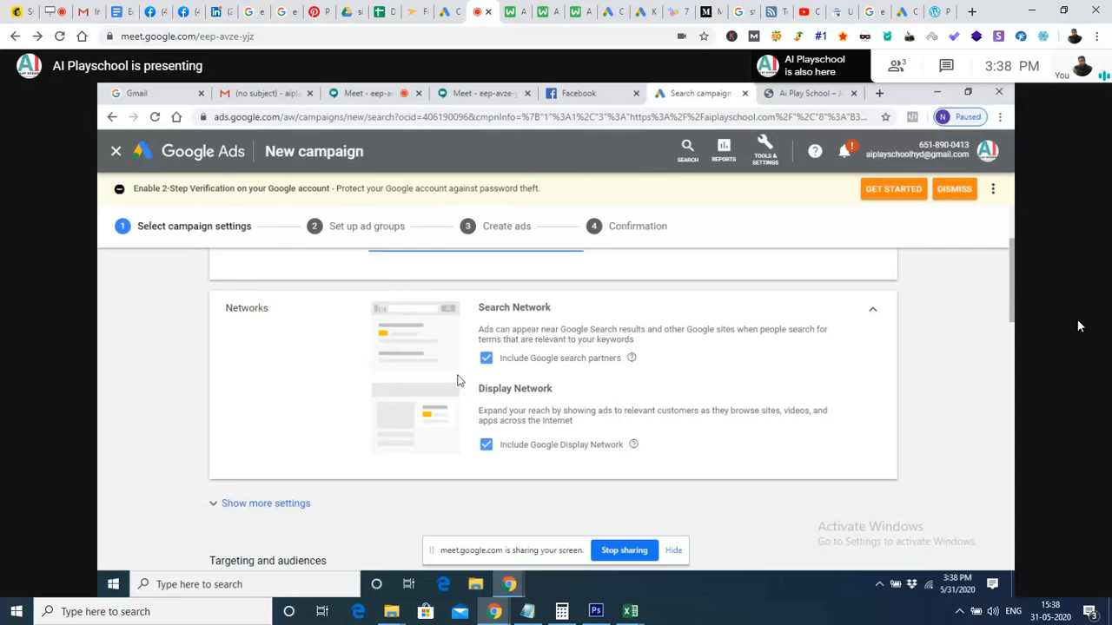
Step: Target the postal code 500008, Telangana, India as the campaign's location instead of the whole country
scroll(458, 381, down, 2)
scroll(459, 382, down, 3)
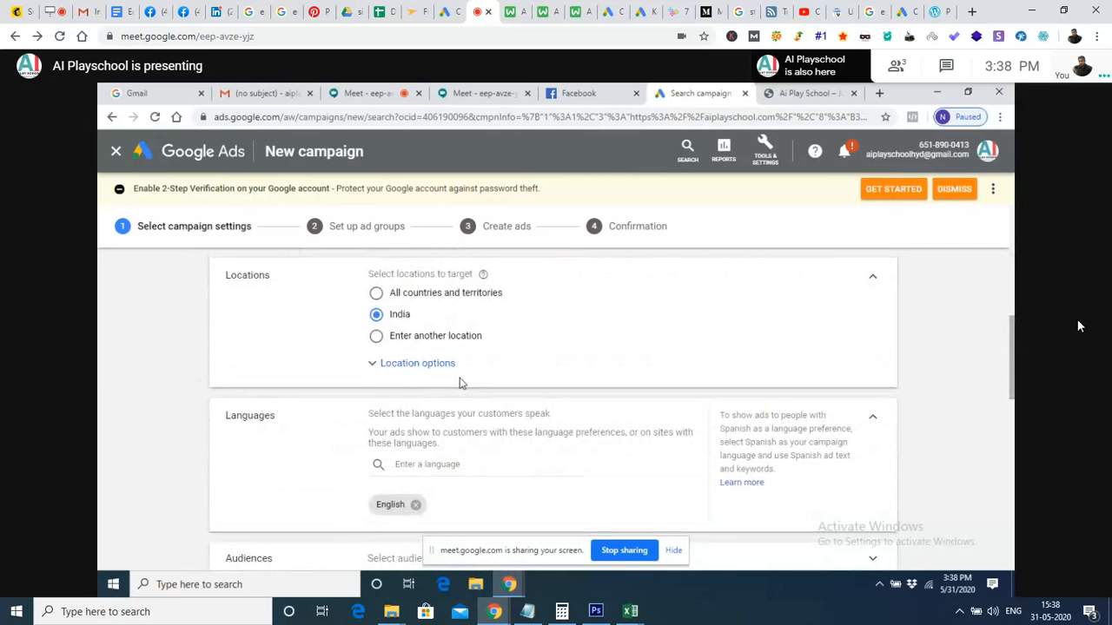
scroll(460, 383, up, 1)
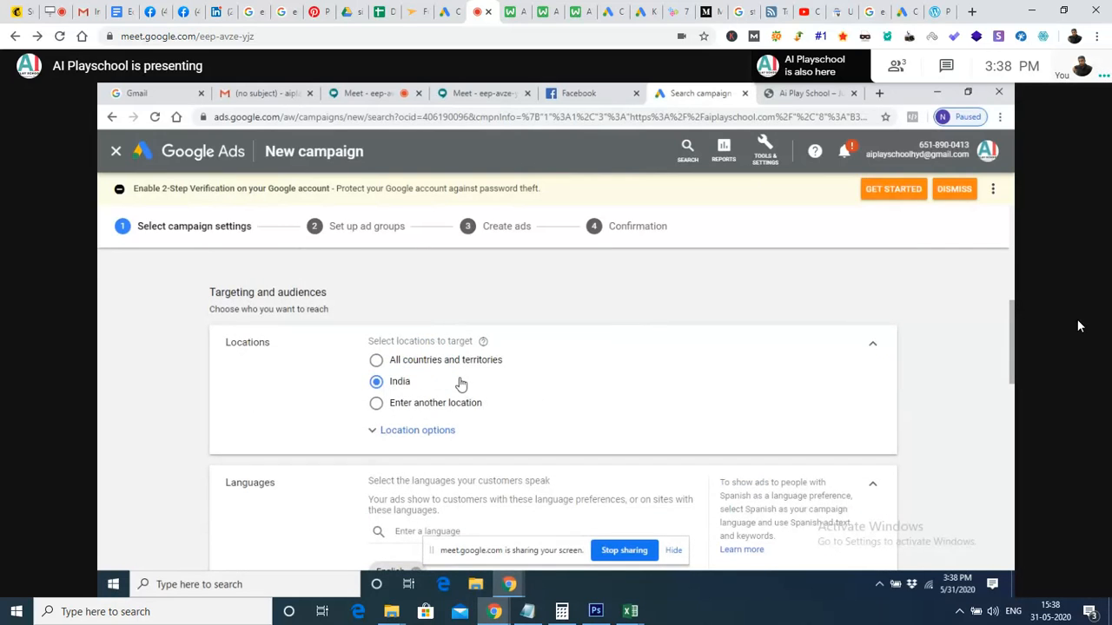
scroll(460, 383, up, 1)
scroll(460, 383, down, 1)
click(375, 403)
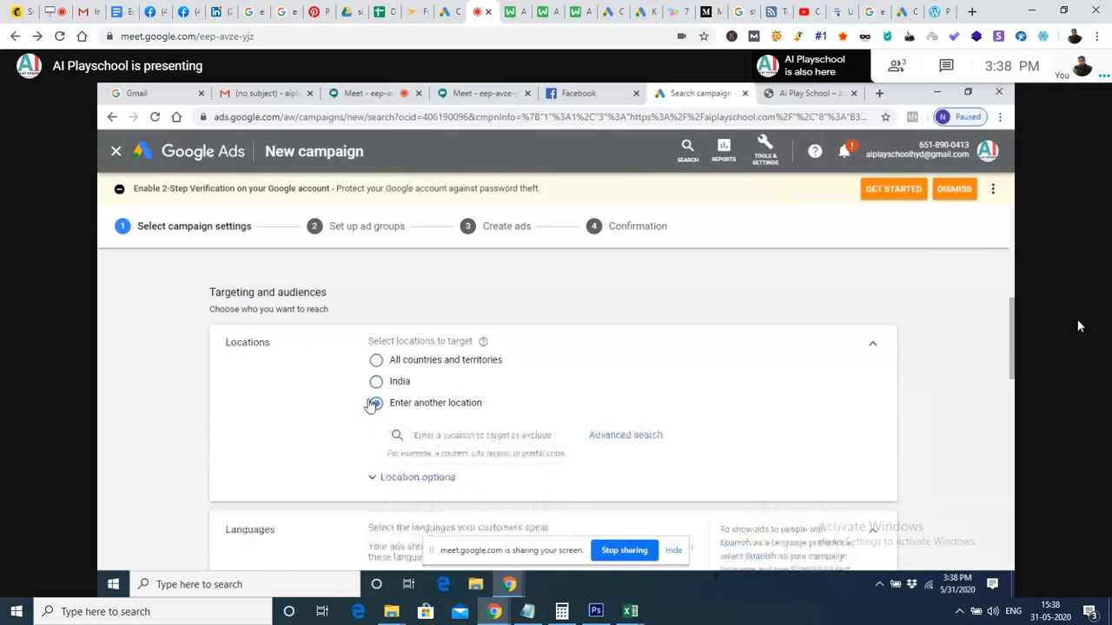
click(425, 434)
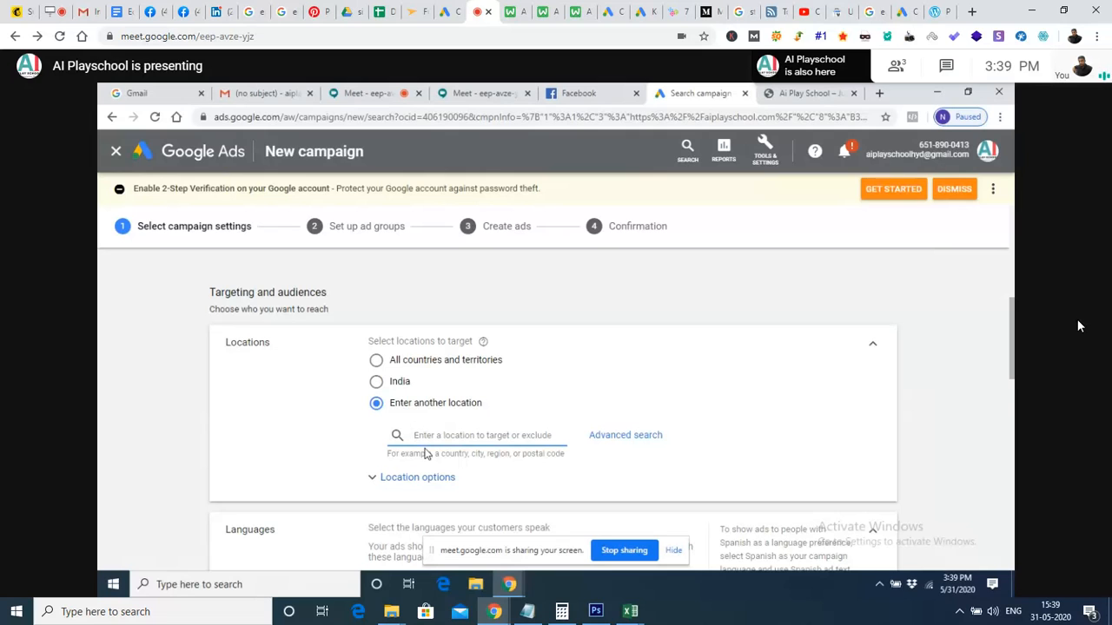
text(5000)
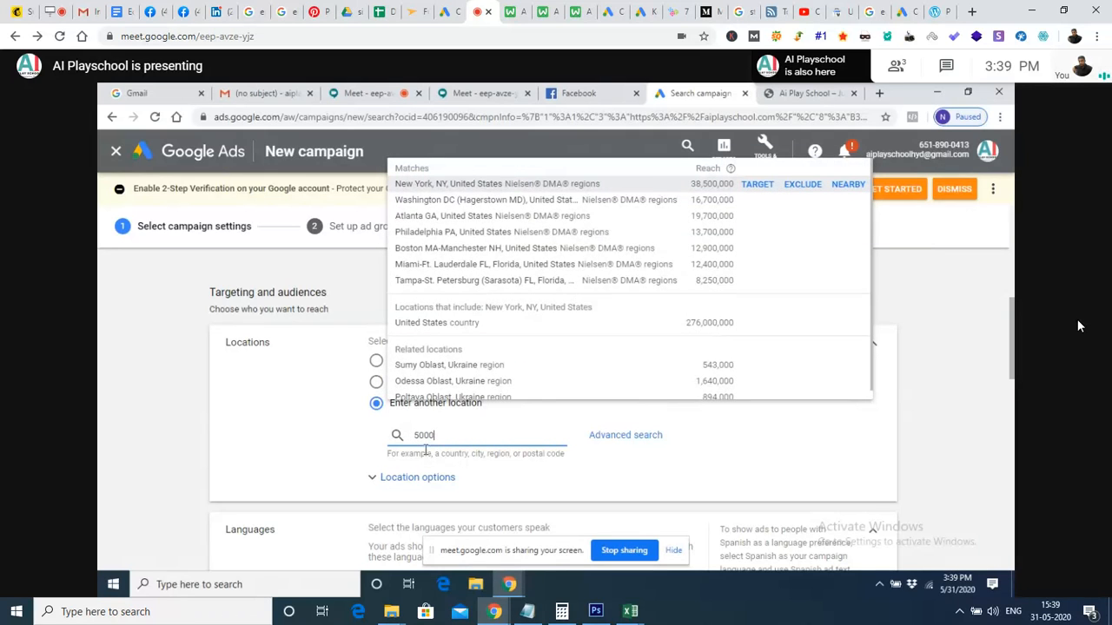
text(08)
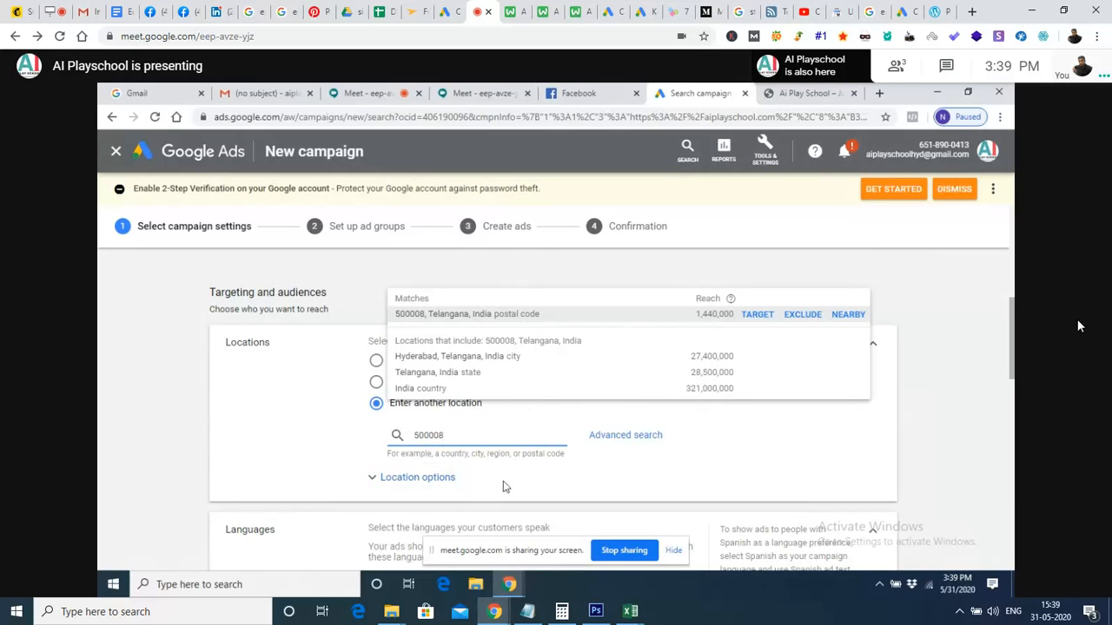
click(492, 317)
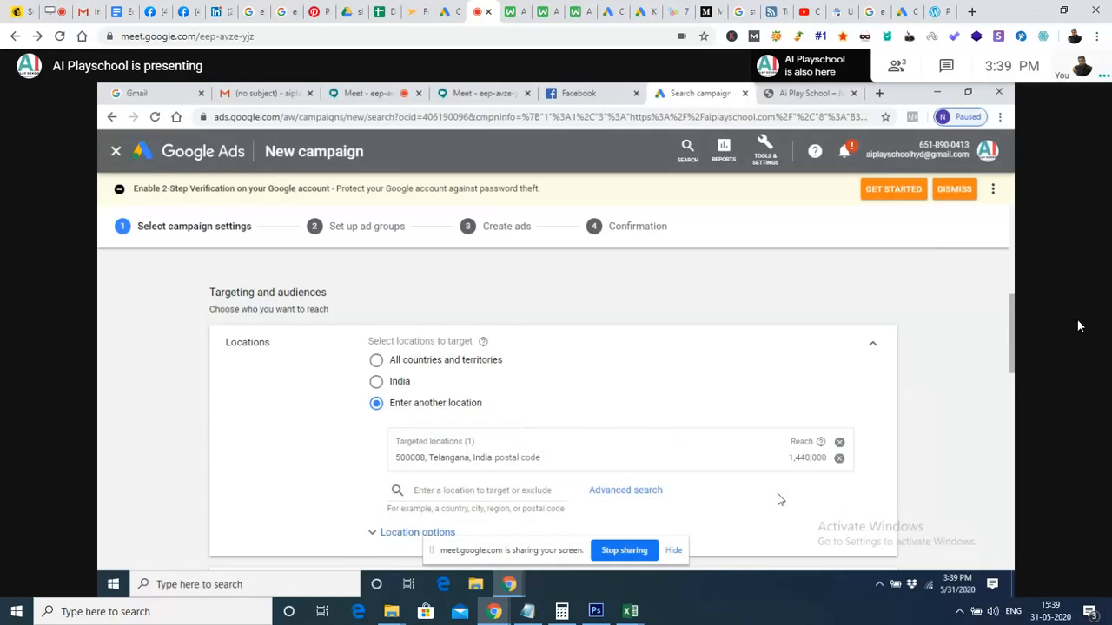
Step: Set the campaign's average daily budget to ₹150
scroll(779, 500, down, 1)
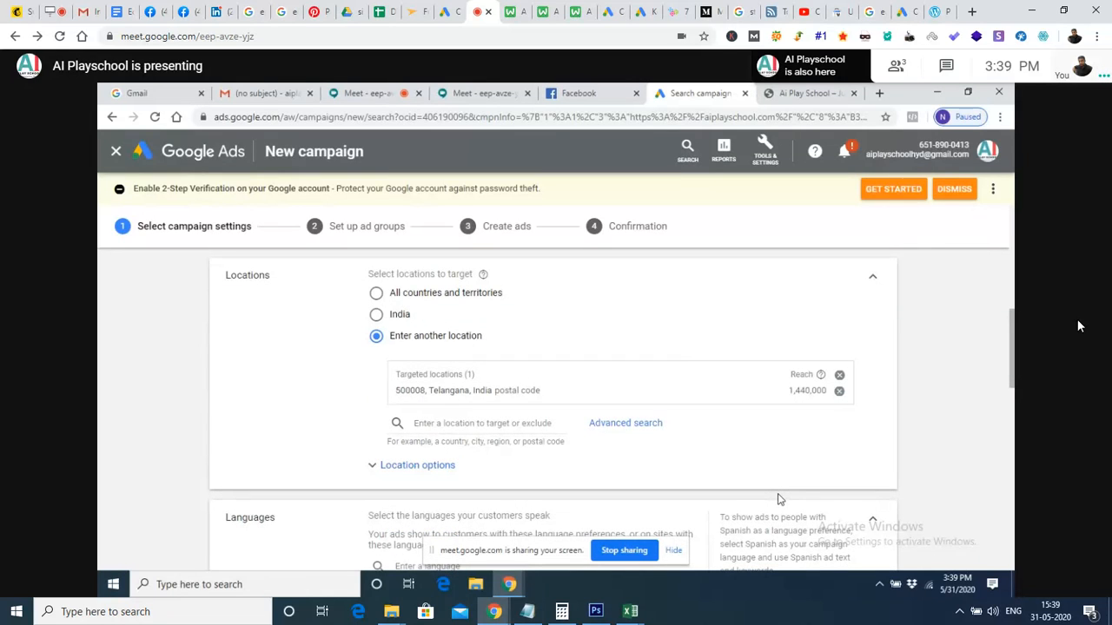
scroll(778, 499, down, 2)
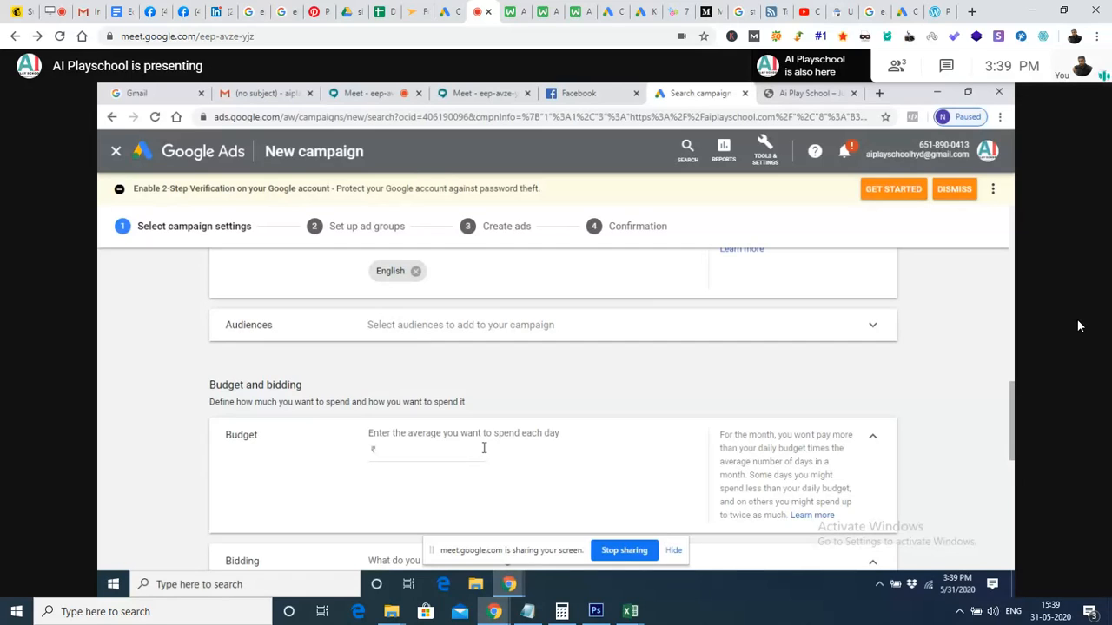
click(483, 448)
text(150)
Step: Keep Clicks as the bidding focus and set a maximum CPC bid limit of ₹20
scroll(495, 483, down, 3)
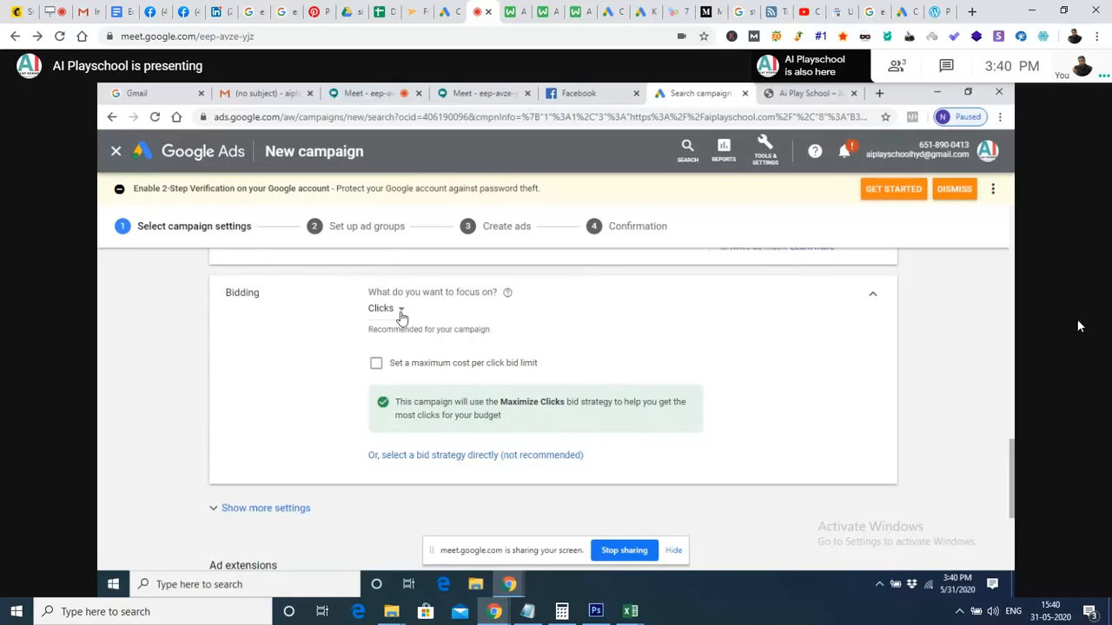
scroll(401, 334, down, 2)
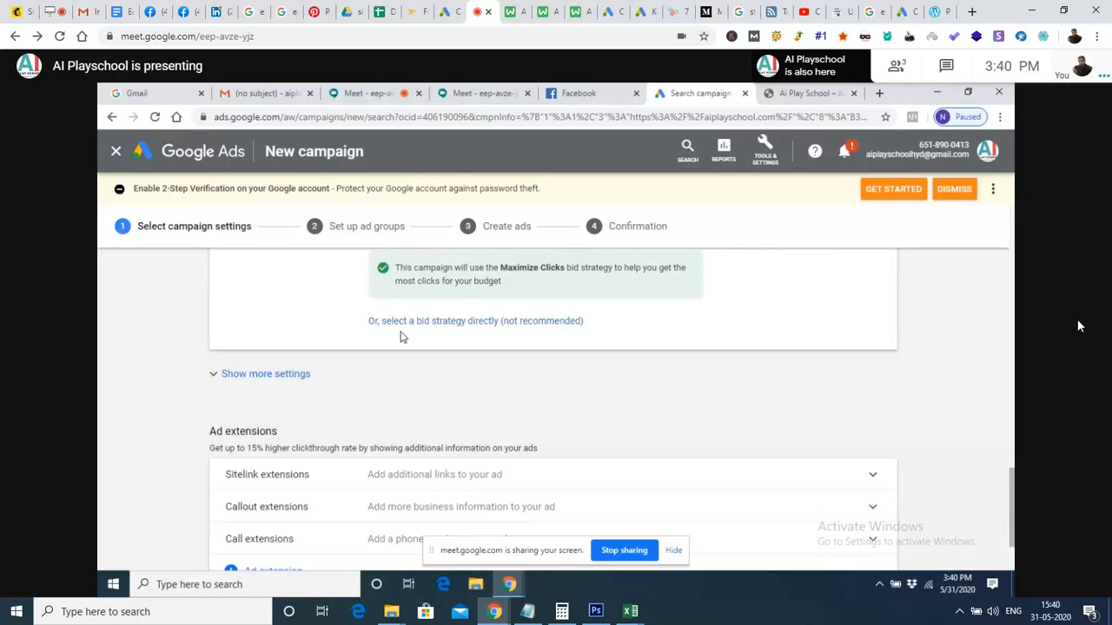
scroll(401, 336, down, 2)
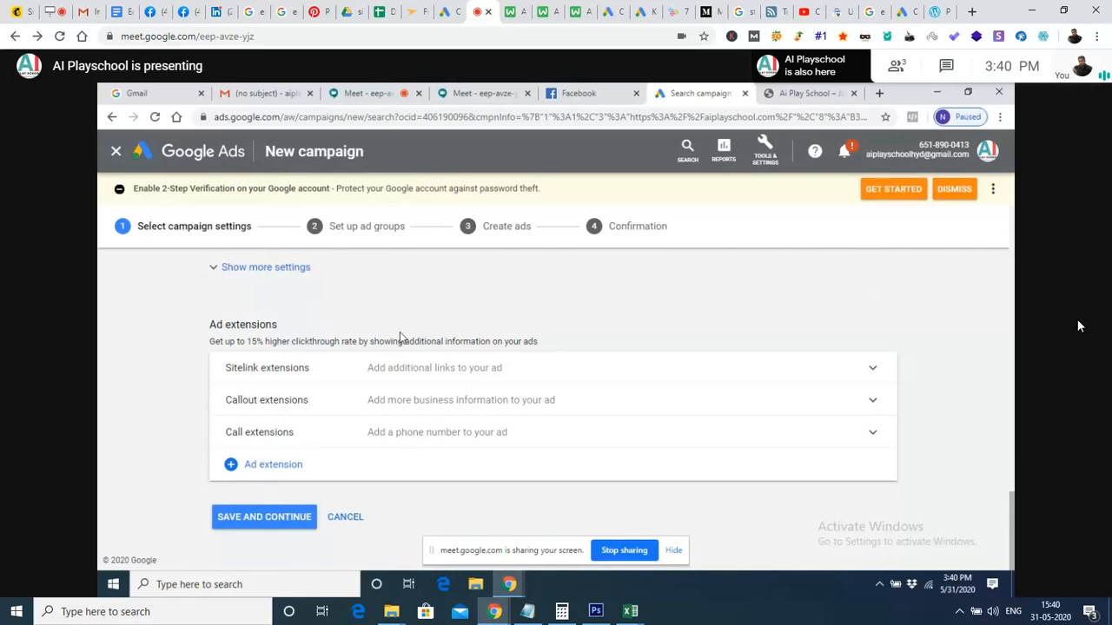
scroll(401, 337, up, 3)
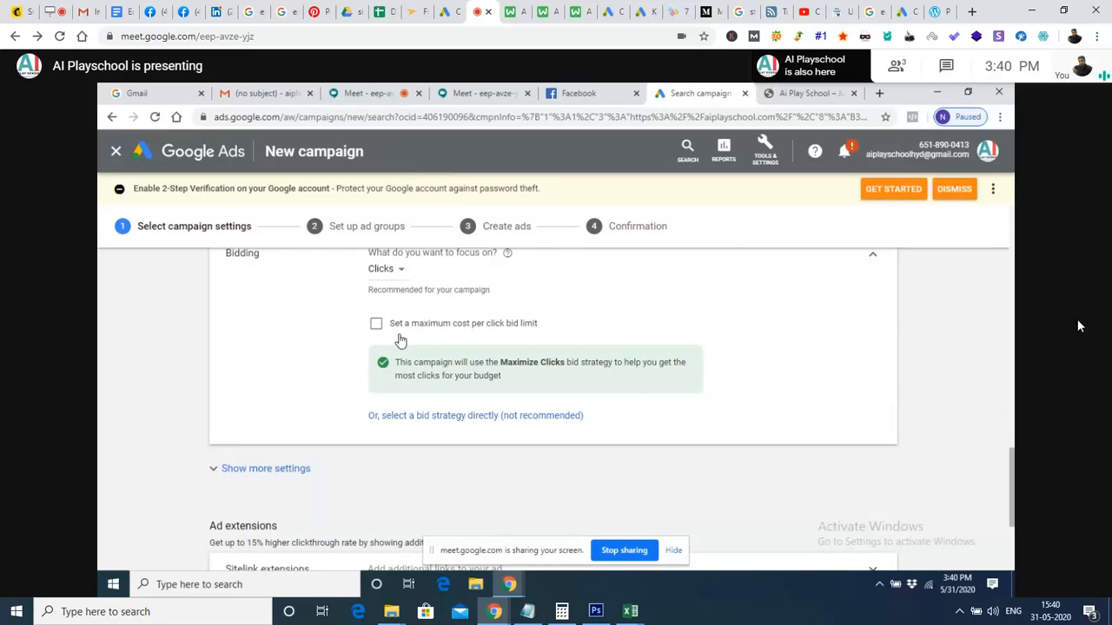
click(402, 275)
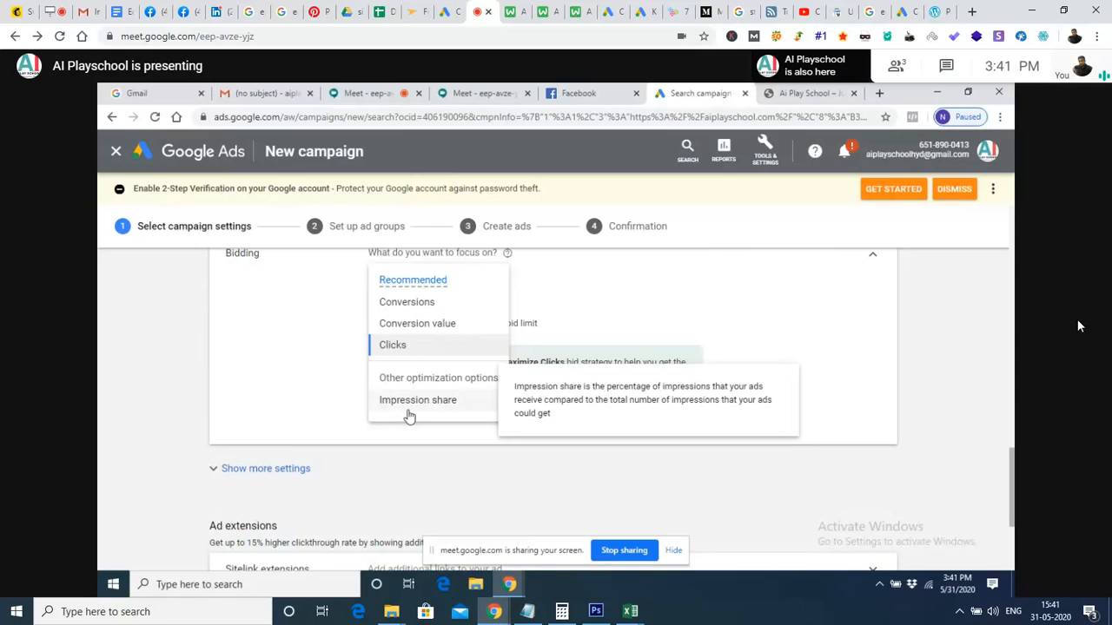
click(401, 347)
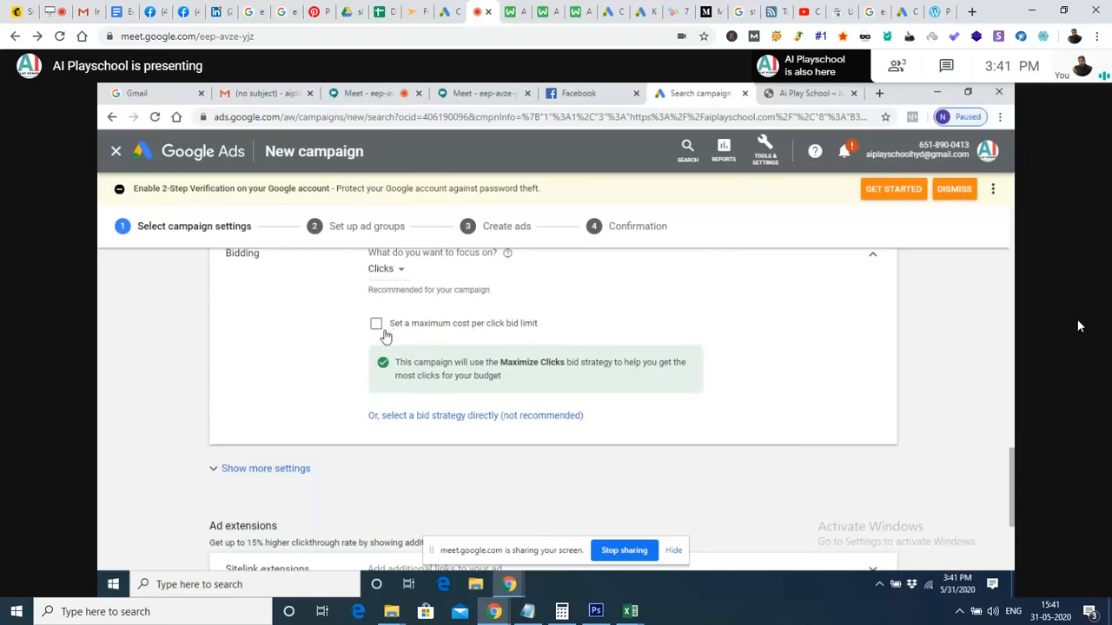
click(380, 329)
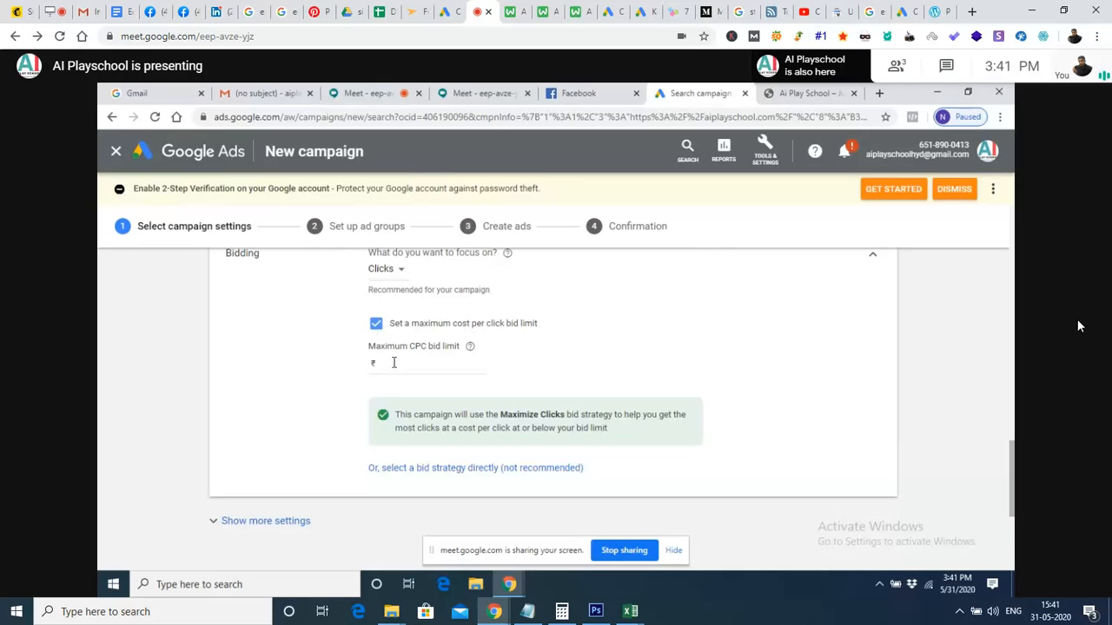
click(393, 362)
text(20)
Step: Add the first About Us sitelink and the Admission Process sitelink to the campaign's sitelink extensions
scroll(534, 491, down, 1)
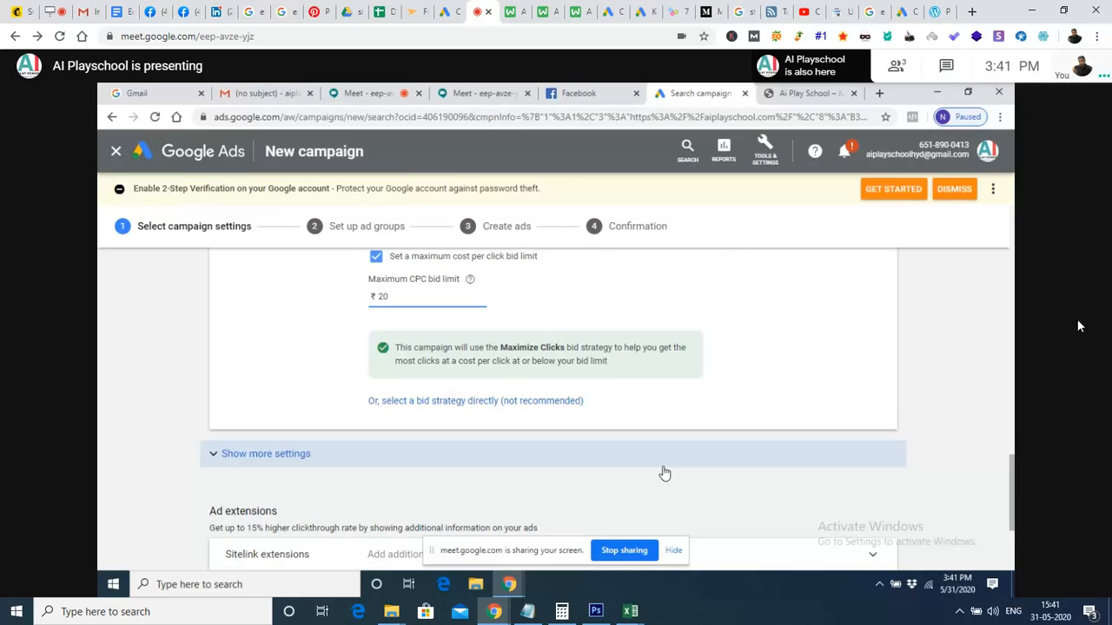
scroll(664, 474, down, 3)
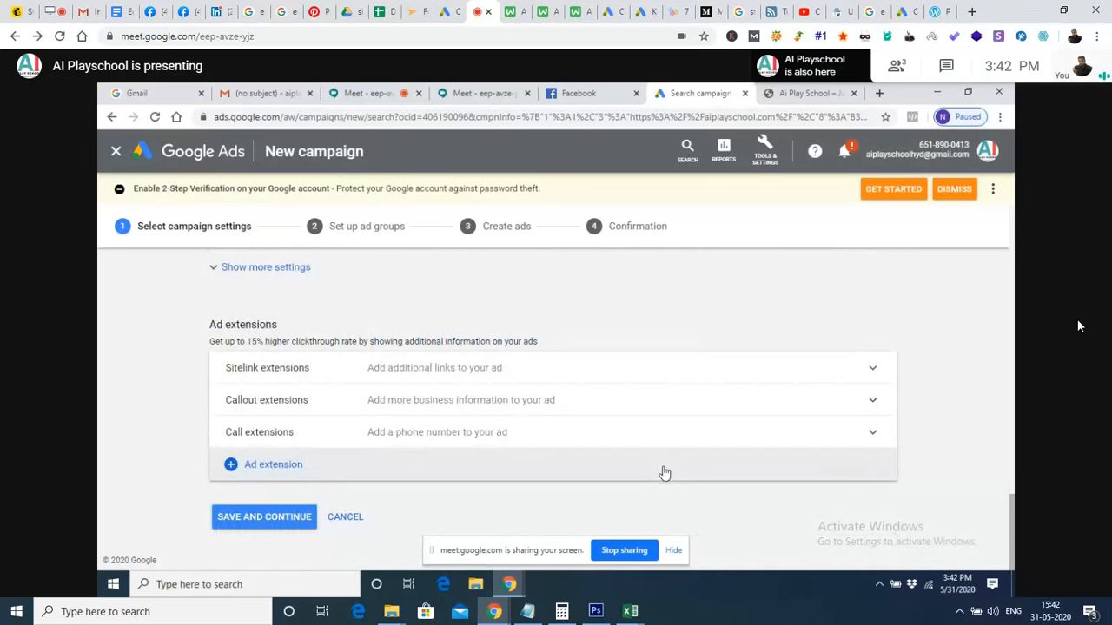
click(433, 372)
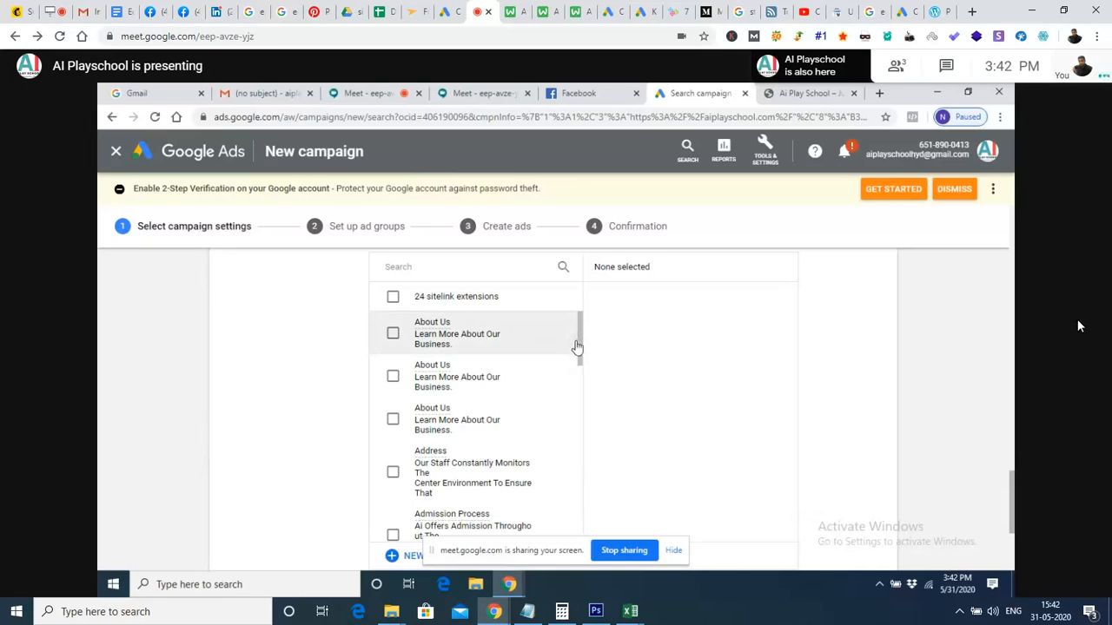
click(391, 336)
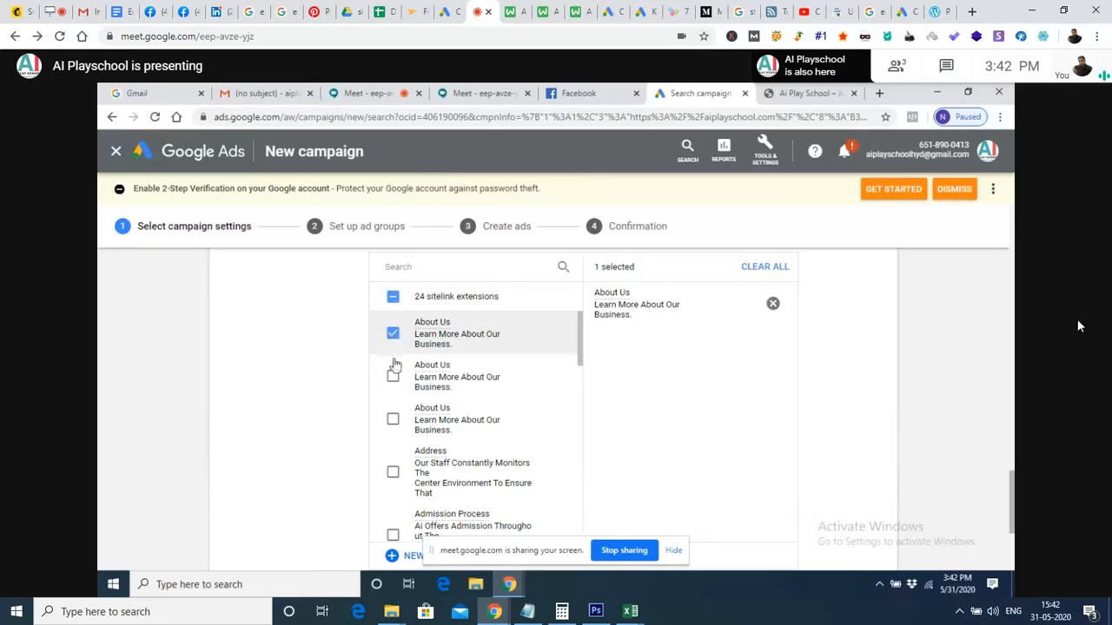
click(394, 533)
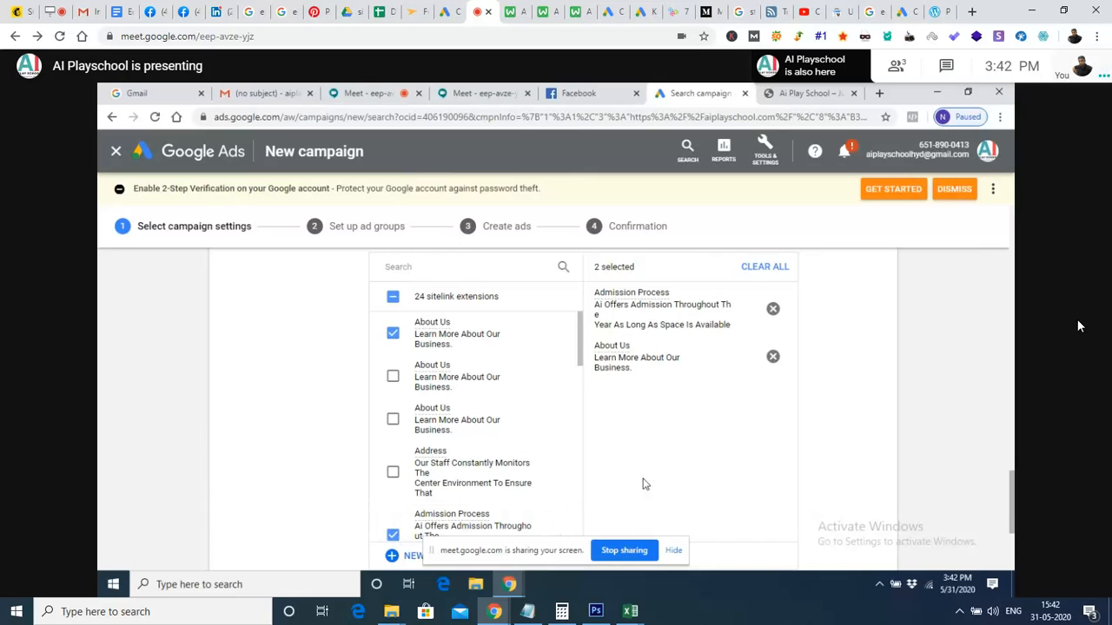
Step: Expand the campaign's call extensions and callout extensions settings
scroll(645, 485, down, 3)
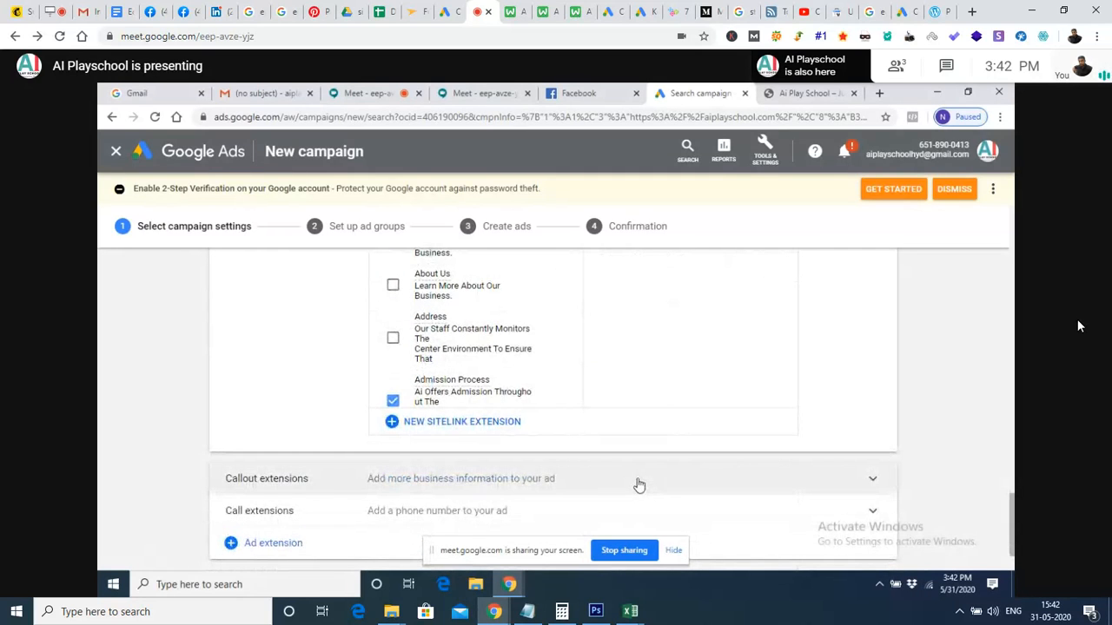
scroll(639, 484, down, 2)
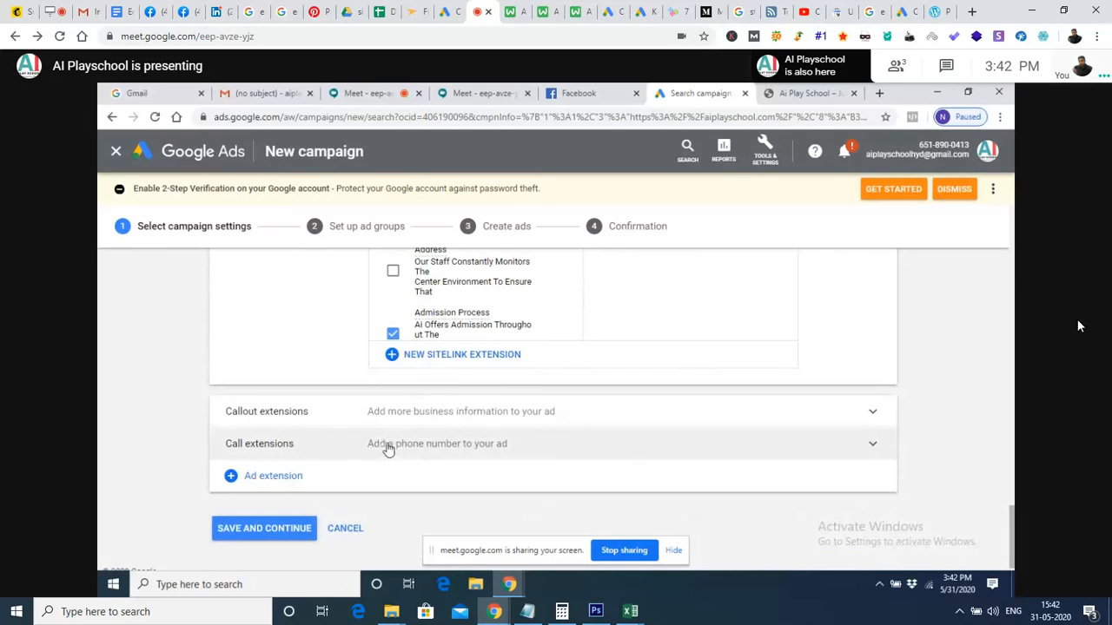
click(275, 452)
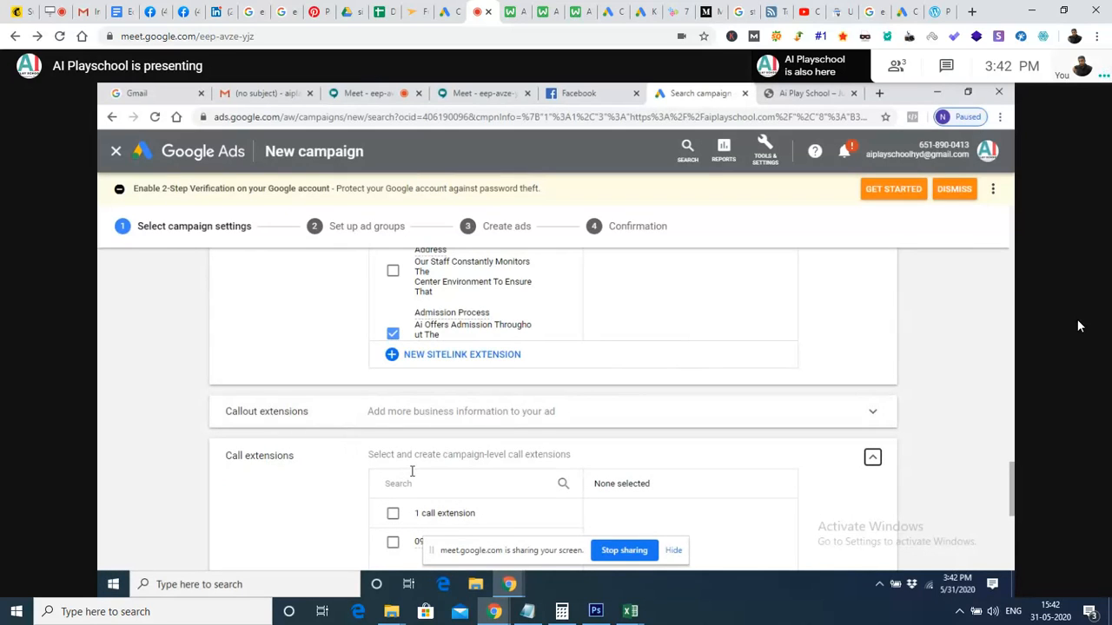
click(278, 415)
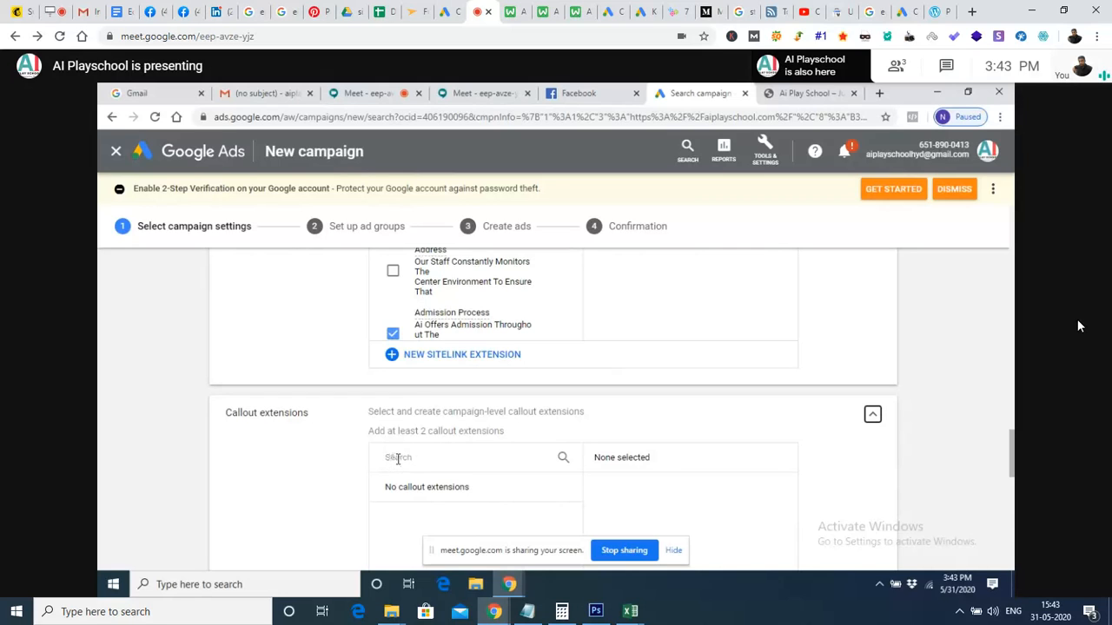
scroll(406, 382, up, 1)
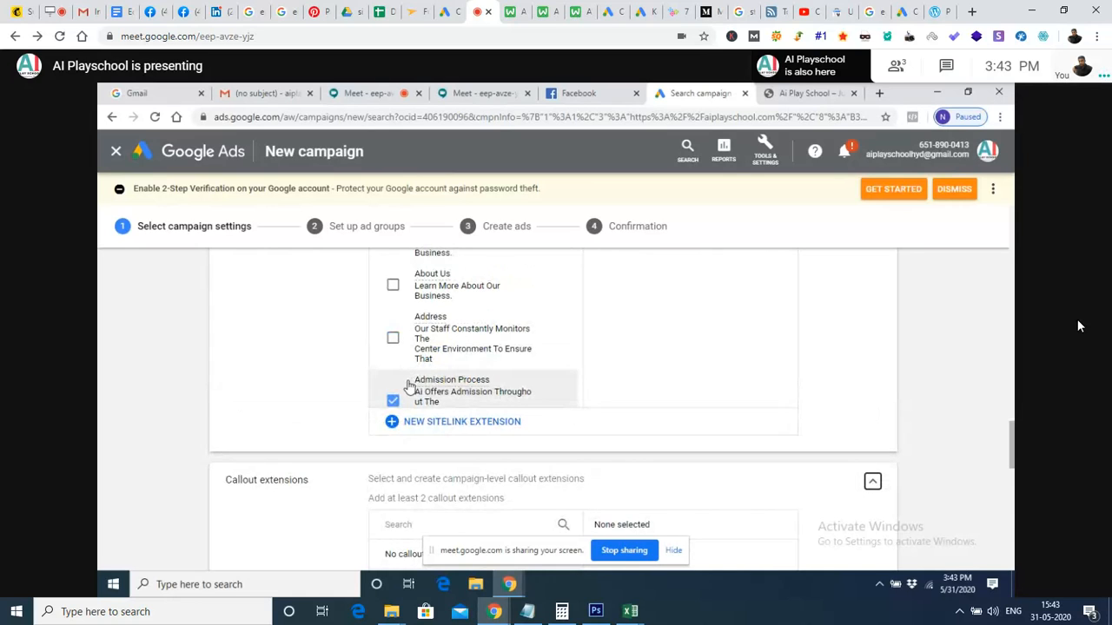
scroll(422, 440, down, 6)
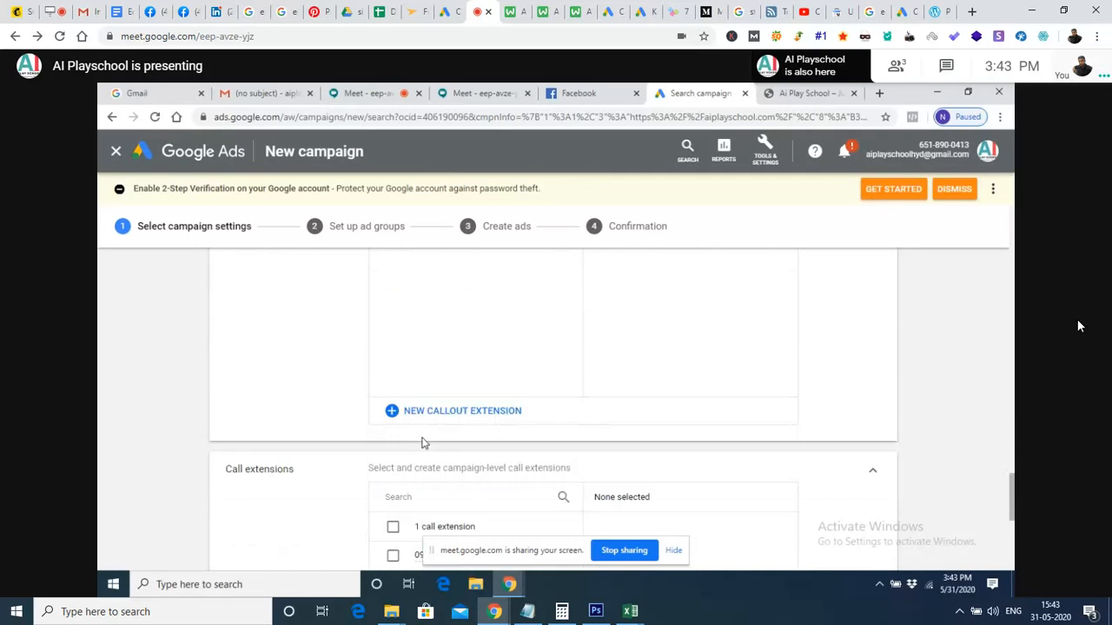
scroll(422, 443, down, 2)
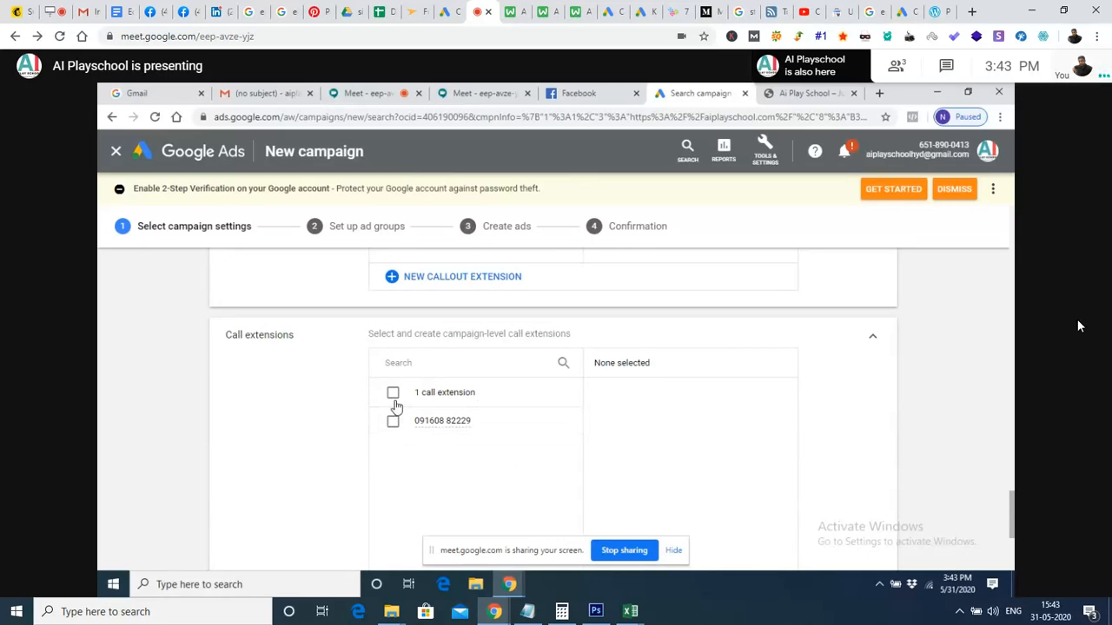
Step: Create and save new callout extensions with the texts "kids from 4 to 12", "fun and fun" and "playschool"
click(424, 276)
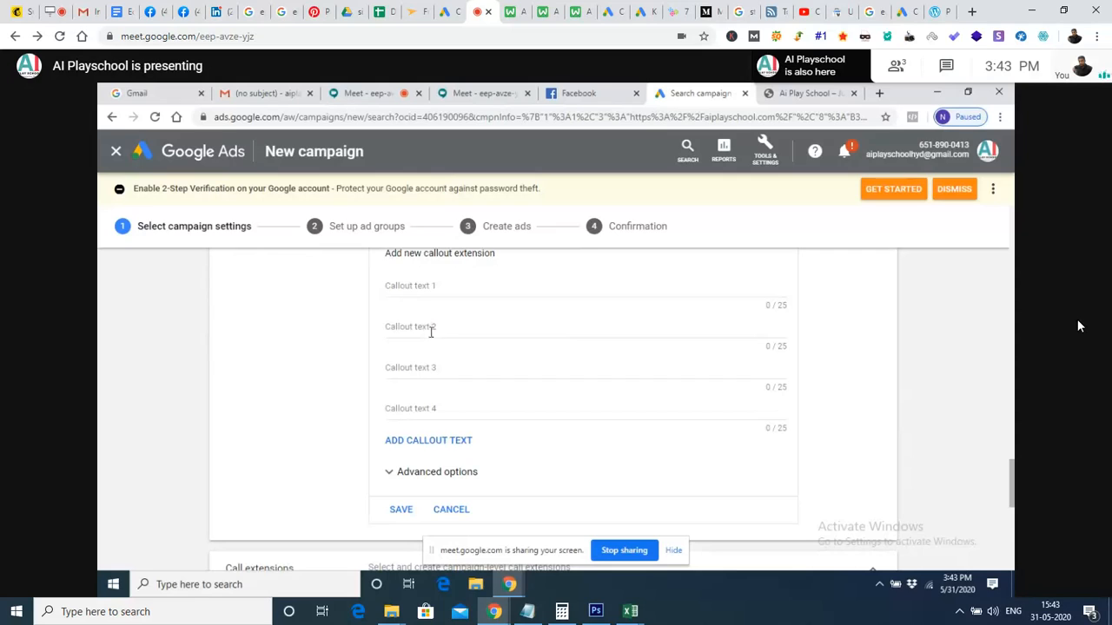
click(418, 285)
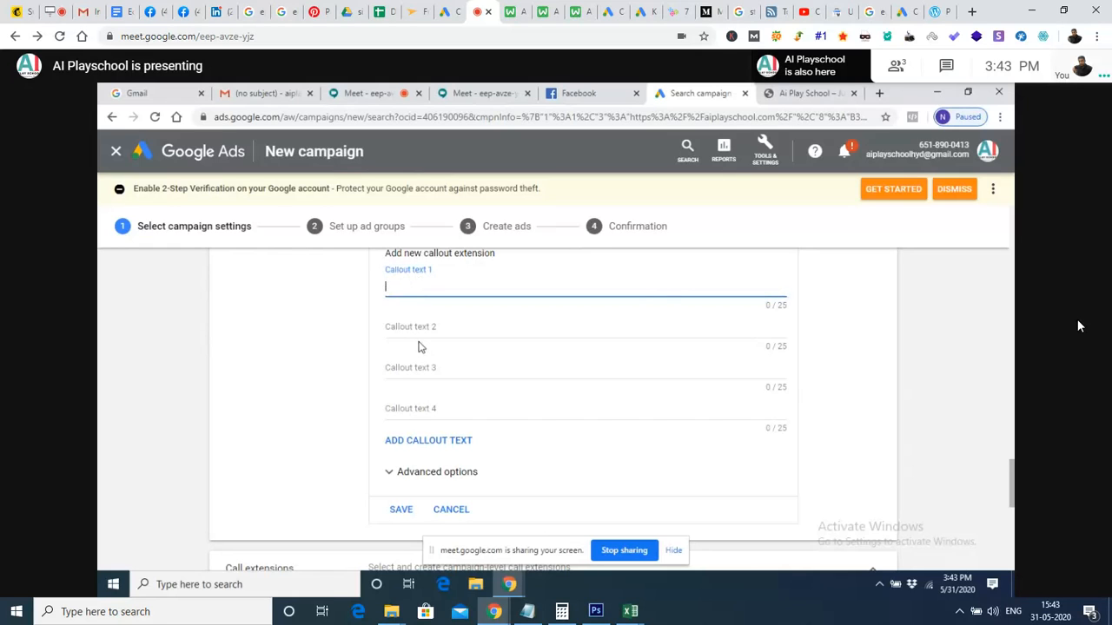
text(kids from 4 to 12)
click(420, 327)
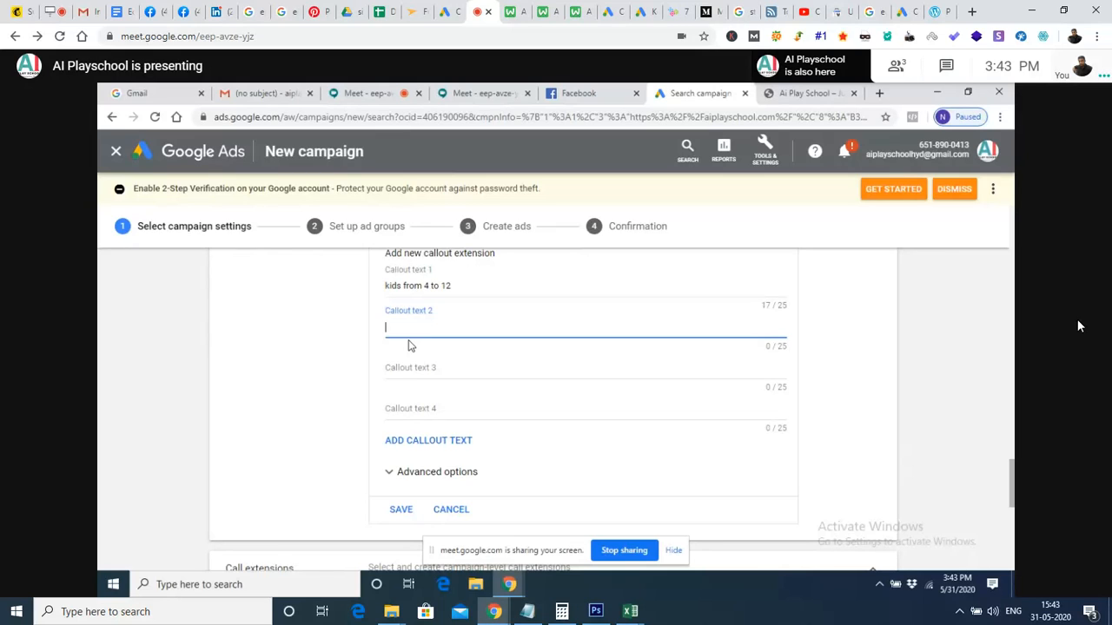
text(fun and fun)
click(417, 364)
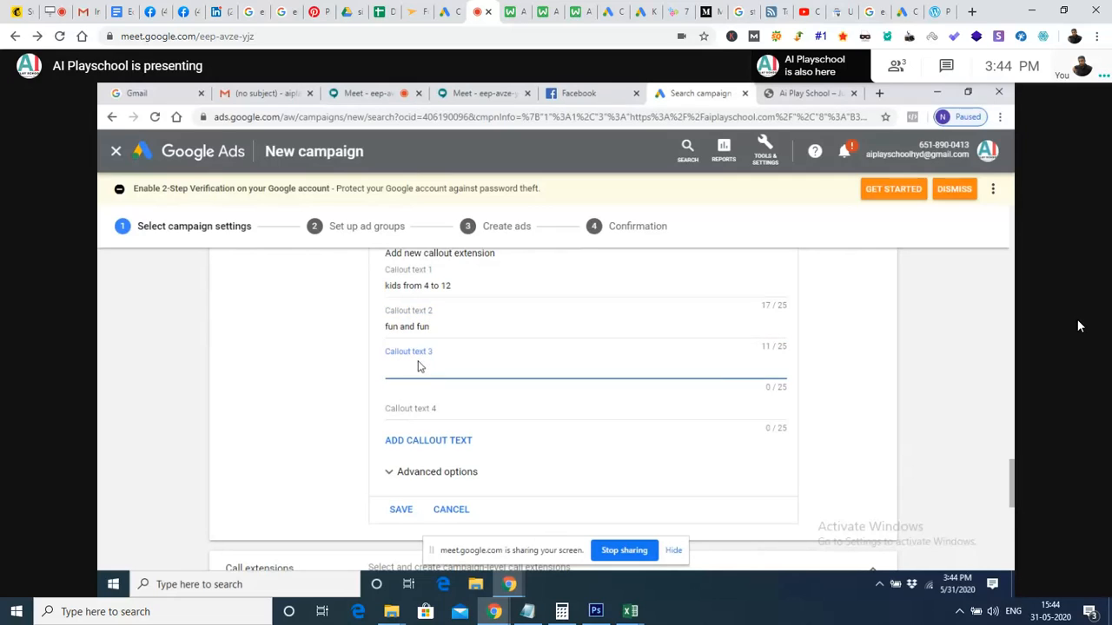
text(playschool)
click(422, 411)
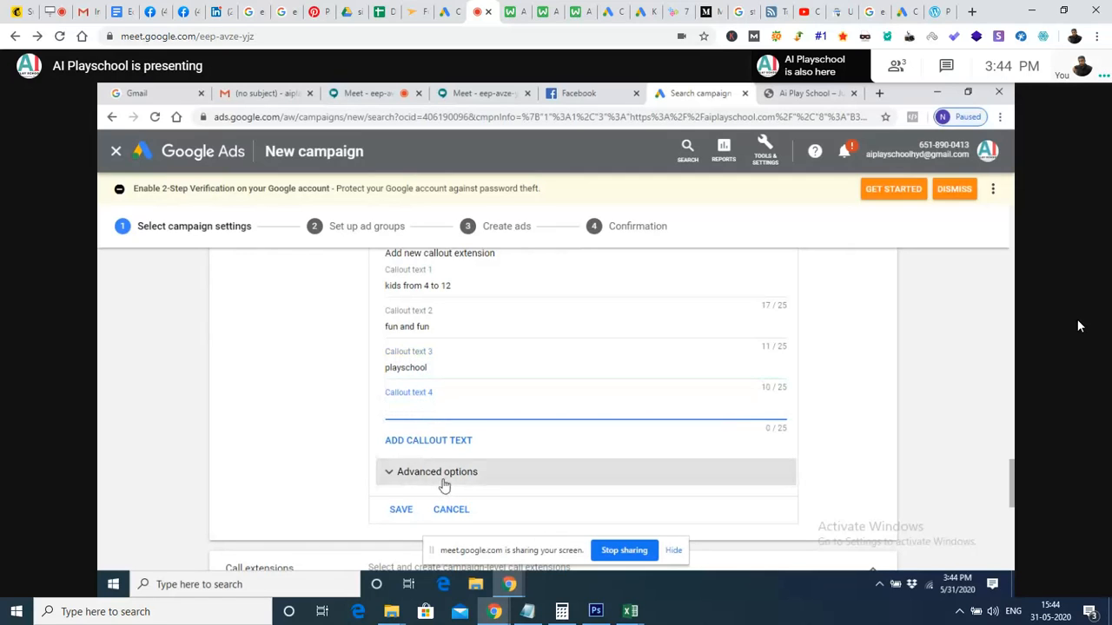
click(401, 513)
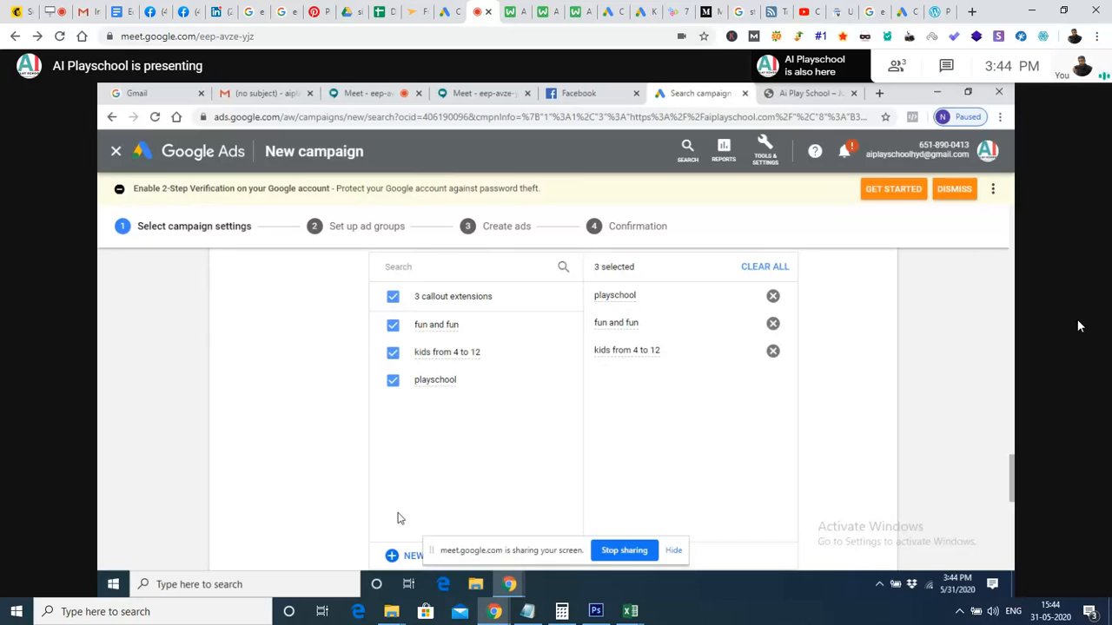
scroll(401, 518, down, 2)
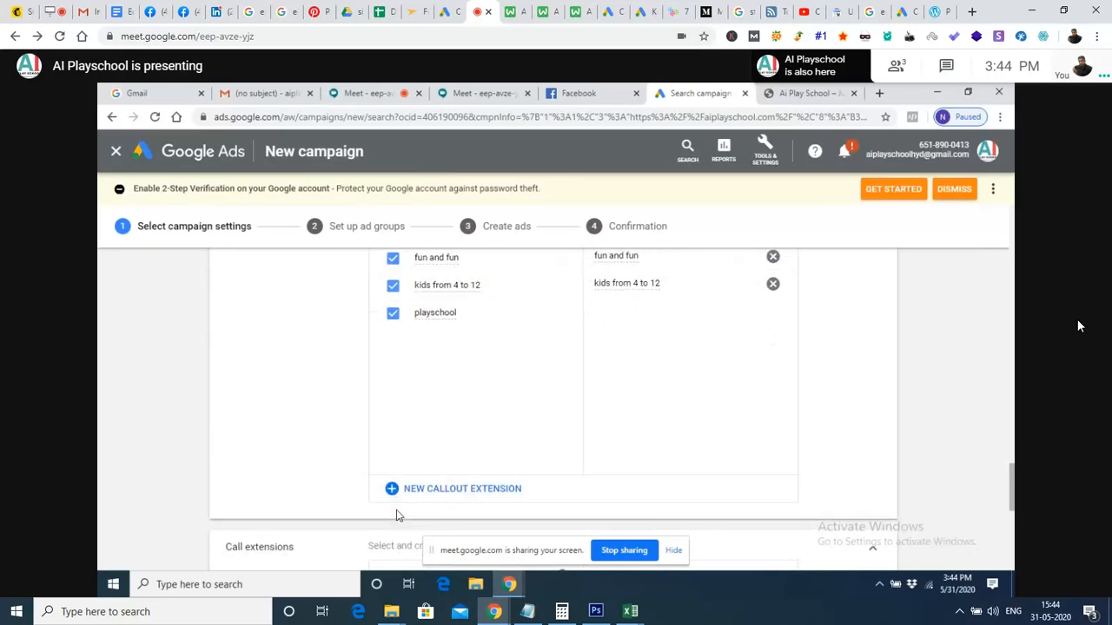
Step: Select the existing phone number as a campaign-level call extension
scroll(398, 513, down, 1)
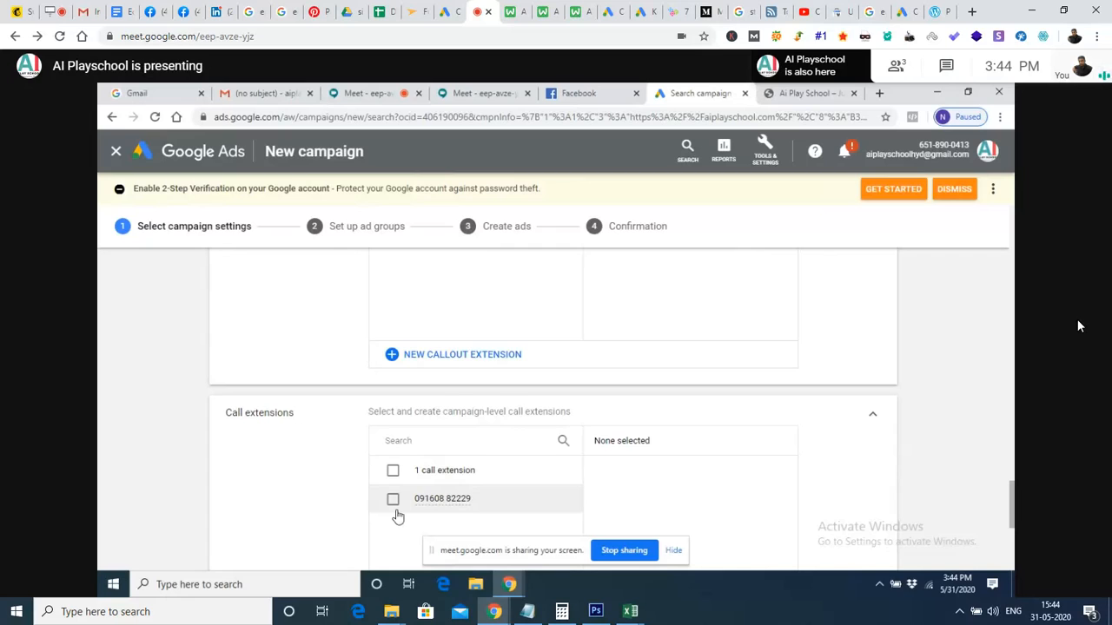
scroll(398, 517, down, 1)
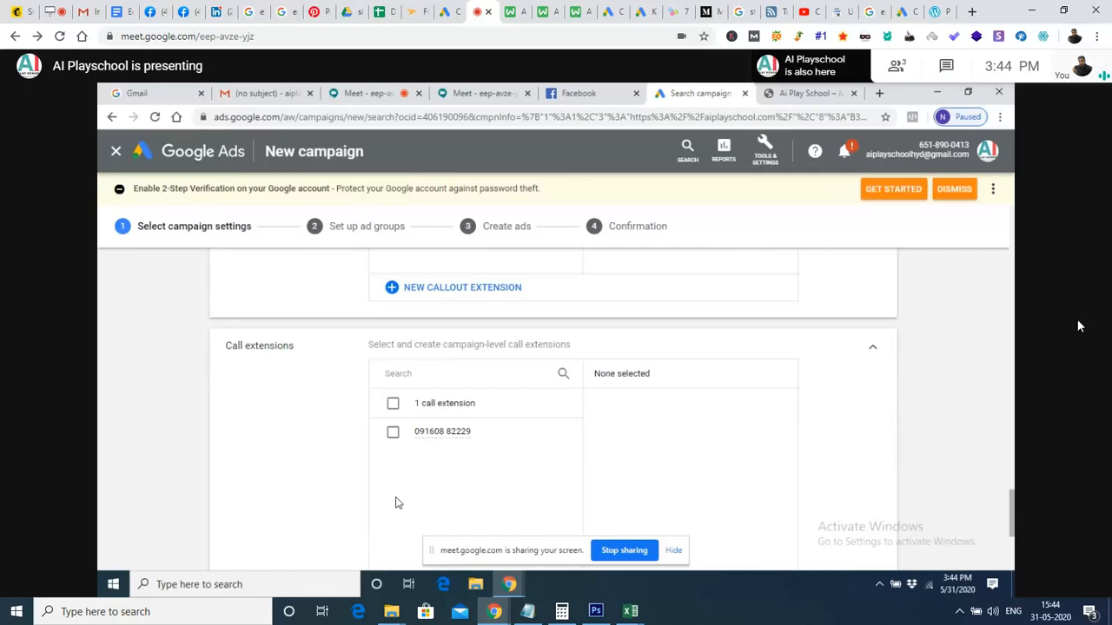
click(393, 433)
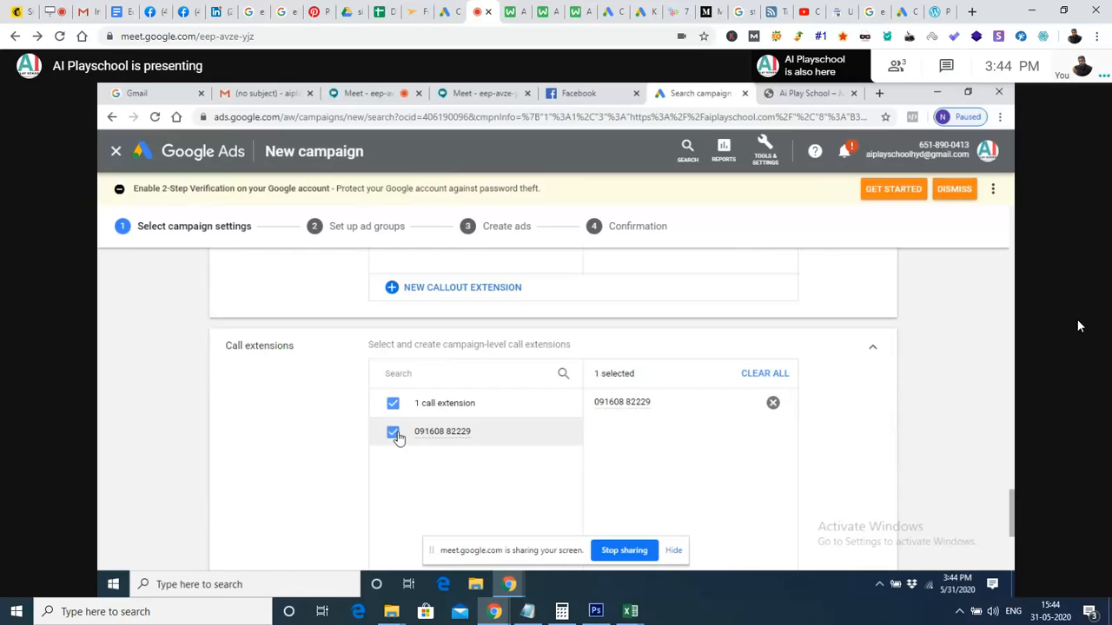
Step: Show the additional ad extension types, then save the campaign settings and continue to ad group setup
scroll(399, 447, down, 2)
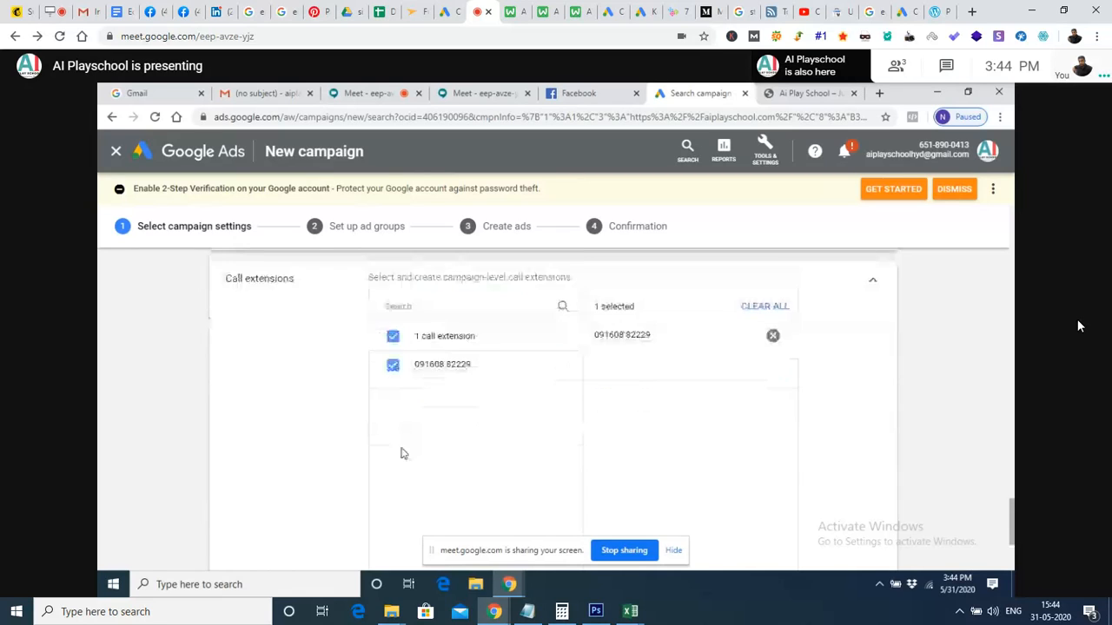
scroll(405, 462, down, 2)
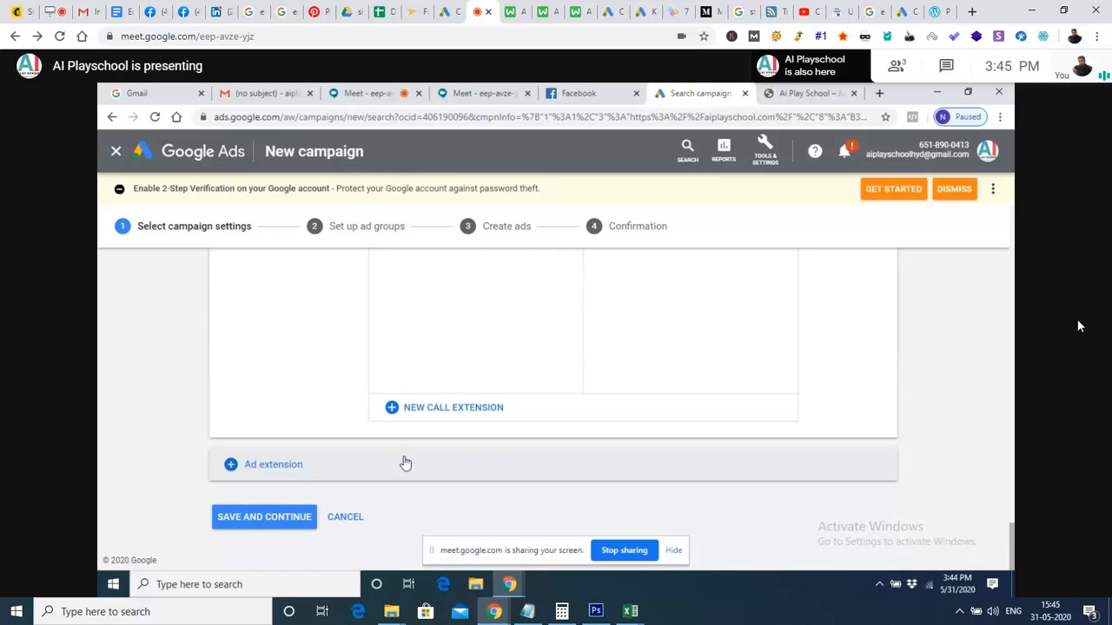
click(272, 465)
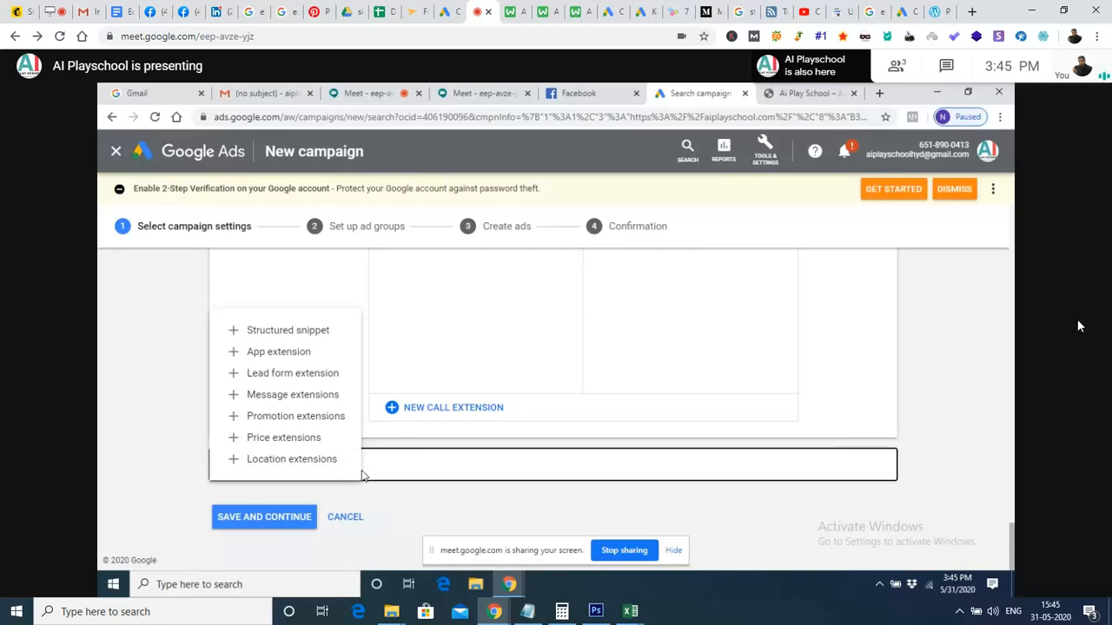
click(265, 517)
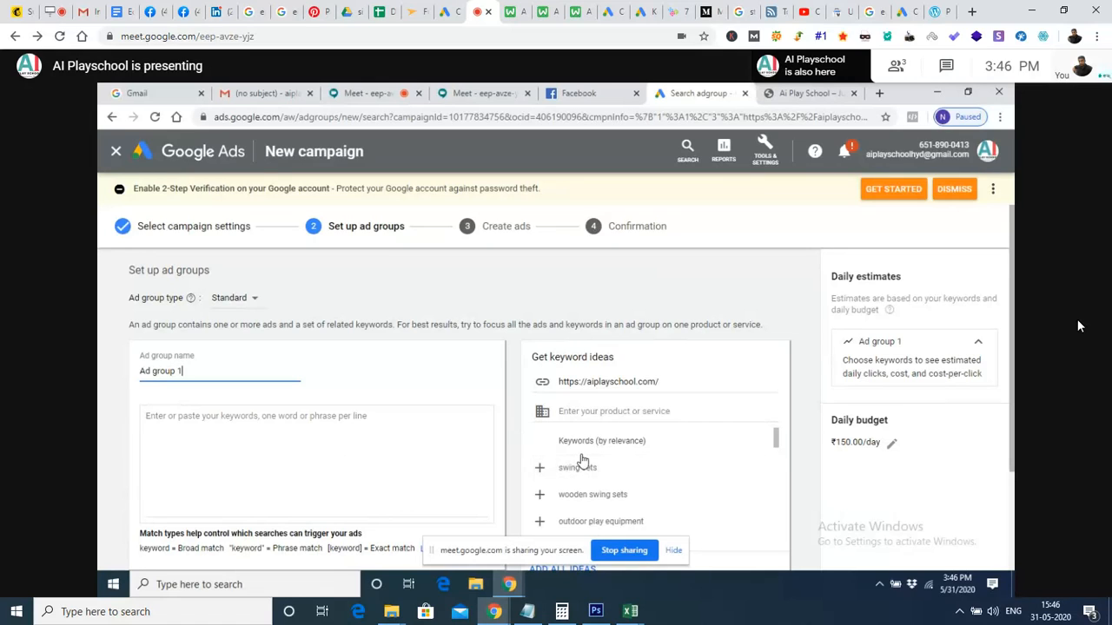
Step: Look through the keyword ideas suggested for the aiplayschool.com website in Ad group 1
scroll(582, 465, down, 2)
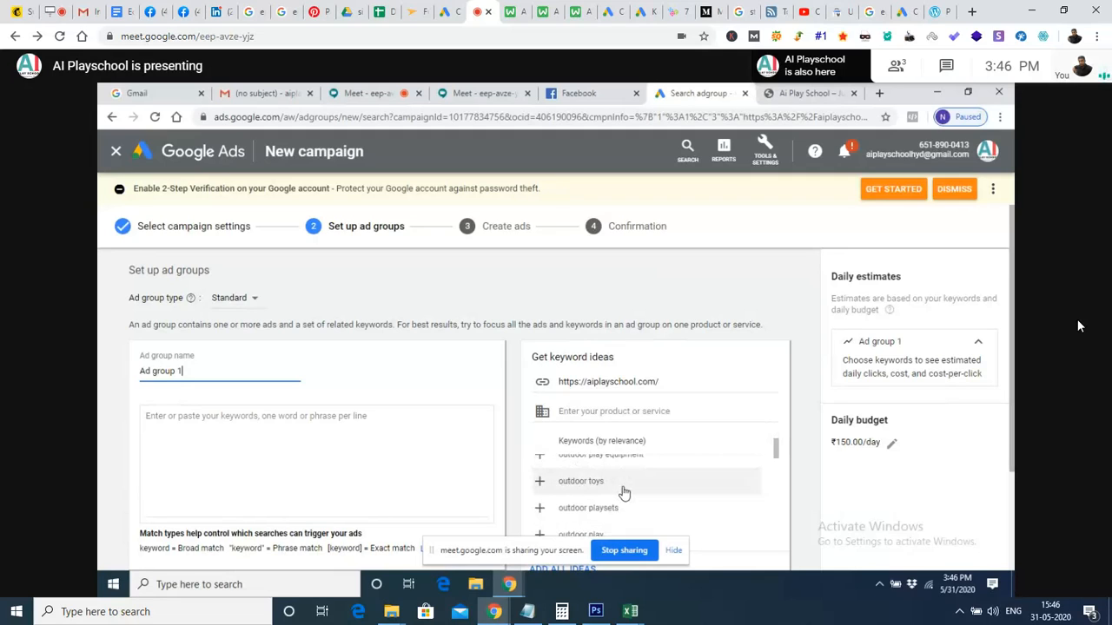
scroll(623, 493, down, 3)
scroll(623, 493, down, 2)
scroll(624, 497, down, 3)
scroll(624, 497, down, 2)
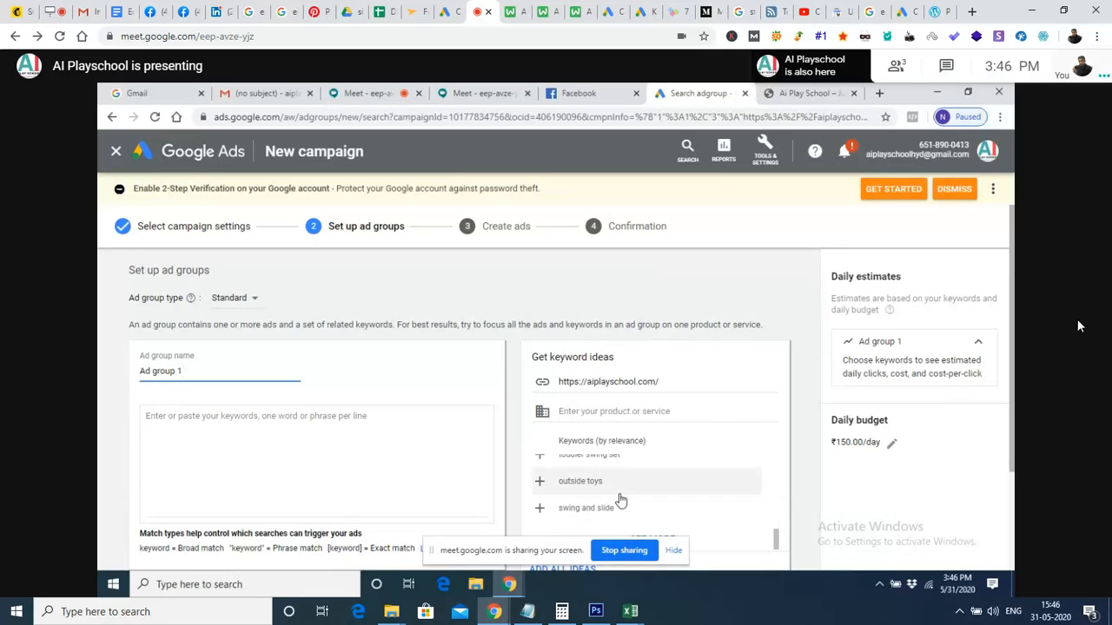
scroll(620, 500, up, 1)
scroll(620, 502, down, 1)
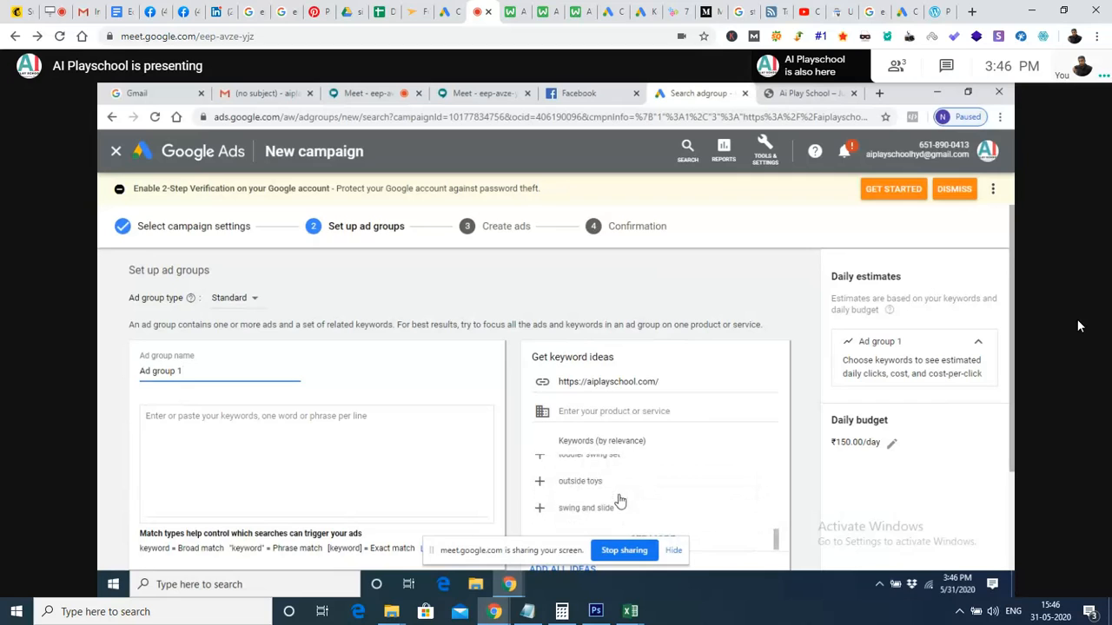
scroll(620, 501, down, 1)
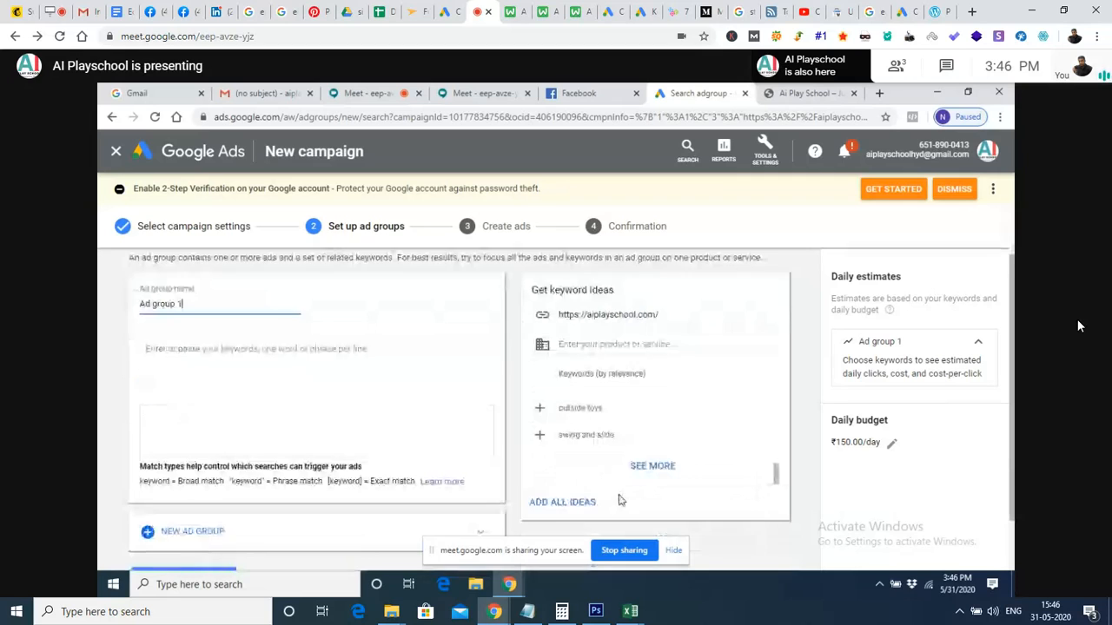
Step: Enter "playschool" as the product or service for keyword ideas
click(597, 344)
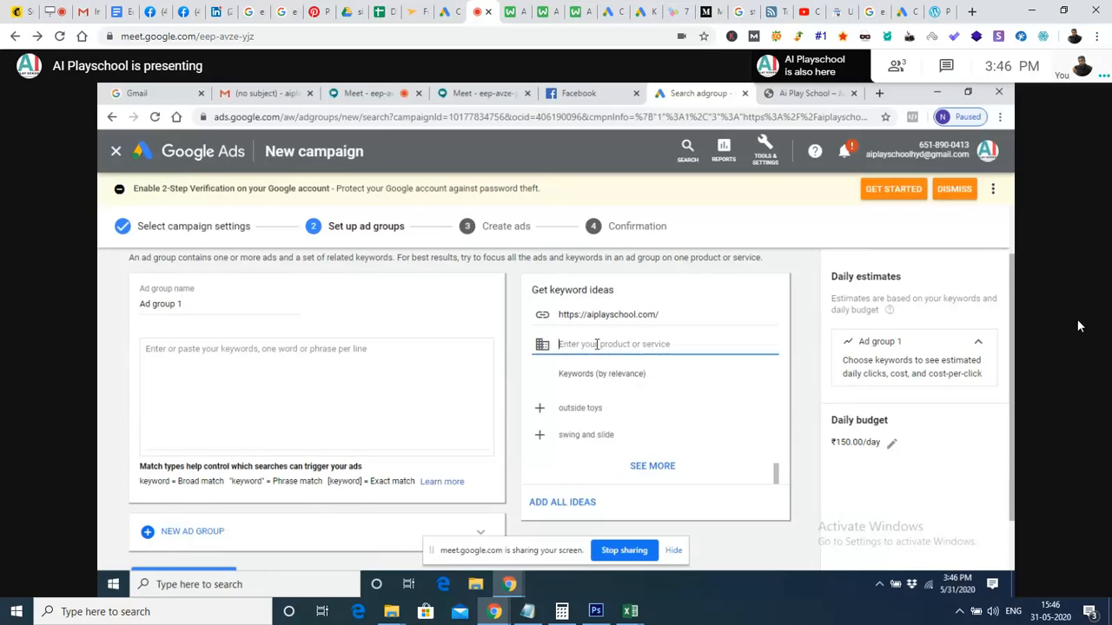
text(playschool)
click(627, 343)
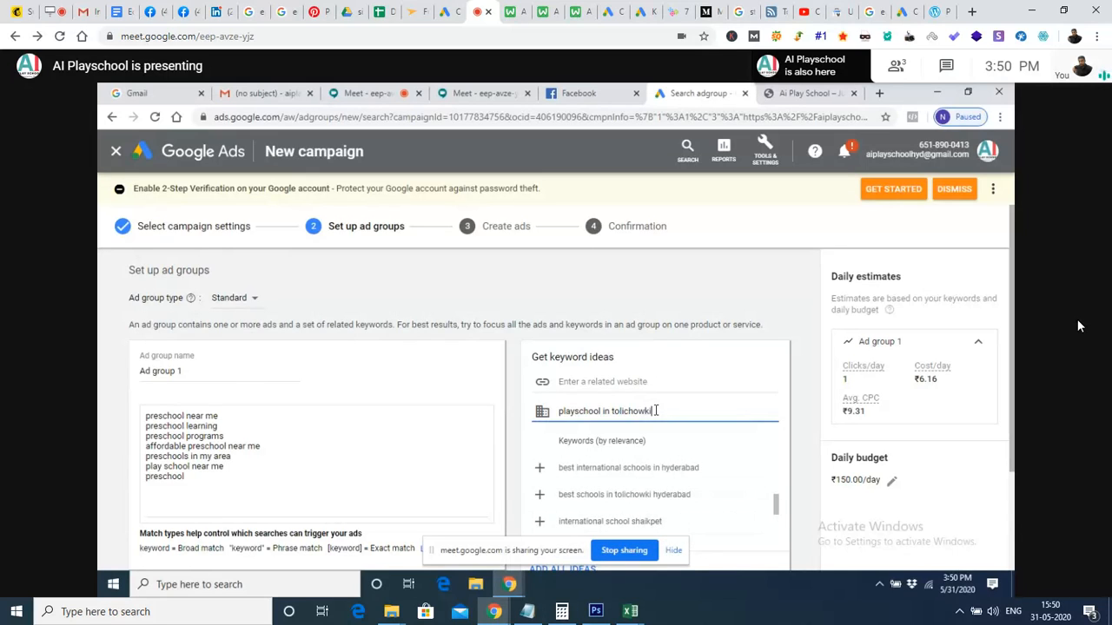
Step: Replace the product or service for keyword ideas with "best playschool in hyderabad"
drag(610, 411, 561, 415)
text(b)
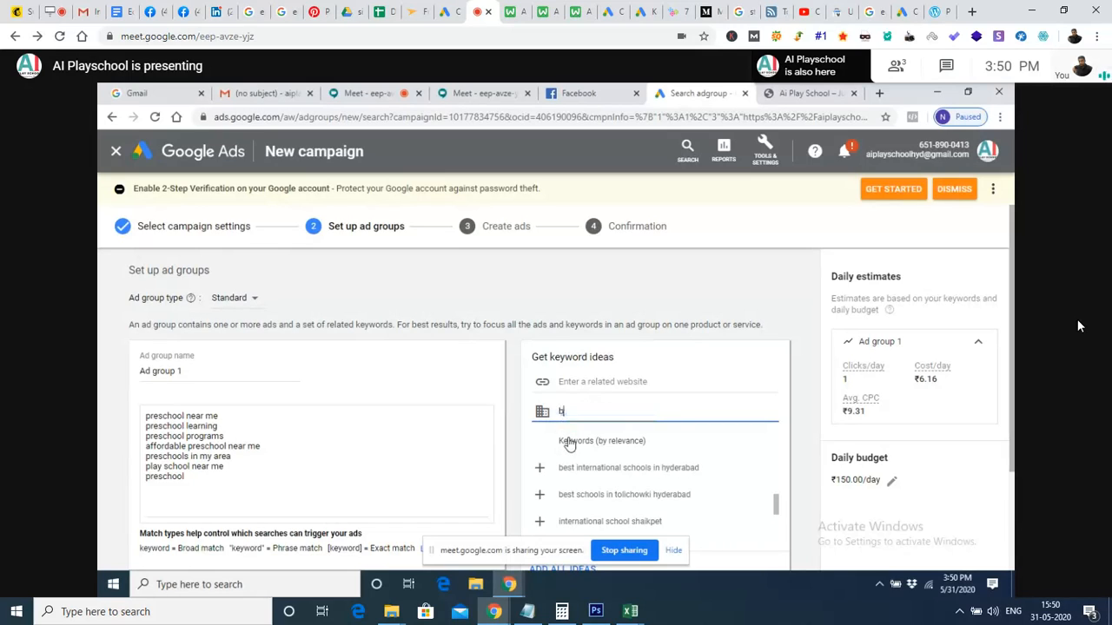
text(est playschool in hyder)
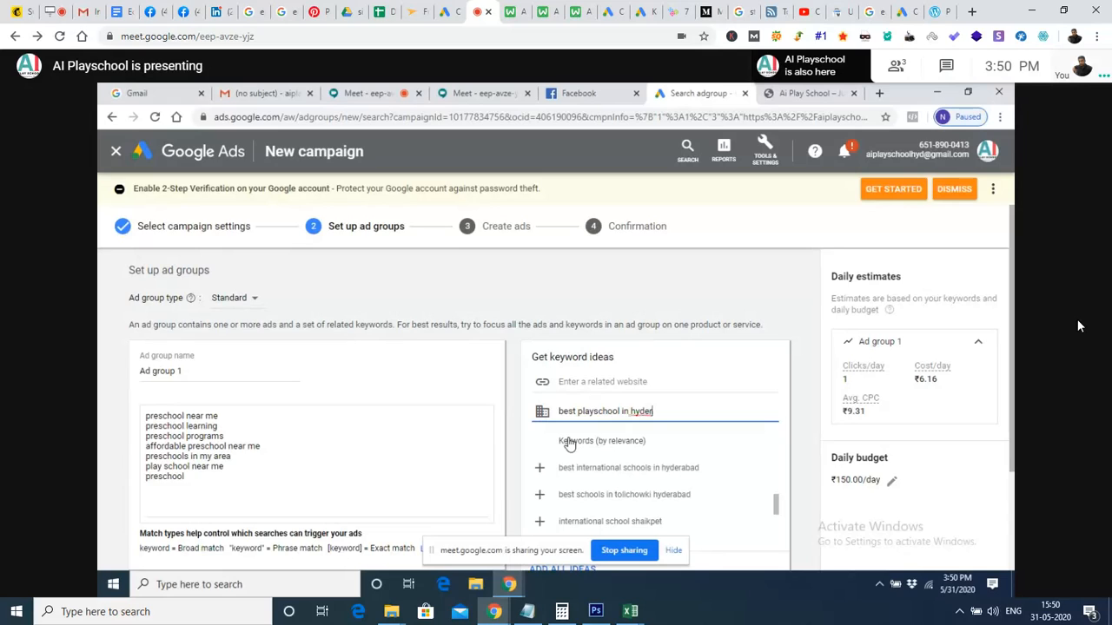
text(abad)
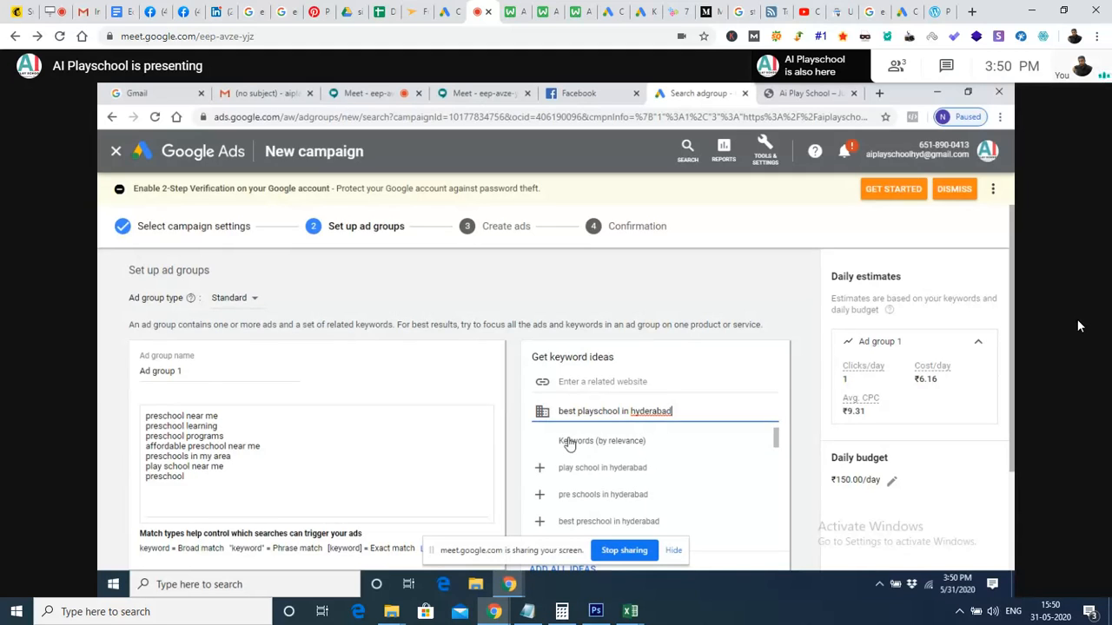
Step: Add the suggested keywords "best schools in hyderabad" and "nursery schools in hyderabad" to Ad group 1
scroll(610, 519, down, 1)
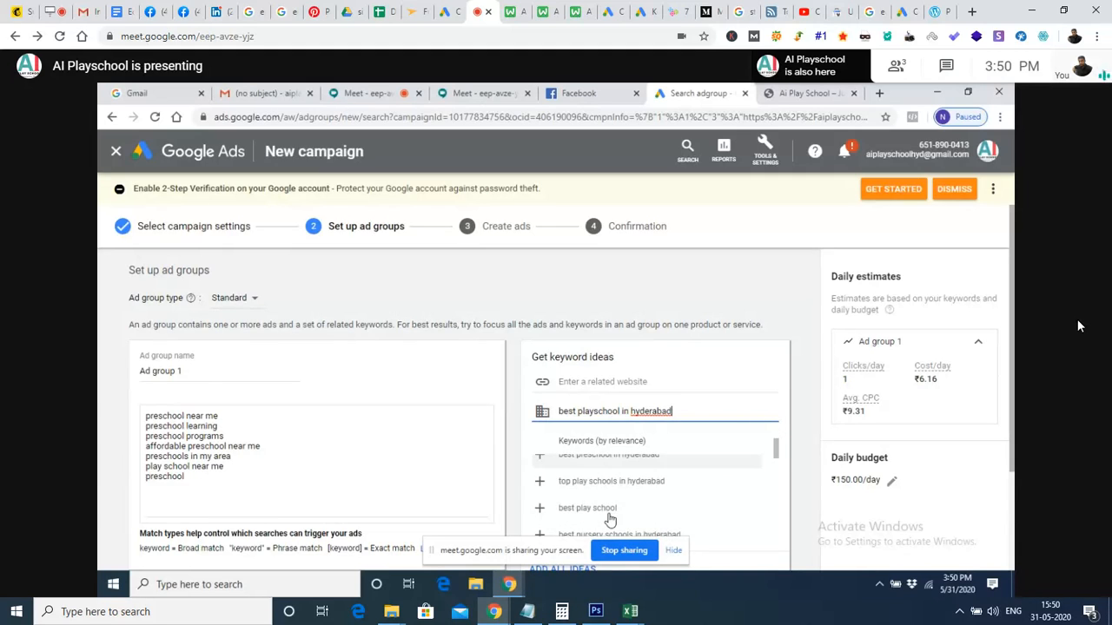
scroll(612, 520, down, 1)
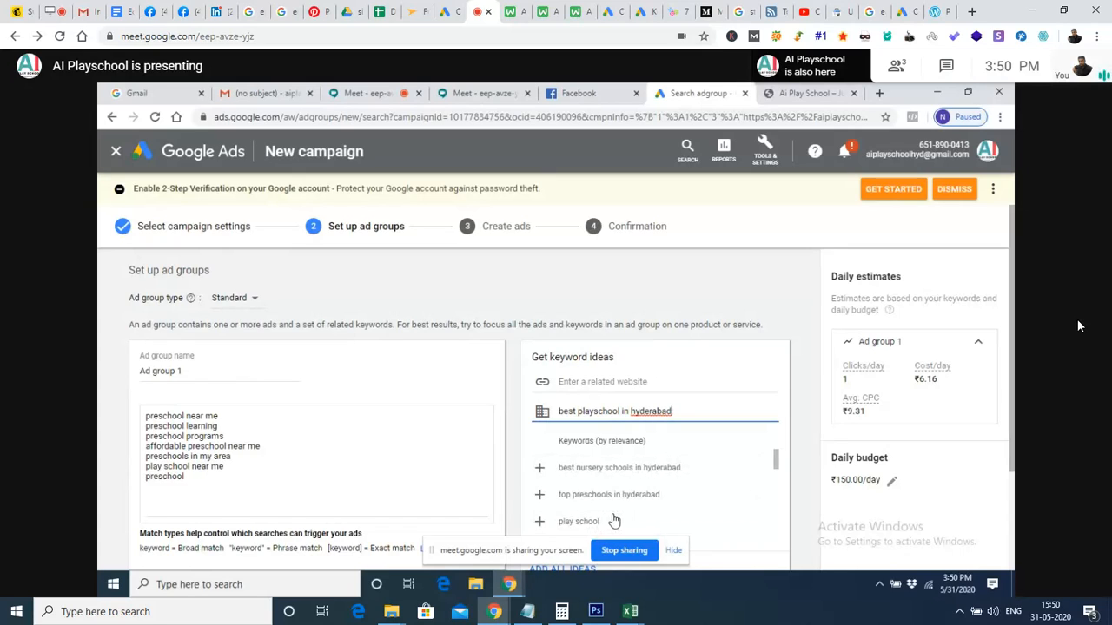
scroll(614, 520, down, 1)
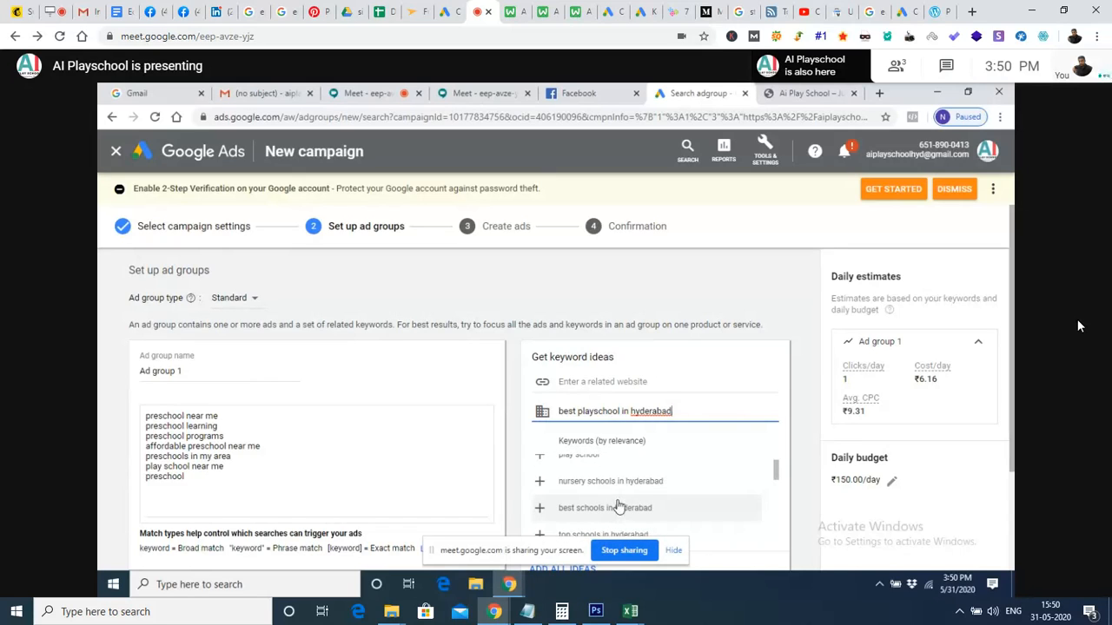
click(612, 513)
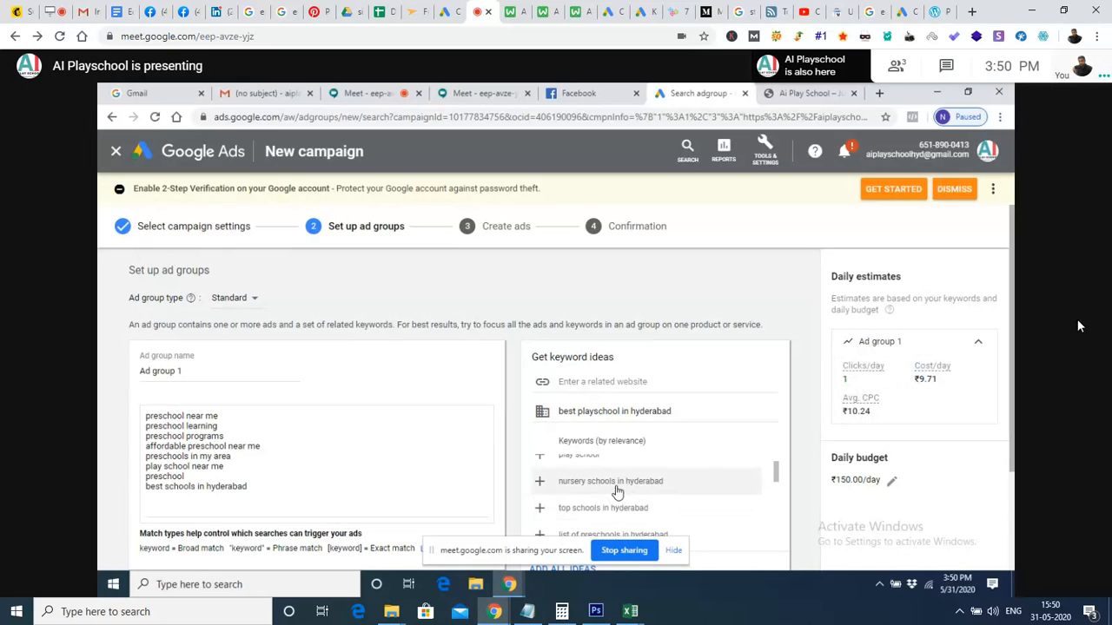
click(616, 492)
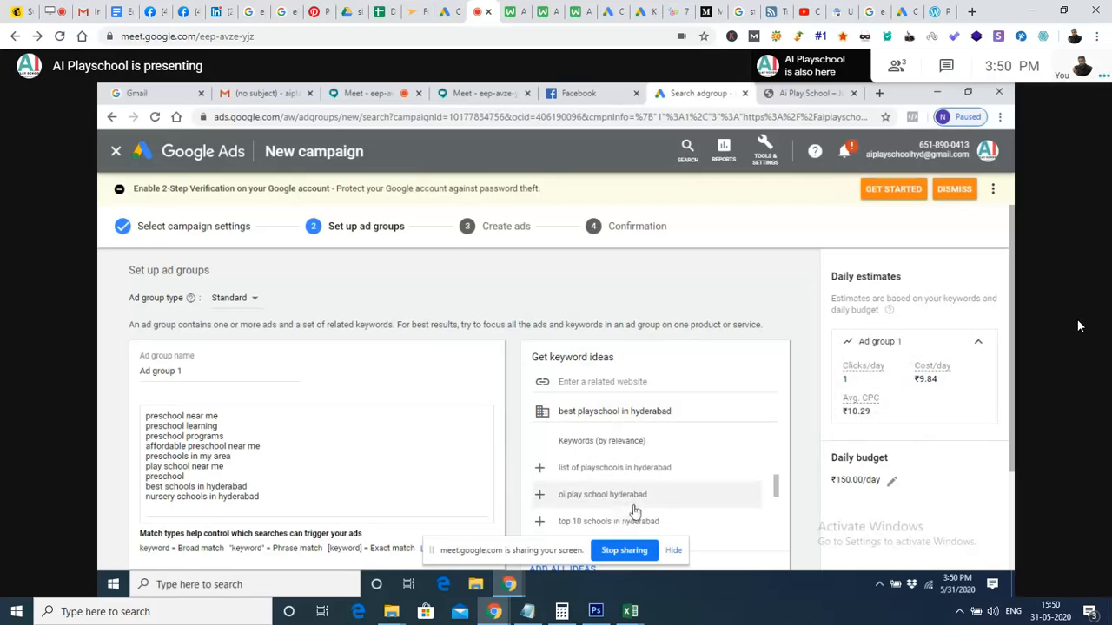
Step: Add the suggested keyword "kindergarten schools in hyderabad" to Ad group 1
scroll(634, 512, down, 1)
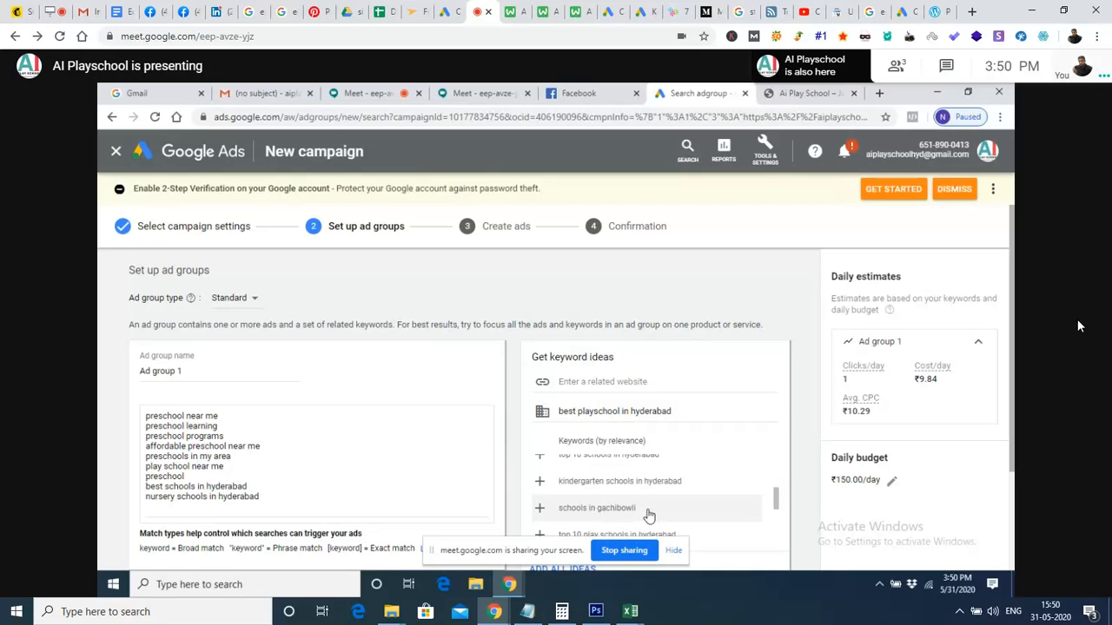
scroll(648, 515, down, 1)
scroll(648, 516, up, 1)
scroll(613, 508, down, 1)
click(612, 489)
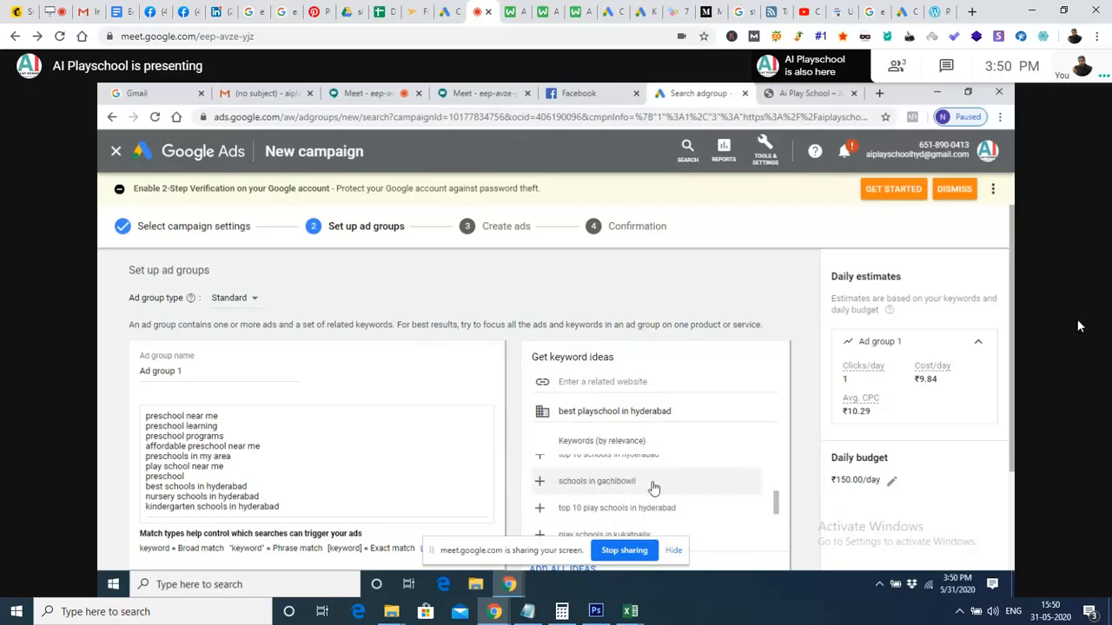
Step: Save Ad group 1 with its keywords and continue to ad creation
scroll(661, 495, down, 2)
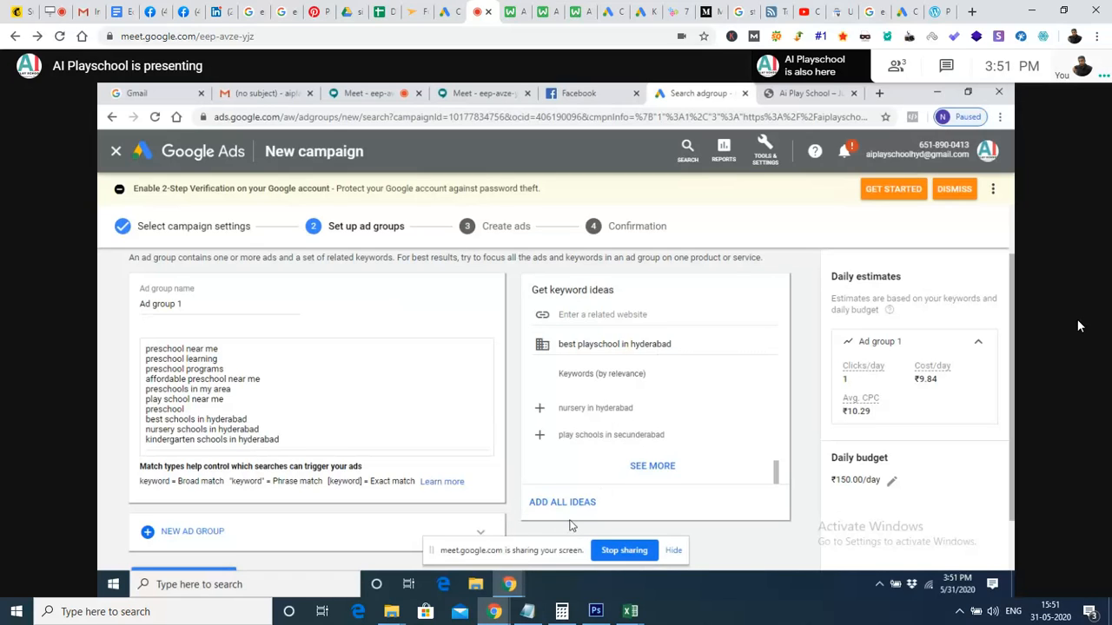
scroll(570, 525, down, 1)
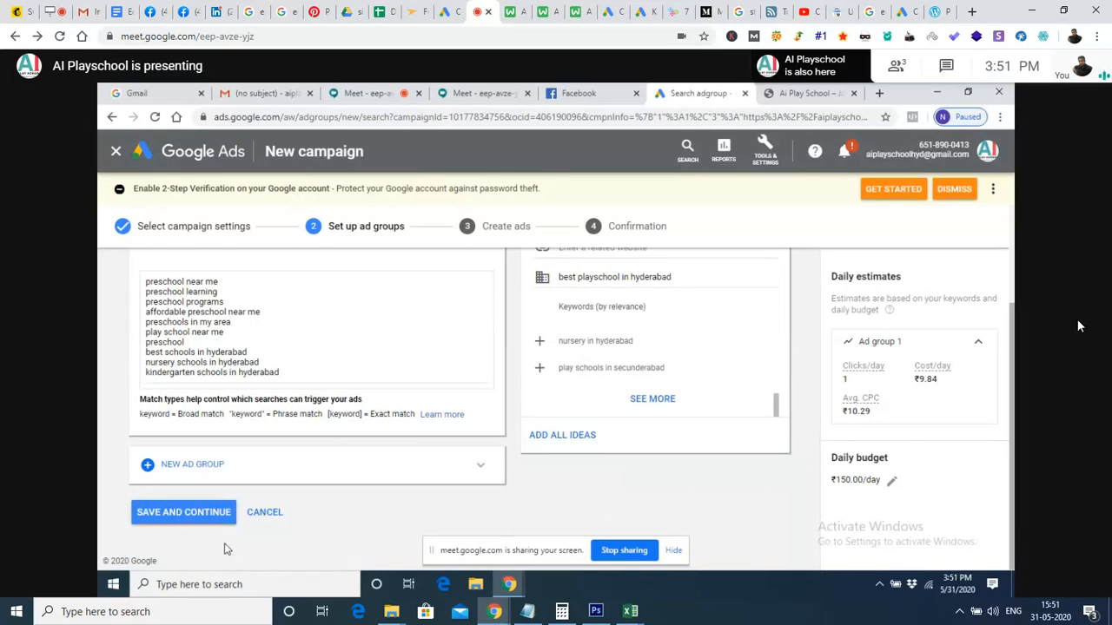
click(219, 520)
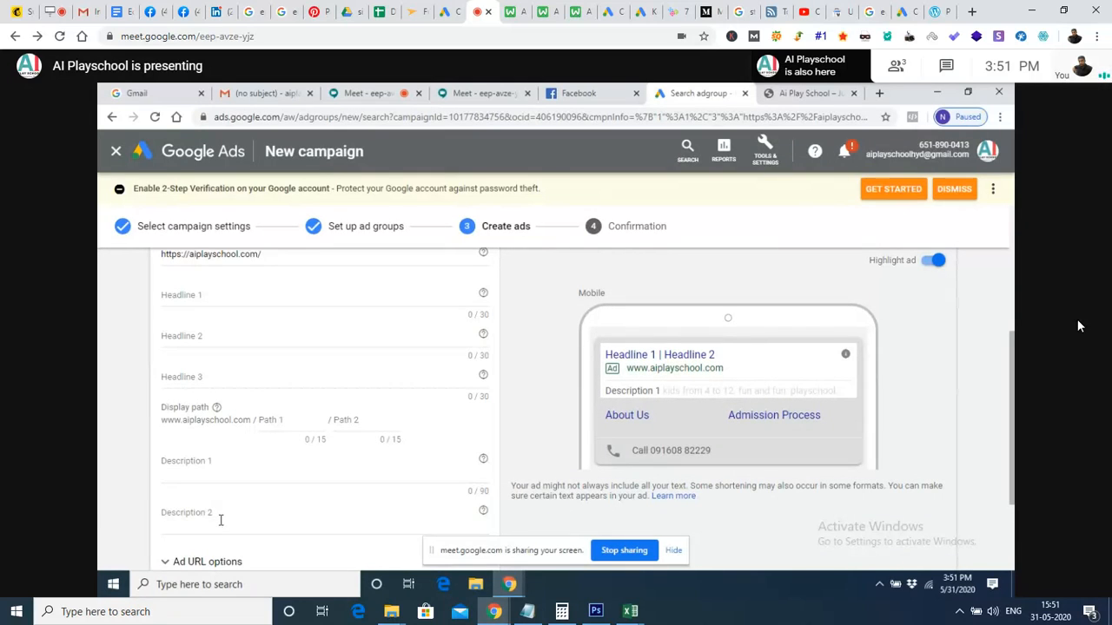
Step: Set Headline 1 of the new text ad to "The best playschool"
scroll(221, 519, up, 1)
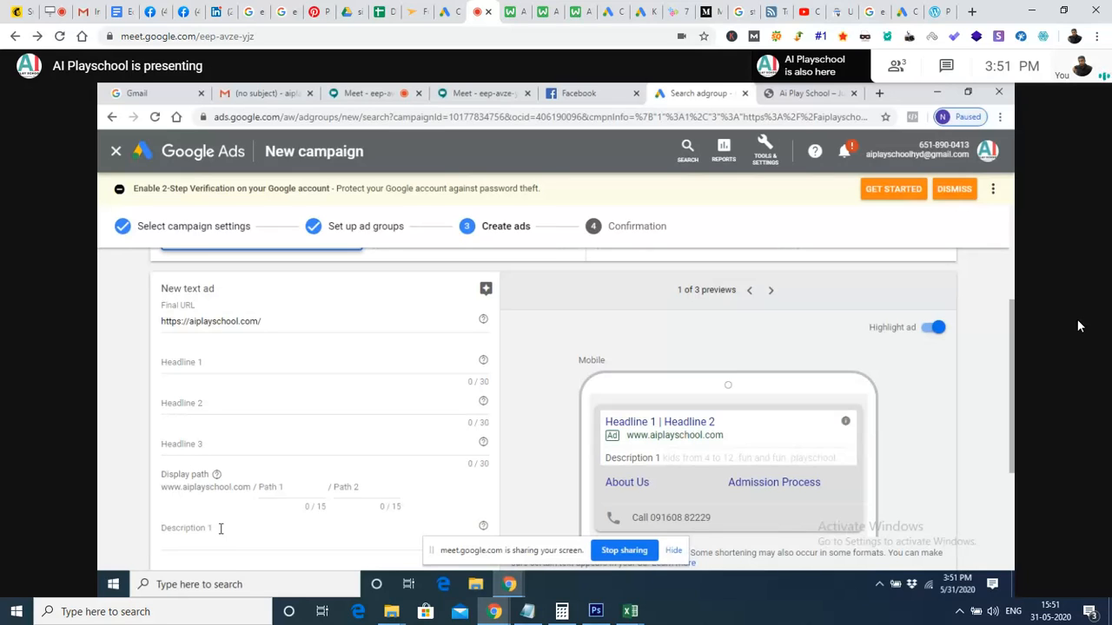
click(249, 362)
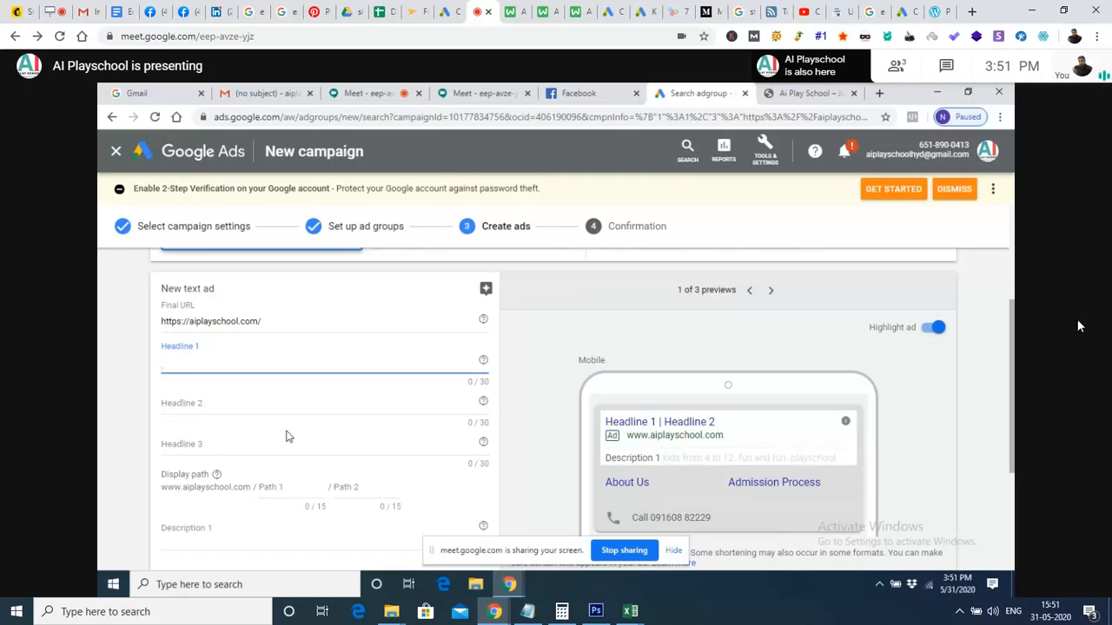
text(AD)
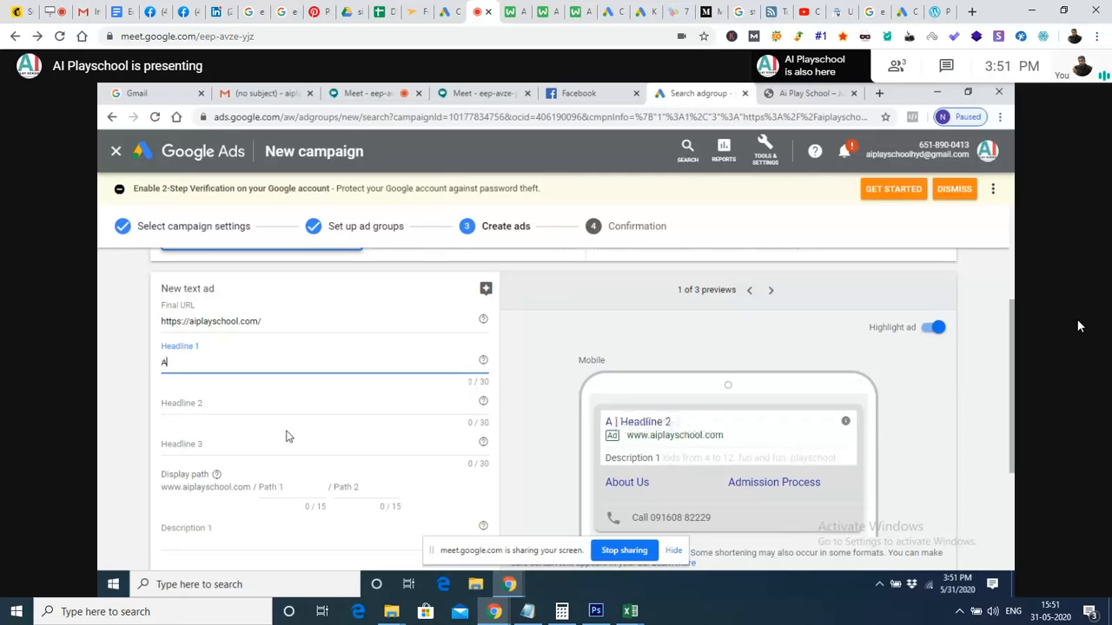
key(BackSpace)
key(BackSpace)
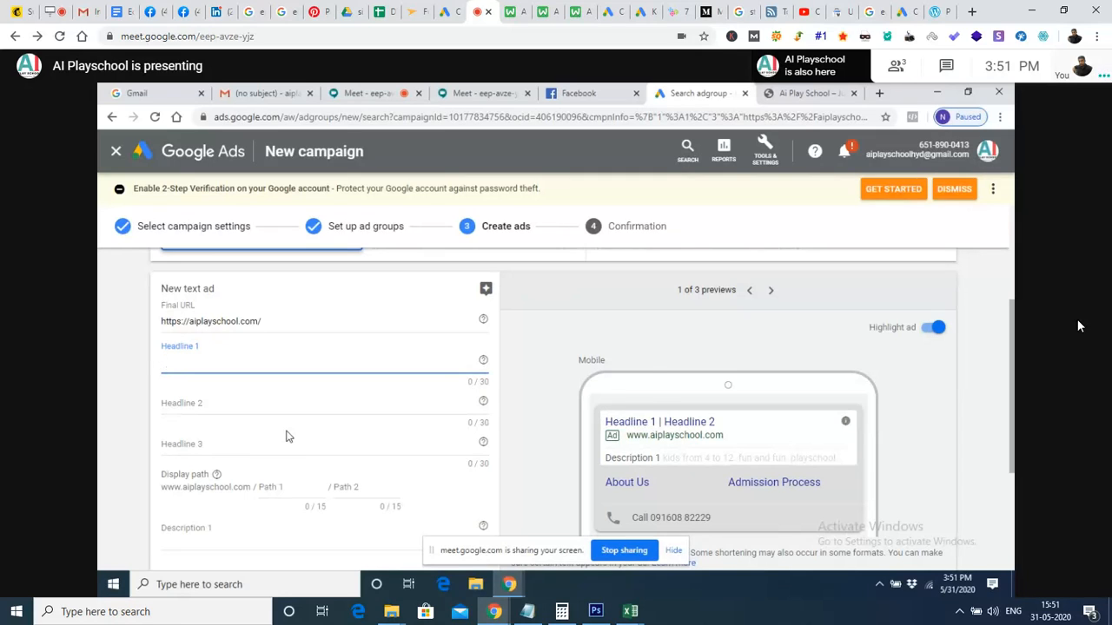
text(The bes)
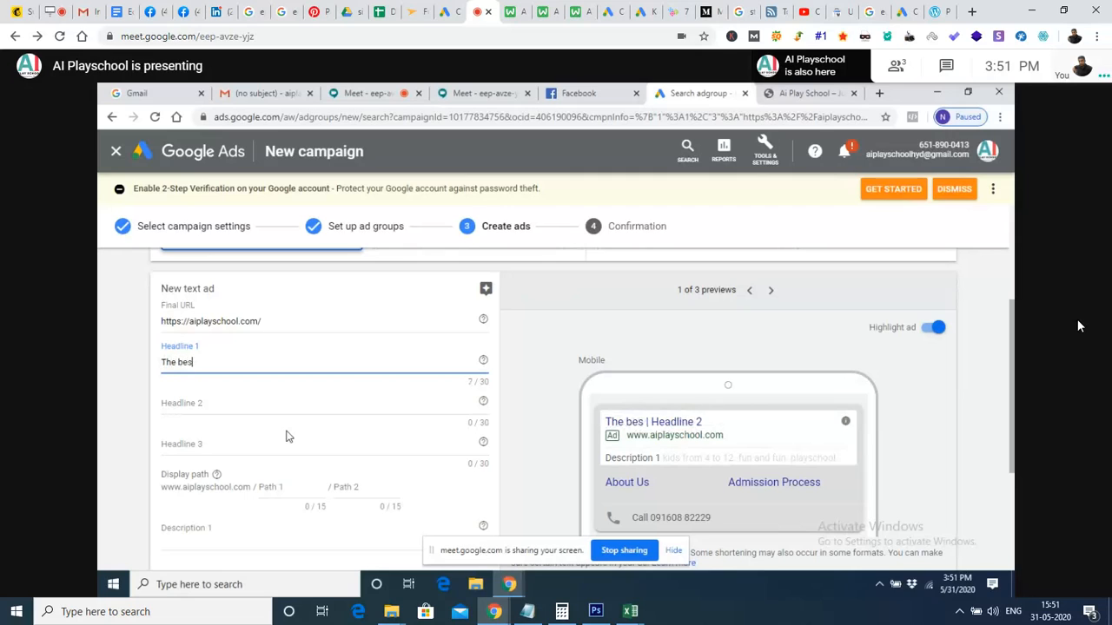
text(t  play)
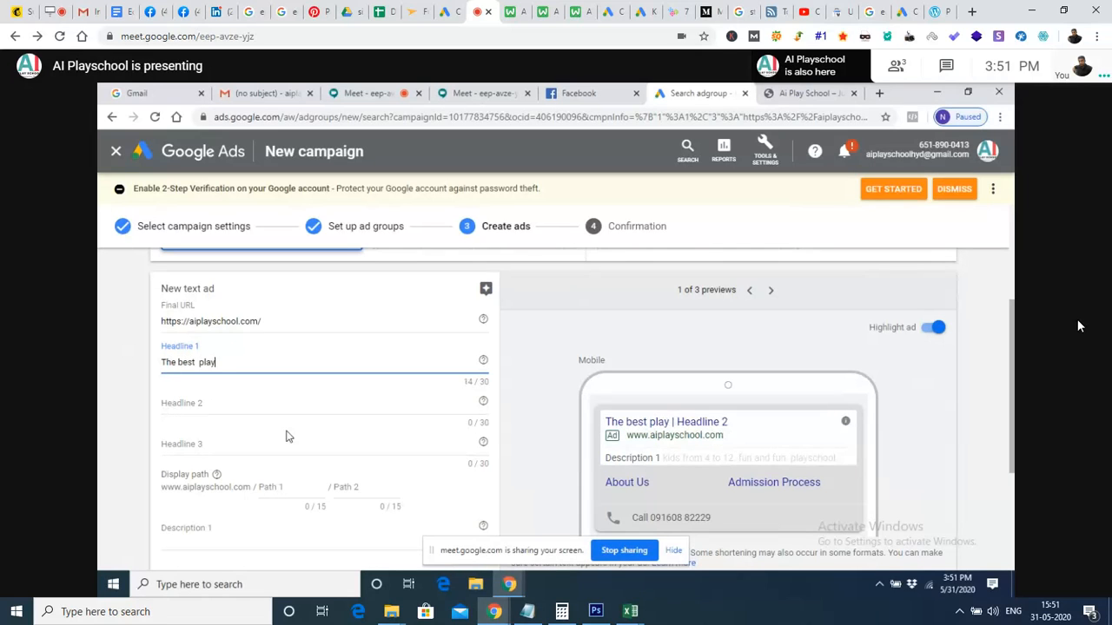
text(school)
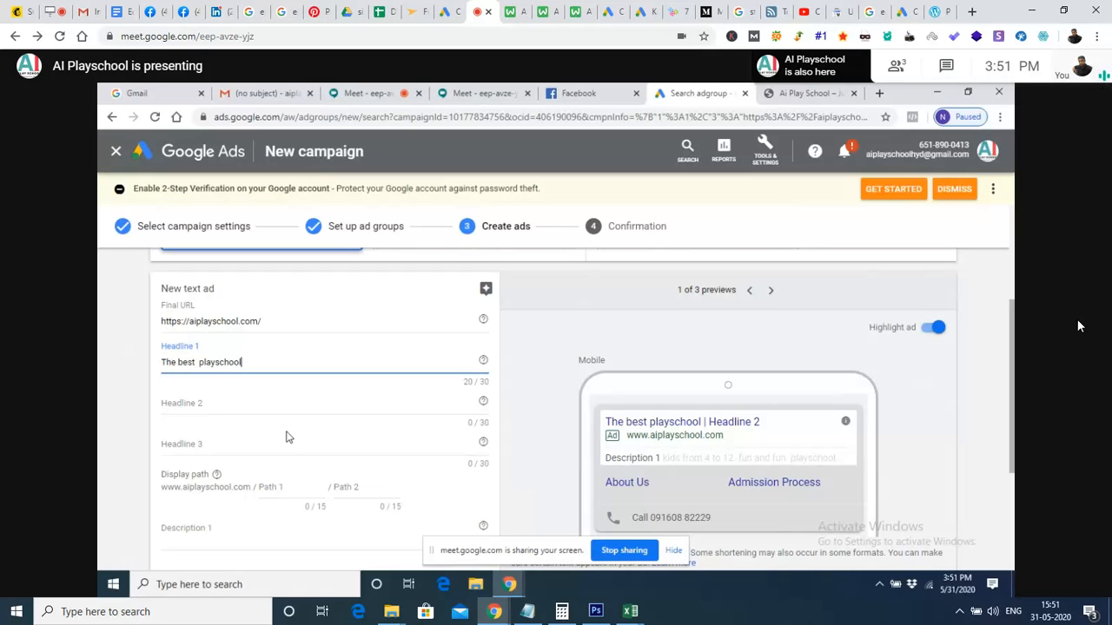
Step: Set Headline 2 of the text ad to "for online classes" and Headline 3 to "for kids"
click(239, 400)
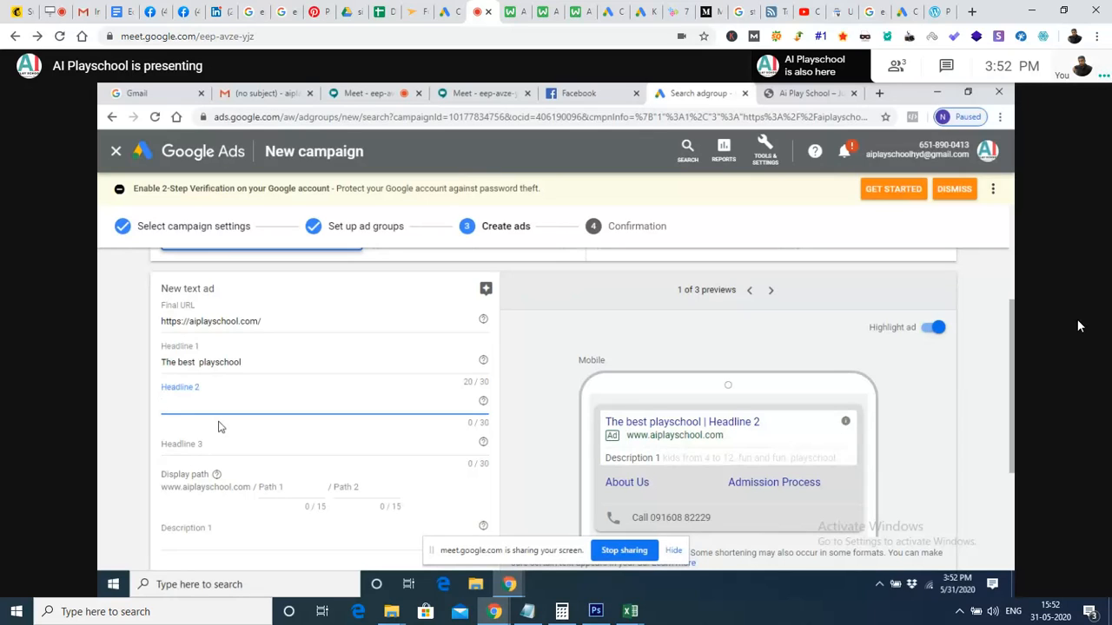
text(for online cla)
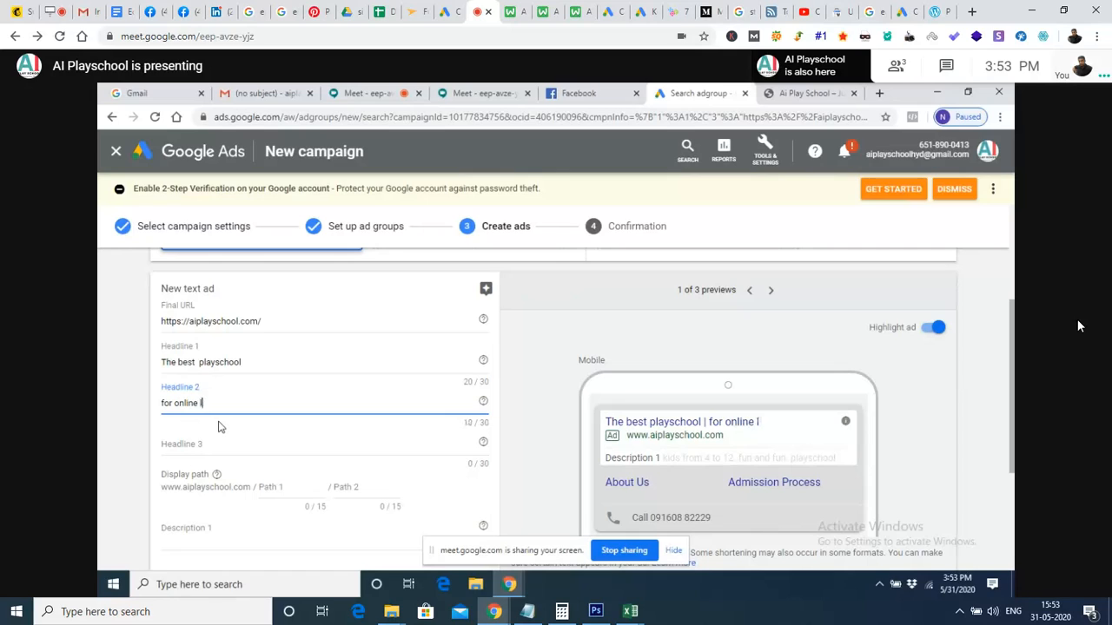
text(sses)
click(207, 446)
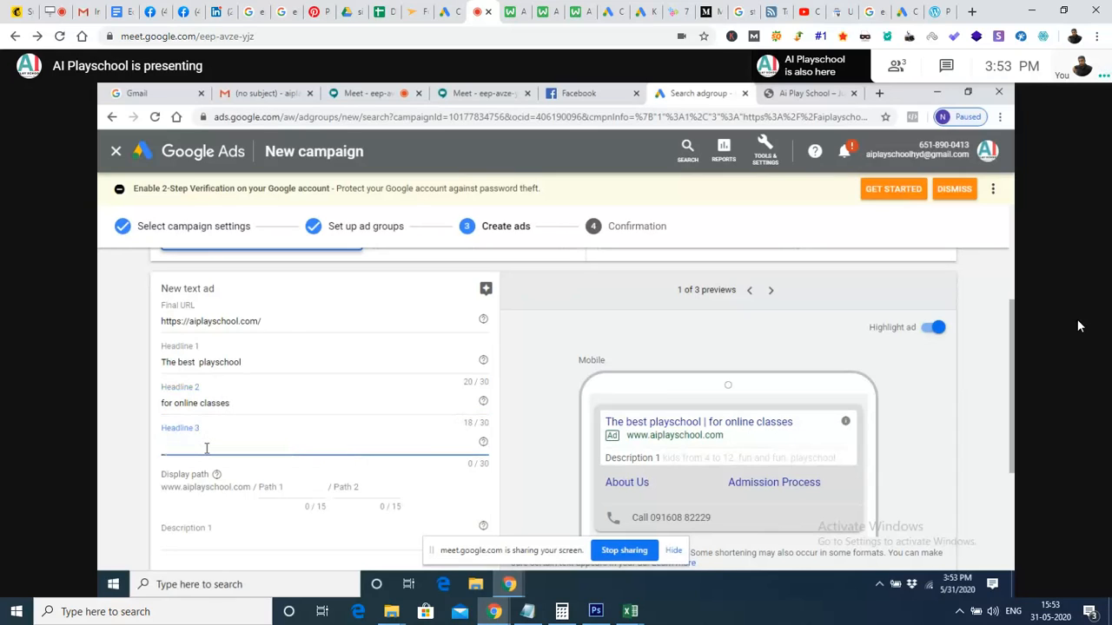
text(for kids)
click(271, 487)
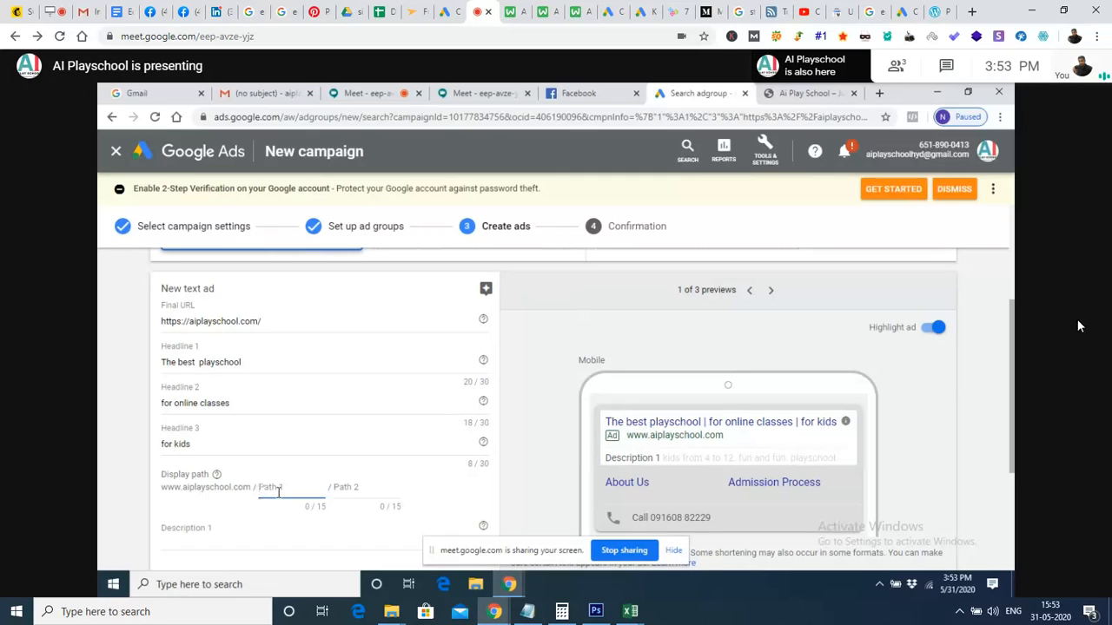
Step: Set Description 1 of the text ad to "We are providing online classes for kindergarten kids with worksheets for practice"
click(228, 532)
scroll(226, 537, down, 1)
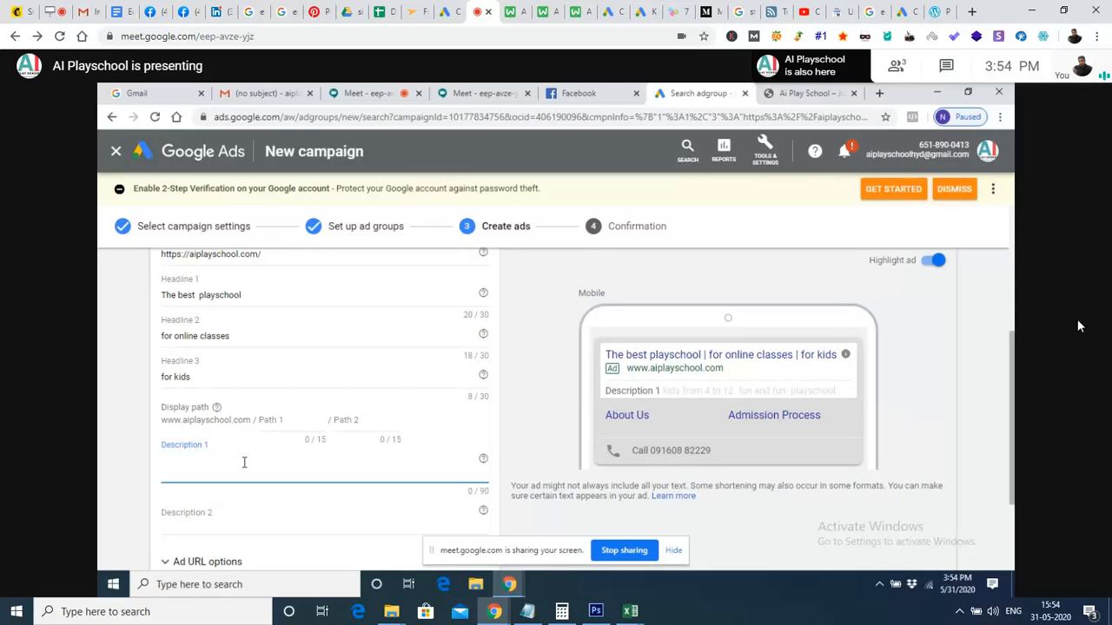
text(We are providing online classes for kinderg)
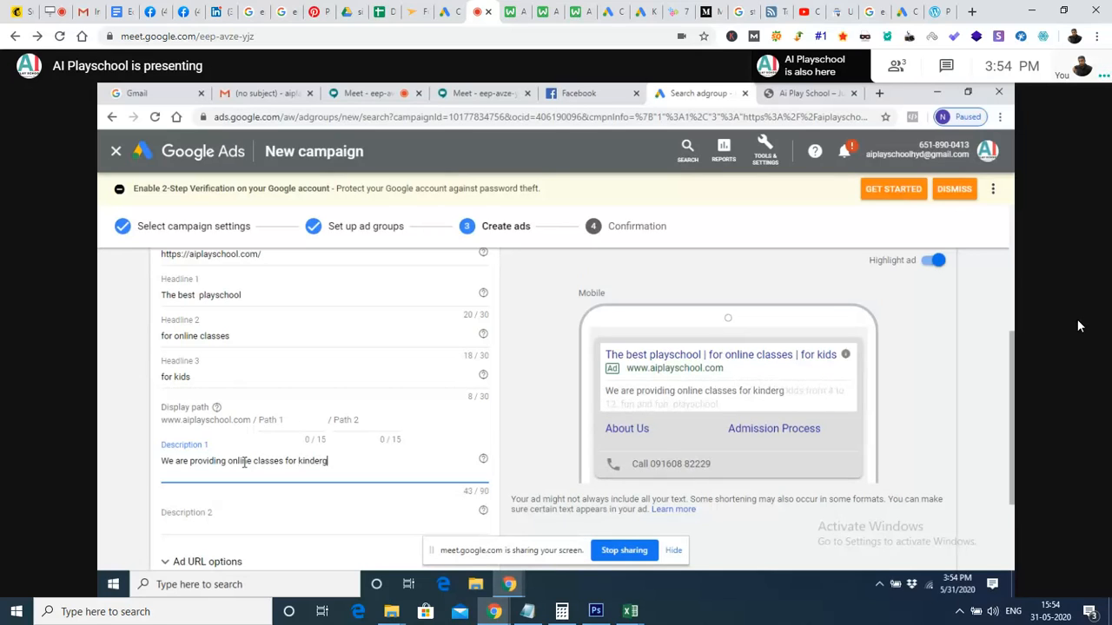
text(arten,)
key(BackSpace)
text(kids)
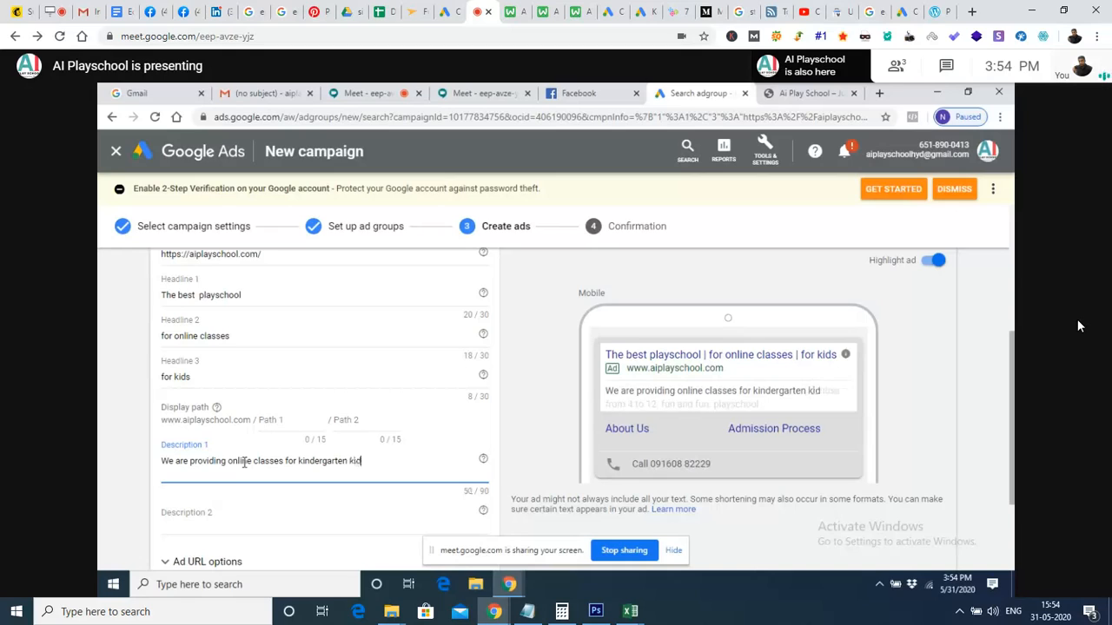
key(BackSpace)
key(BackSpace)
text(ds)
text(with)
key(BackSpace)
key(BackSpace)
key(BackSpace)
key(BackSpace)
key(BackSpace)
text(with co)
key(BackSpace)
key(BackSpace)
key(BackSpace)
text(work)
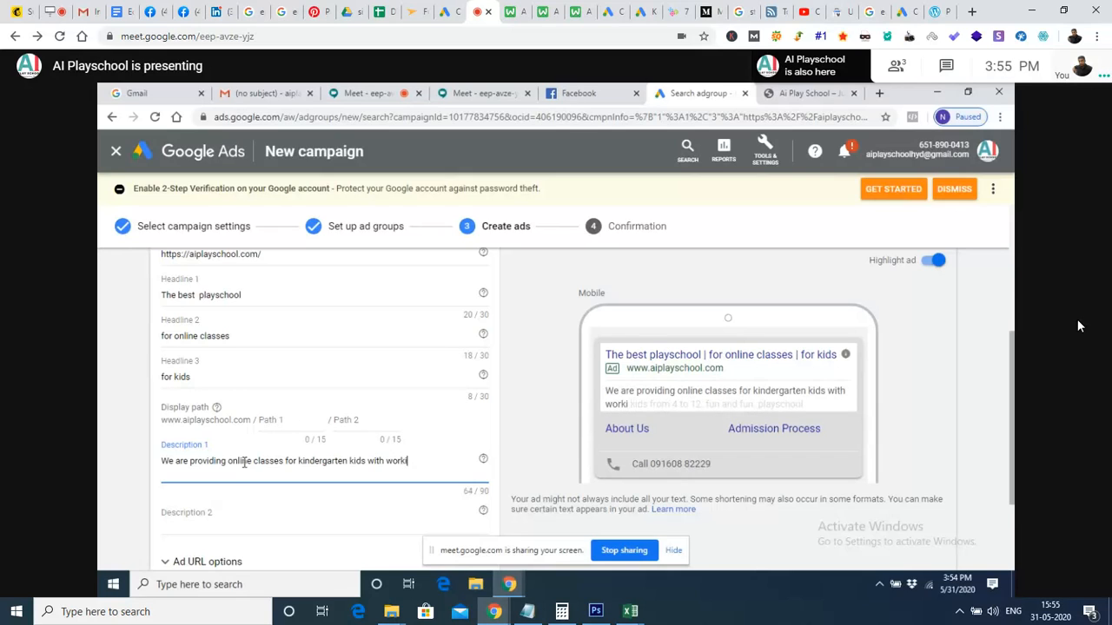
text(sheets for practice)
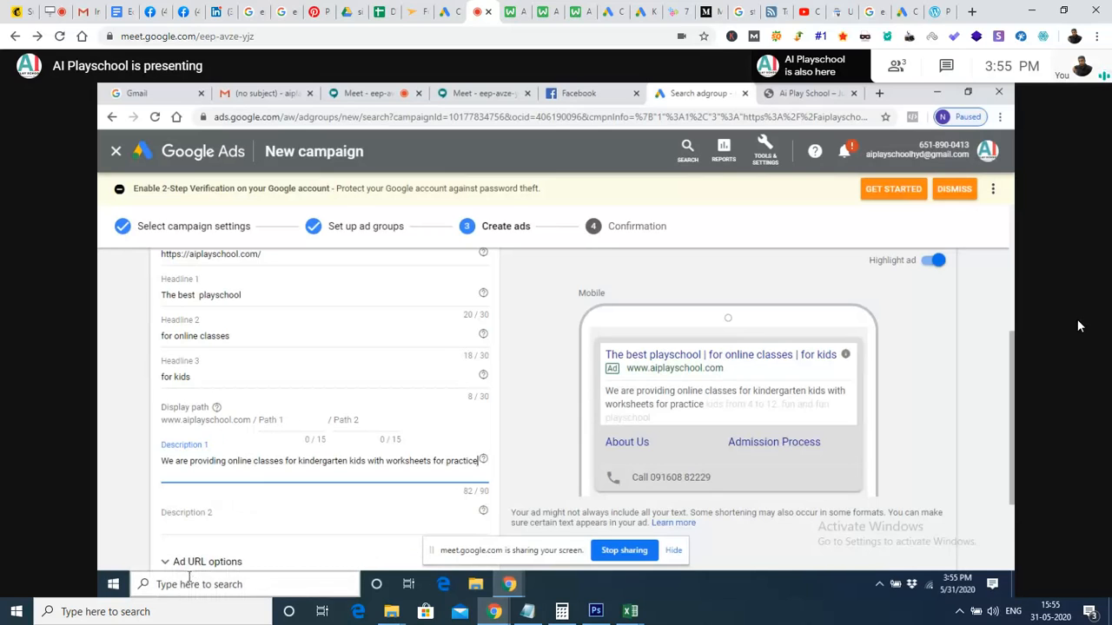
Step: Start Description 2 of the text ad with "AI Playschool focuses on holistic development of a child"
click(258, 511)
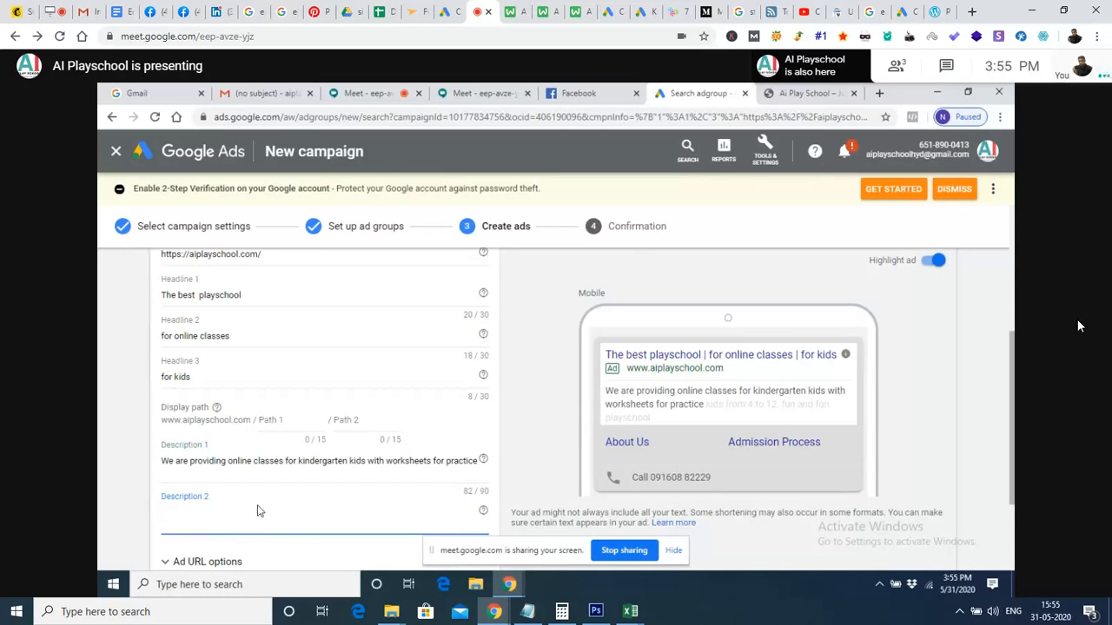
scroll(258, 513, down, 1)
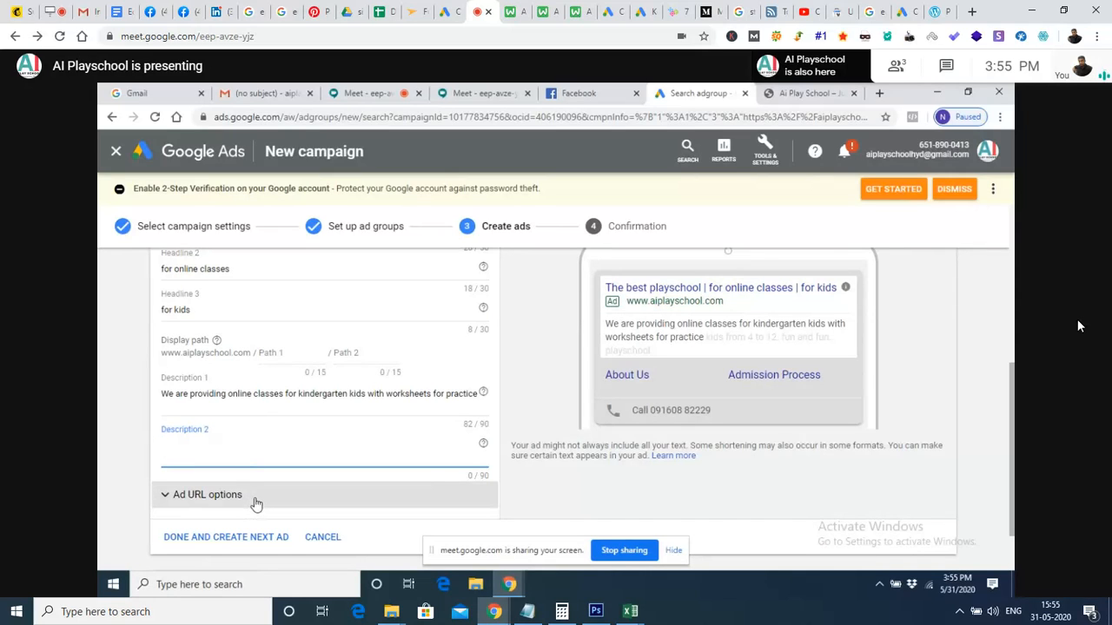
text(AI  Plays)
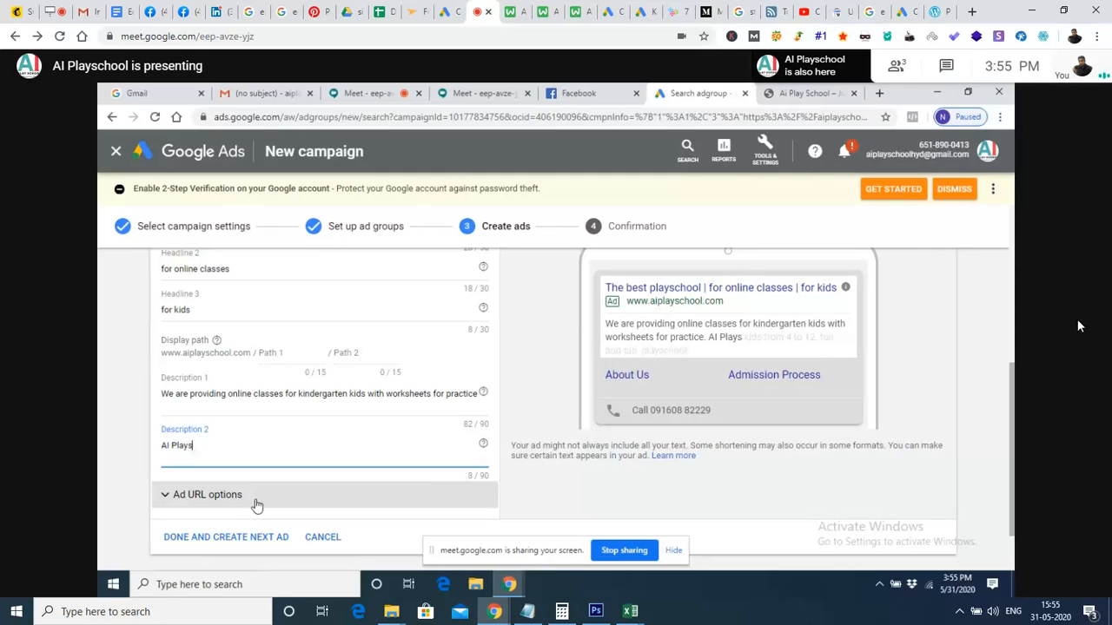
text(chool focuese)
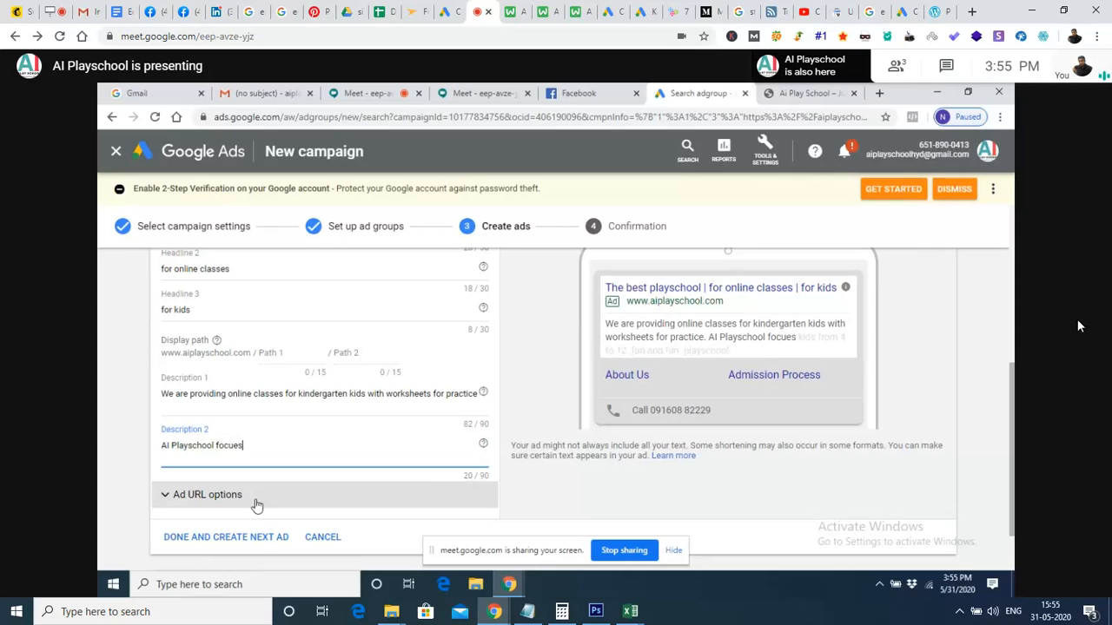
key(BackSpace)
key(BackSpace)
key(BackSpace)
text(ses on holi)
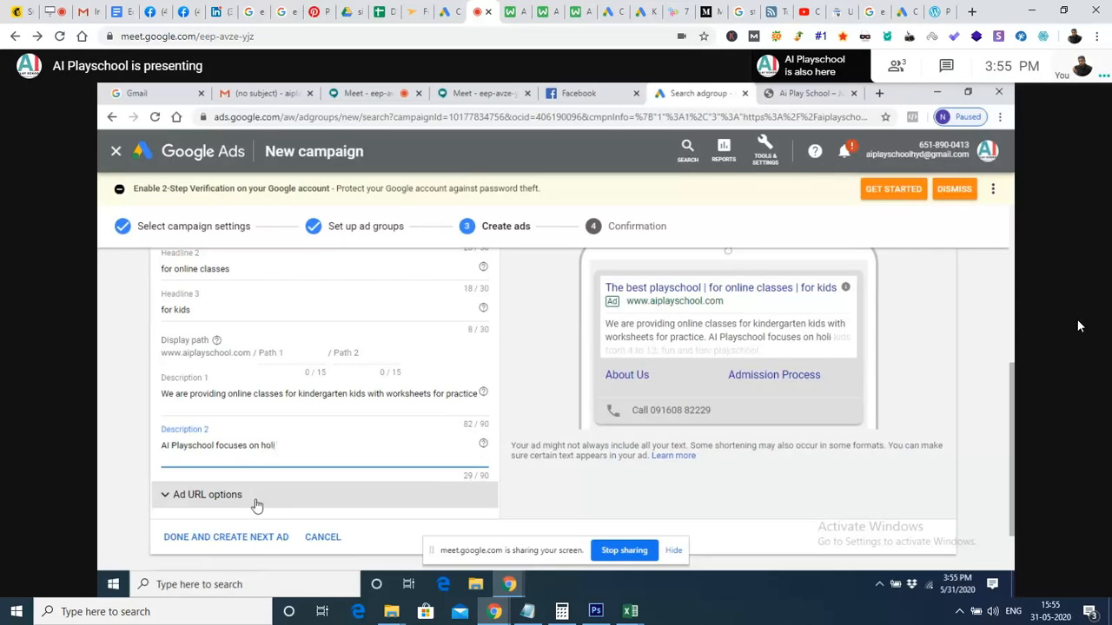
text(stic develop)
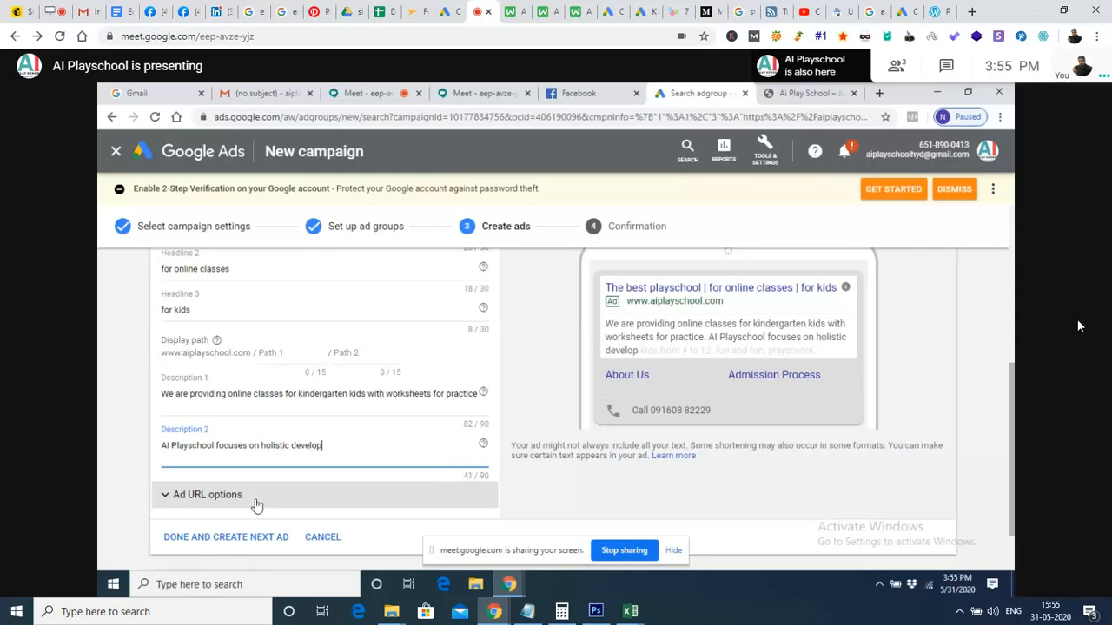
text(ment of a chld)
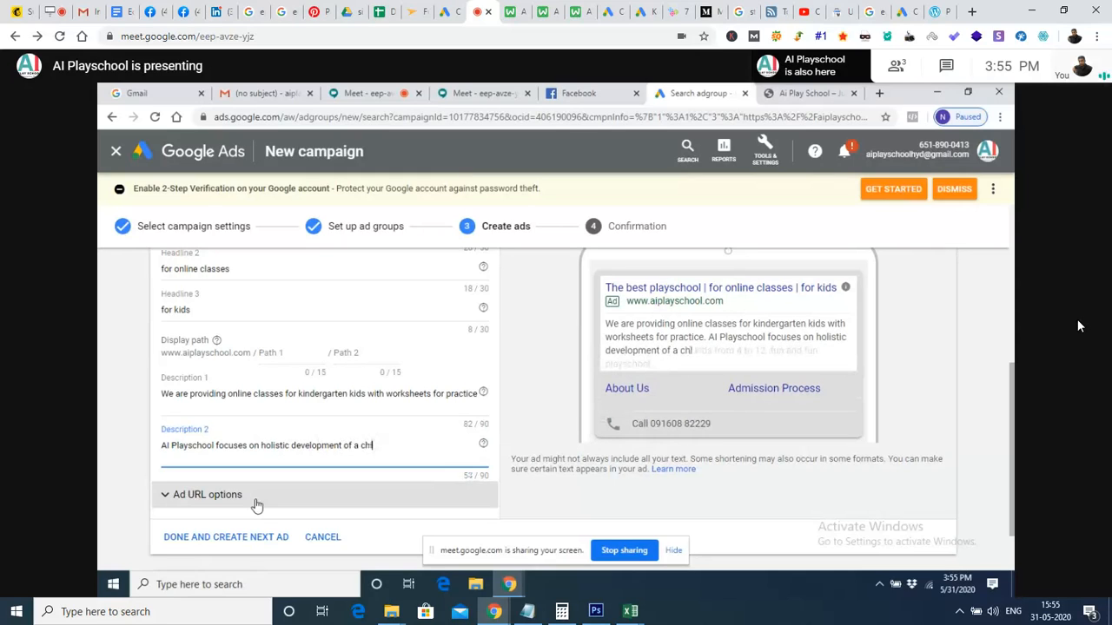
text( wit)
key(BackSpace)
key(BackSpace)
key(BackSpace)
key(BackSpace)
key(BackSpace)
key(BackSpace)
text(ild)
Step: Complete Description 2 with "in partnership with parents", correcting the spelling of "partnership" and "with"
text( and)
key(BackSpace)
key(BackSpace)
key(BackSpace)
text(with)
key(BackSpace)
key(BackSpace)
key(BackSpace)
key(BackSpace)
text(in par)
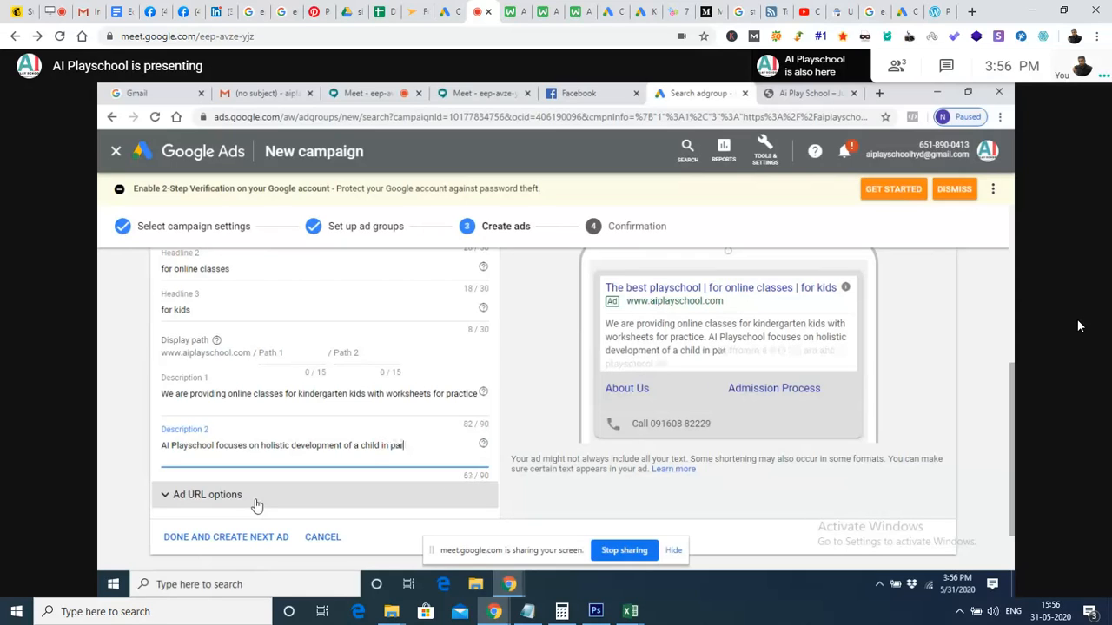
text(tner)
key(BackSpace)
key(BackSpace)
key(BackSpace)
text(er)
key(BackSpace)
key(BackSpace)
text(n partership wtih parents)
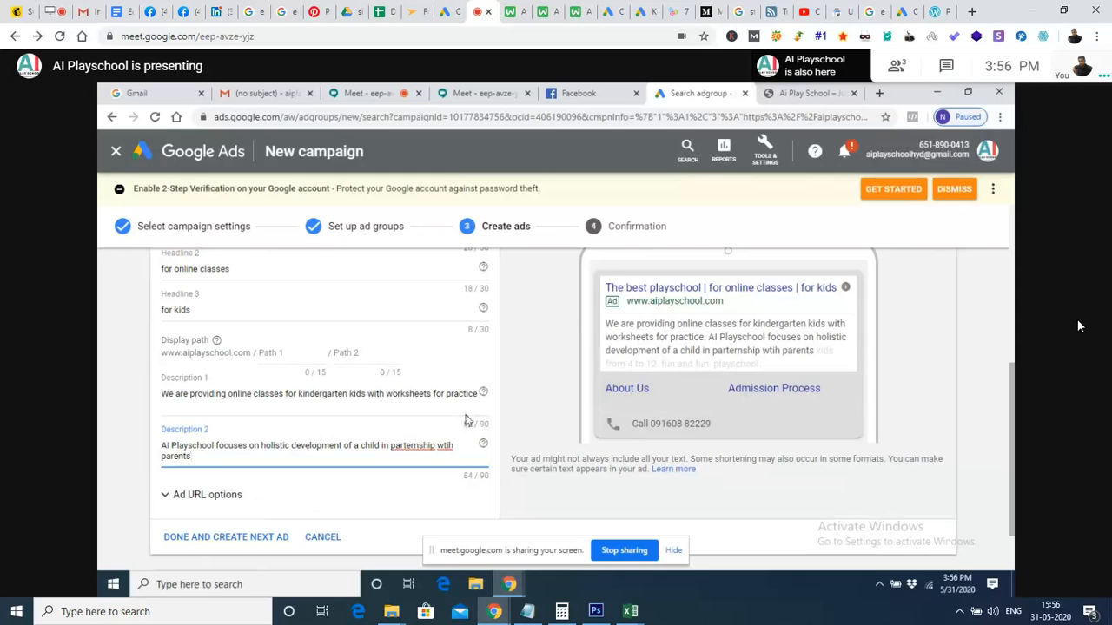
right_click(418, 446)
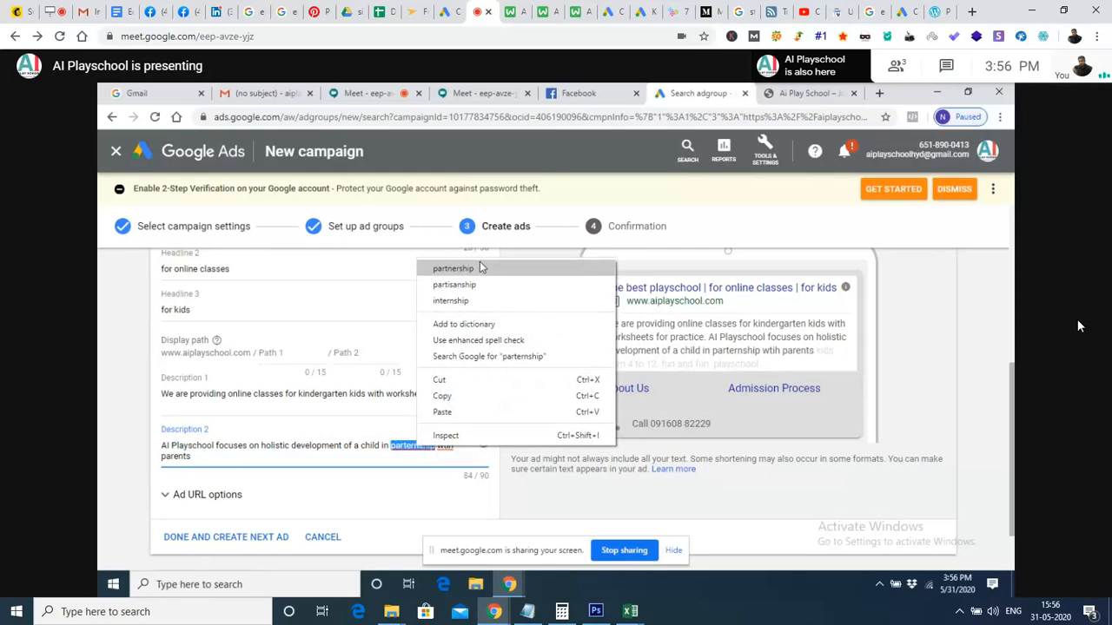
click(479, 263)
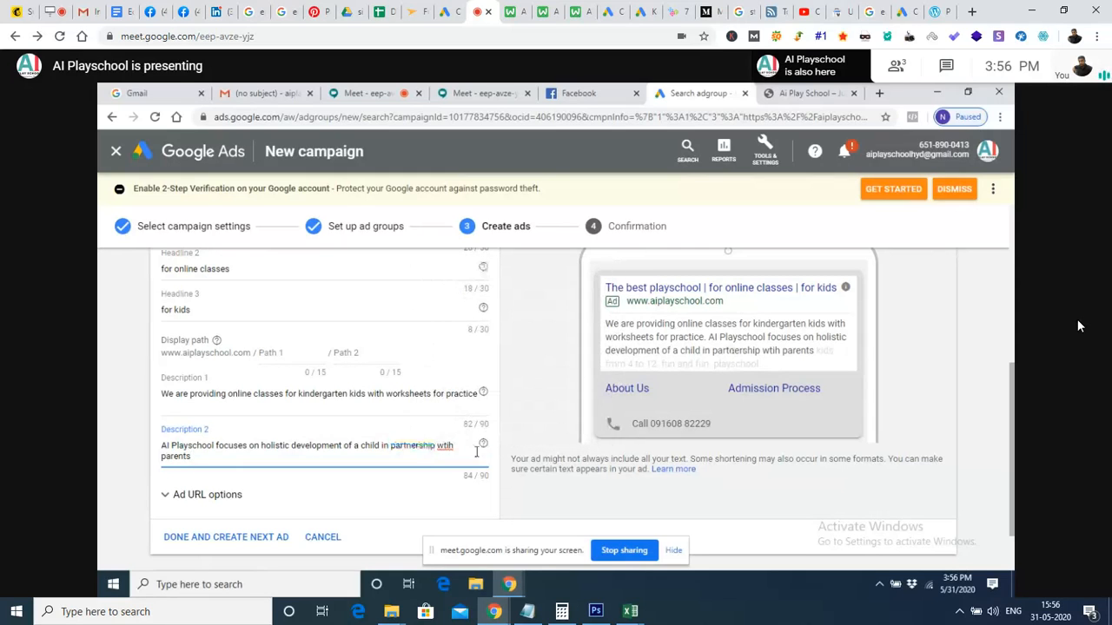
right_click(447, 444)
click(485, 281)
Step: Save the text ad and continue past the campaign summary to the new campaign
scroll(390, 486, down, 2)
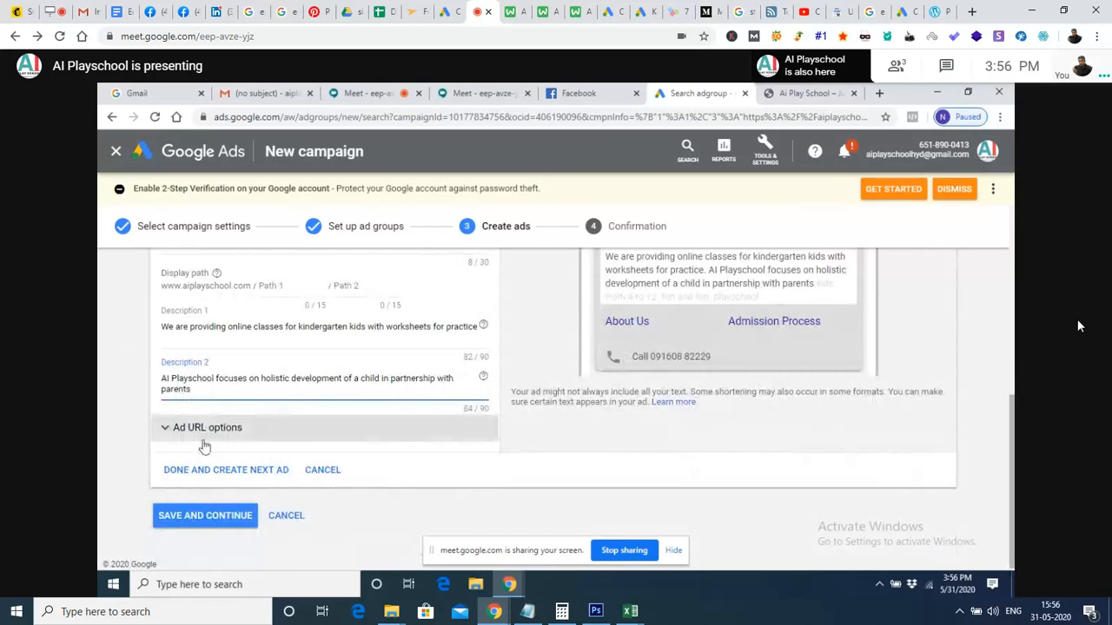
click(202, 514)
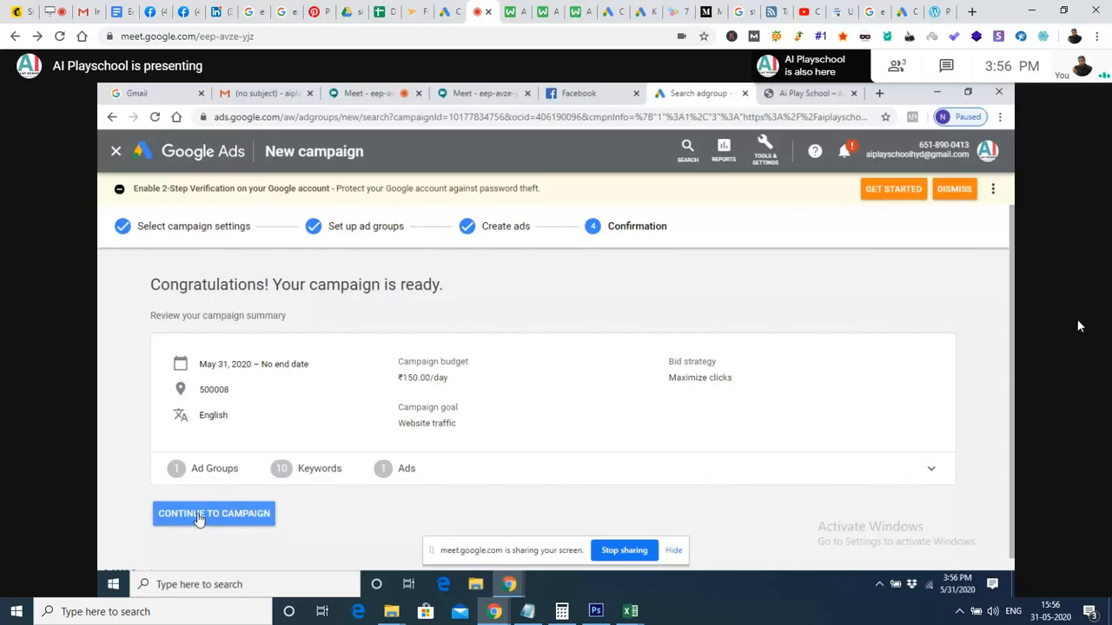
click(198, 518)
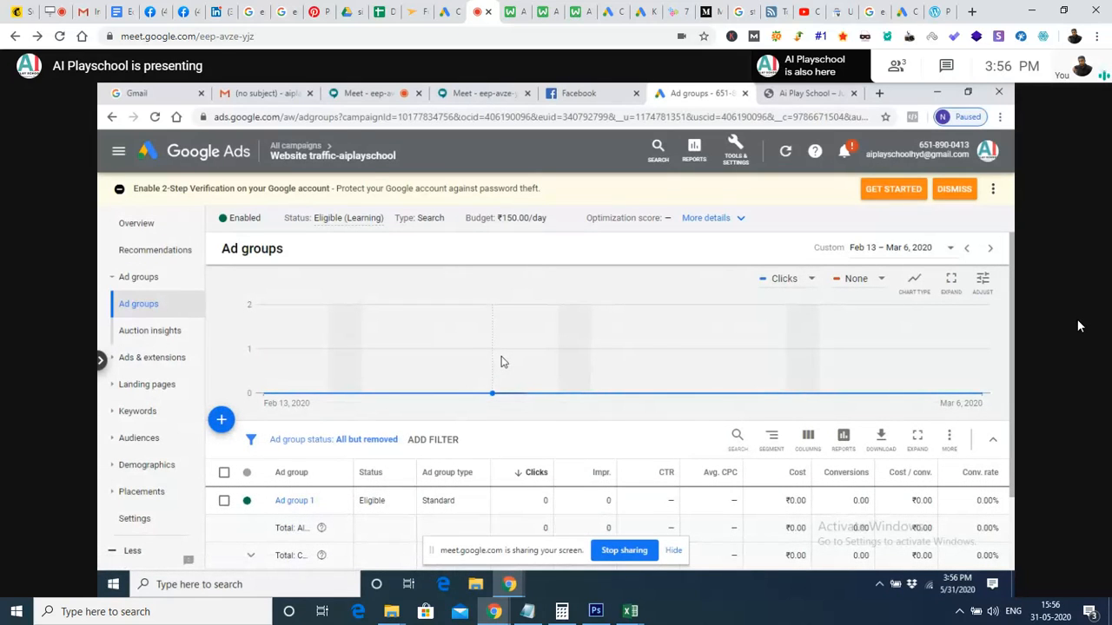
Step: Pause the Website traffic-aiplayschool campaign in the list of all campaigns
scroll(501, 361, down, 1)
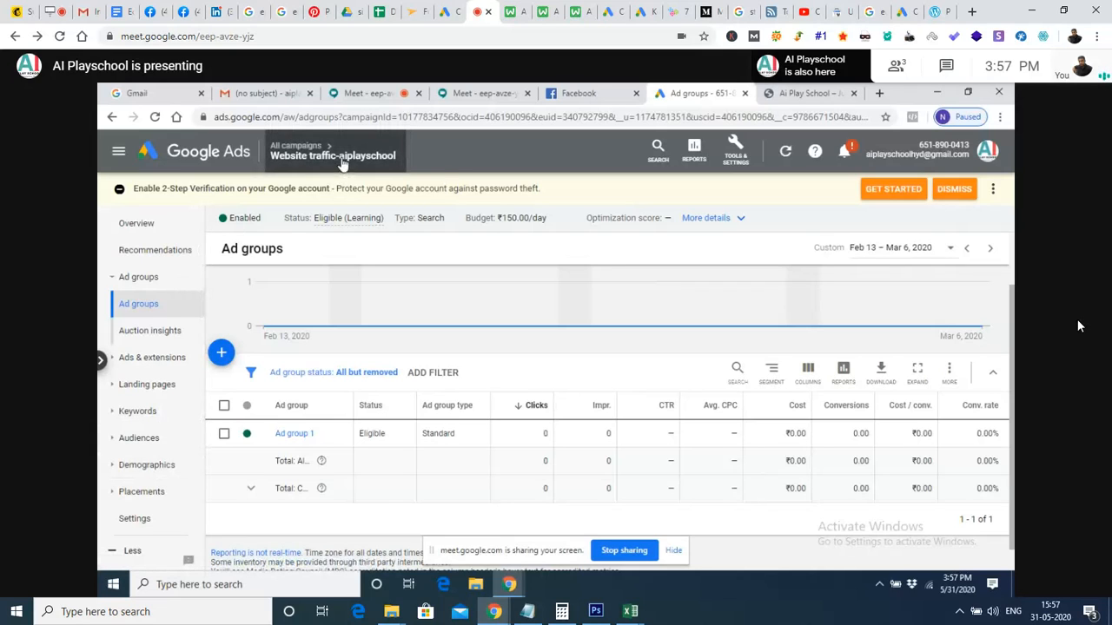
mouse_move(298, 147)
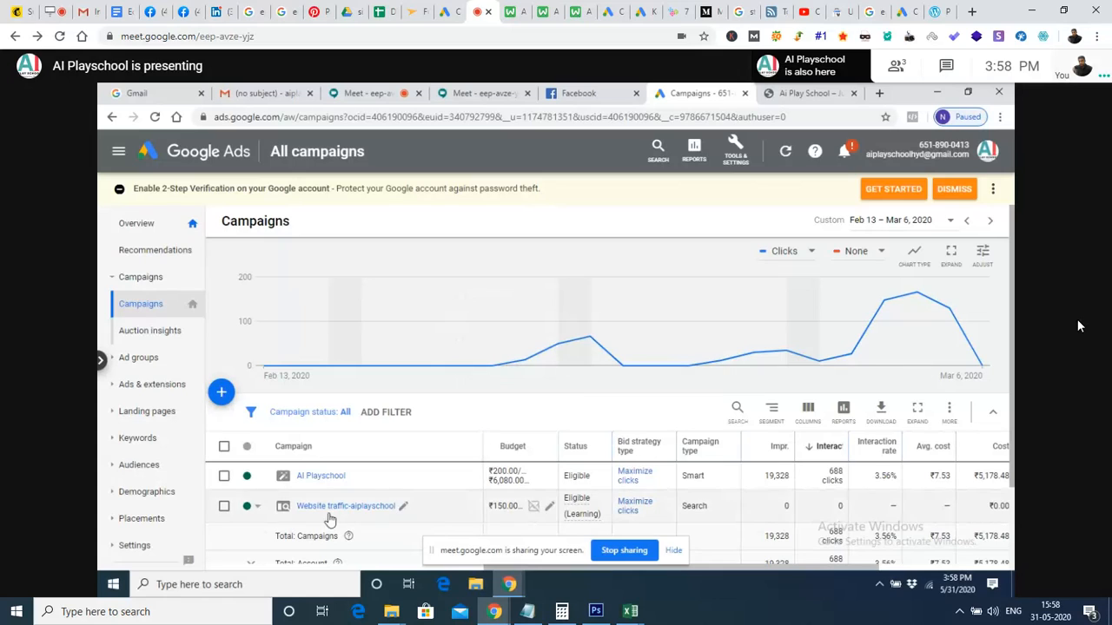
click(247, 508)
click(253, 532)
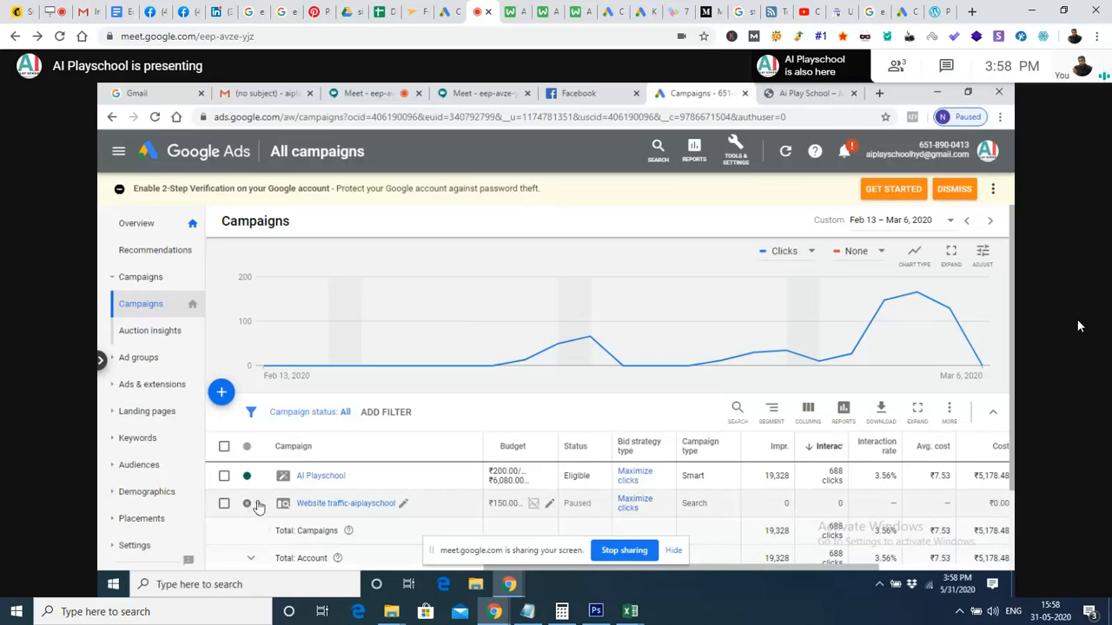
scroll(271, 521, down, 2)
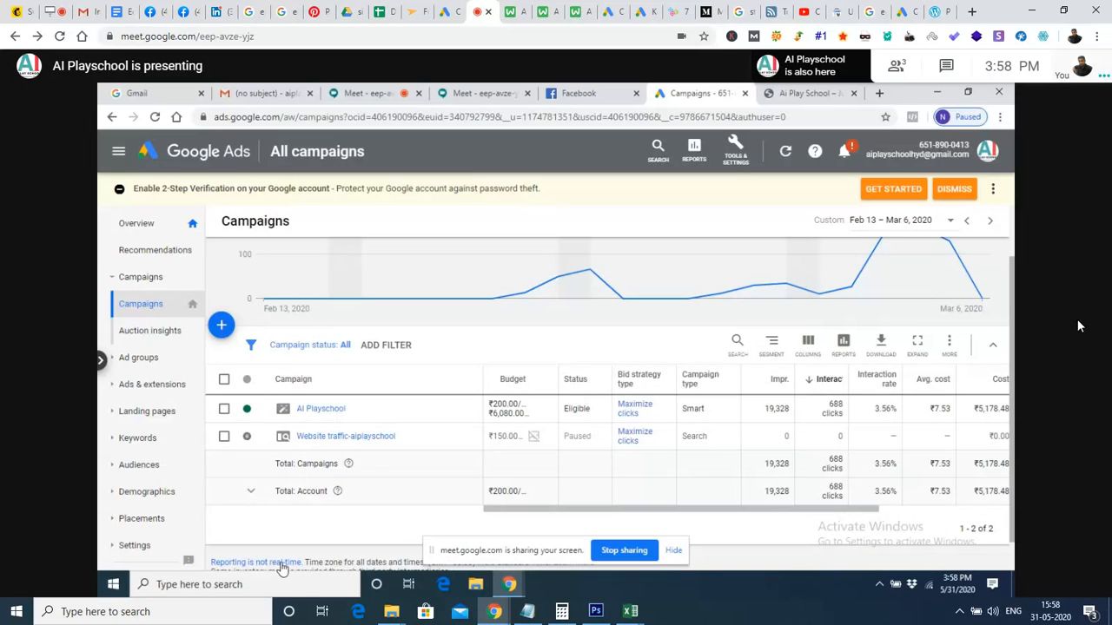
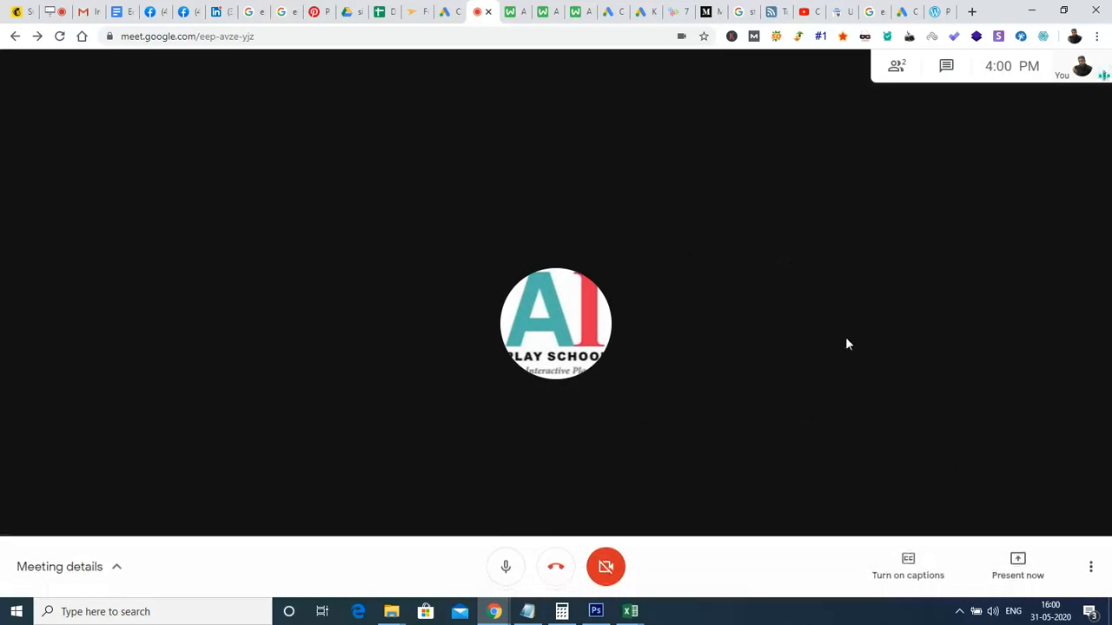
Step: Present the entire screen to the participants of the Google Meet call
click(1018, 572)
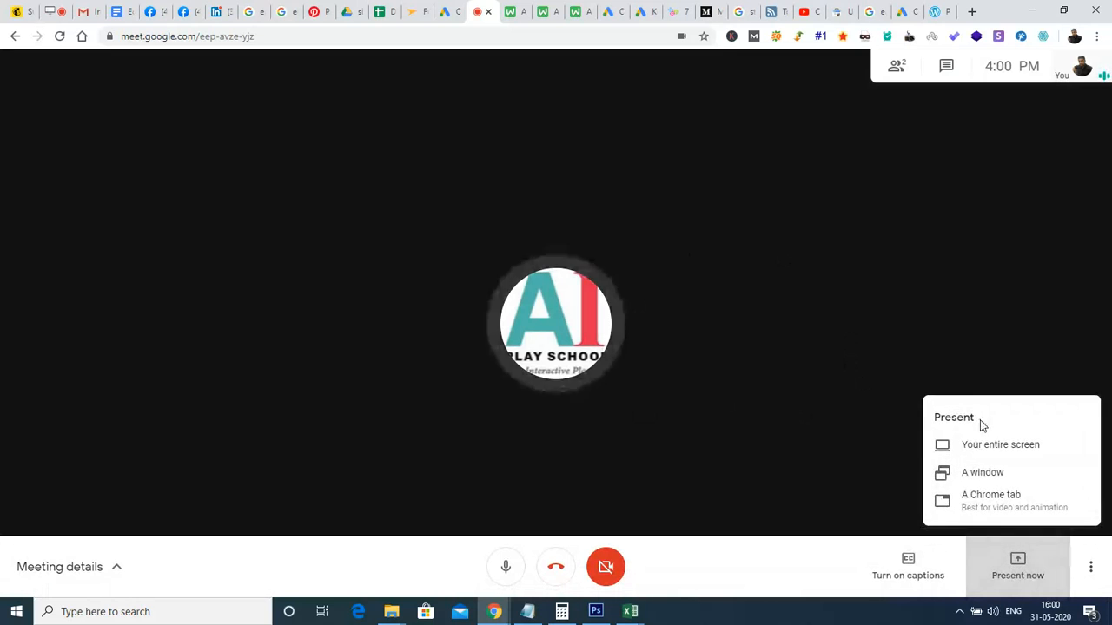
click(988, 448)
click(438, 138)
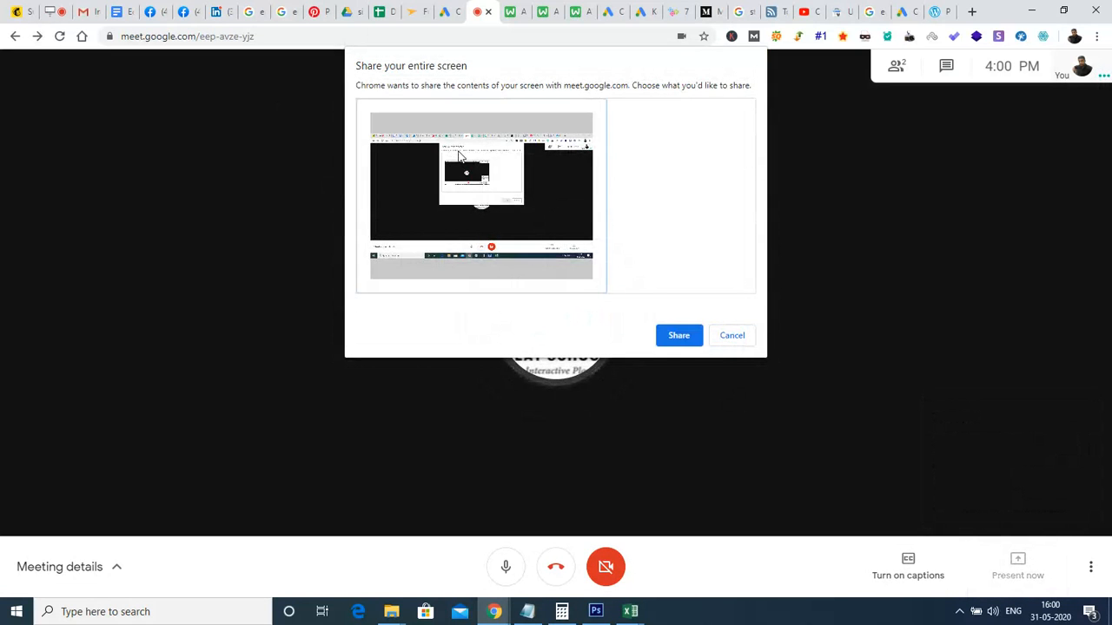
click(678, 336)
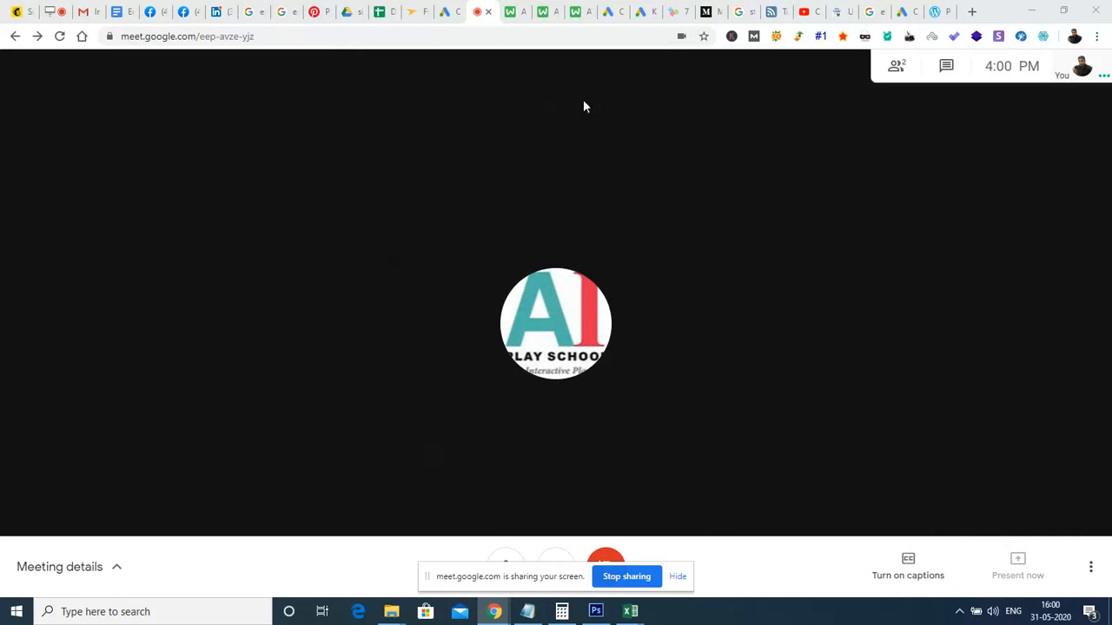
Step: Switch to the AWW whiteboards and find the Google Ads Structure board
click(546, 17)
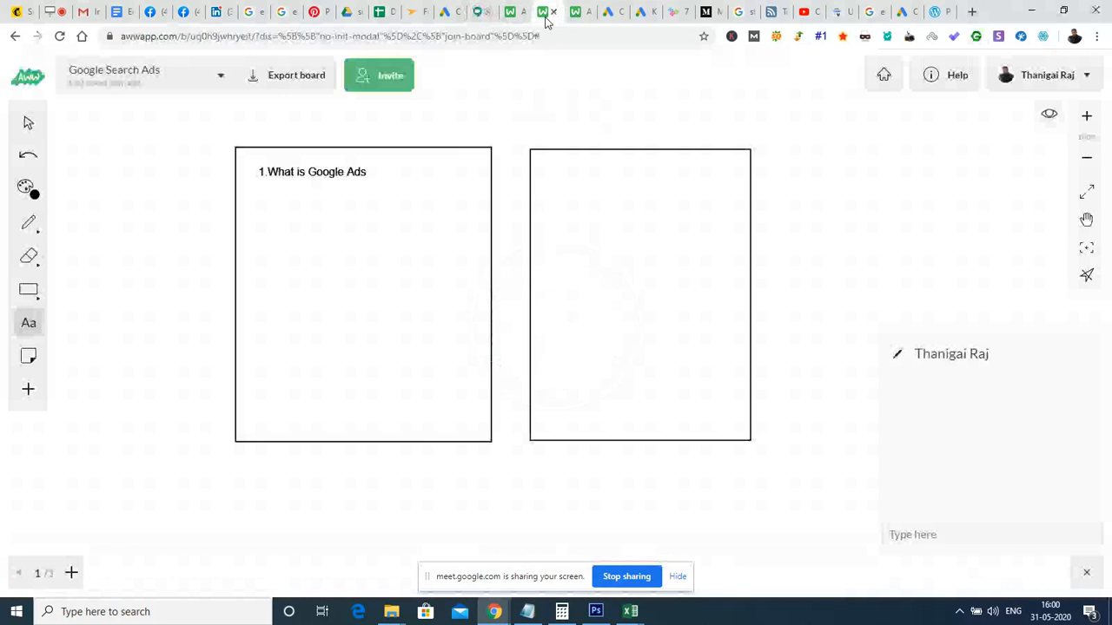
click(512, 13)
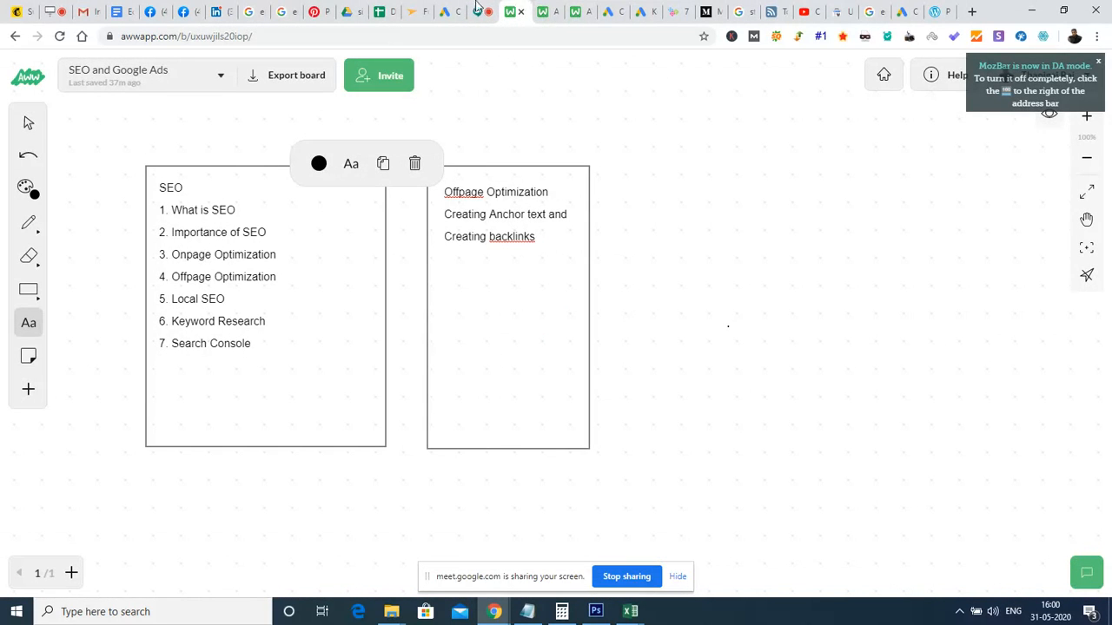
click(545, 15)
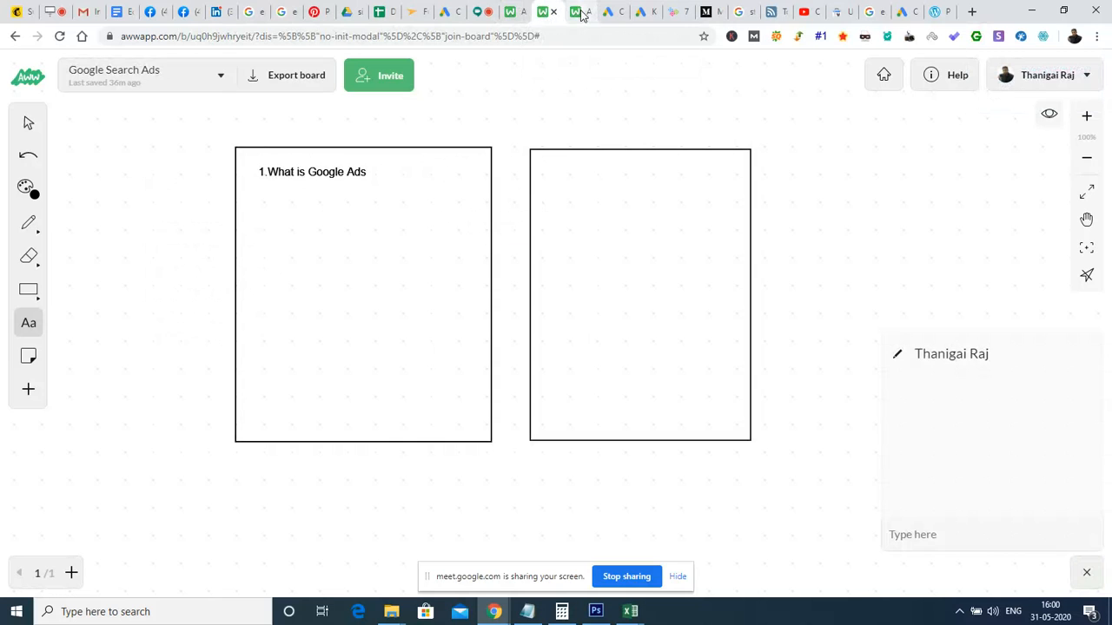
click(580, 12)
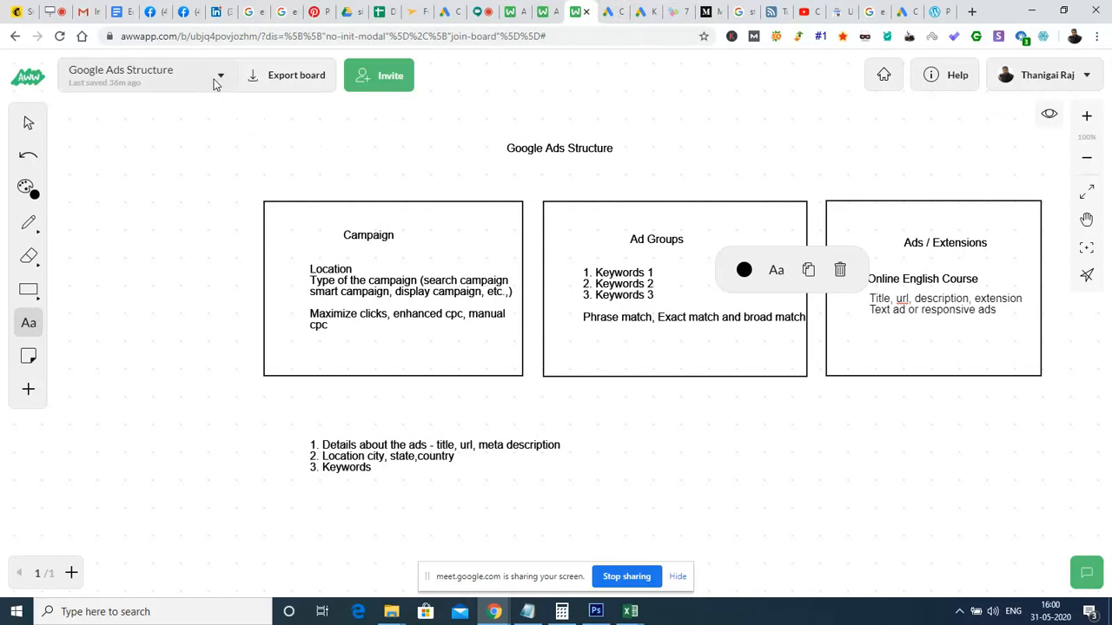
Step: Save the Google Ads Structure board, and load the saved Workshop Break Timing board, joining it without entering a name
click(220, 76)
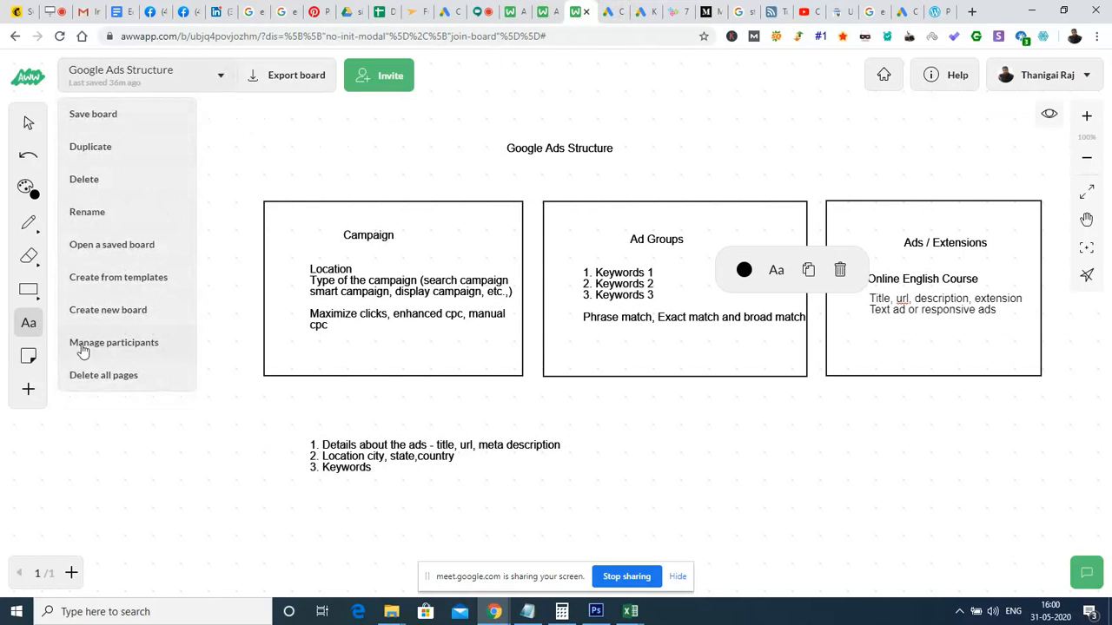
click(96, 114)
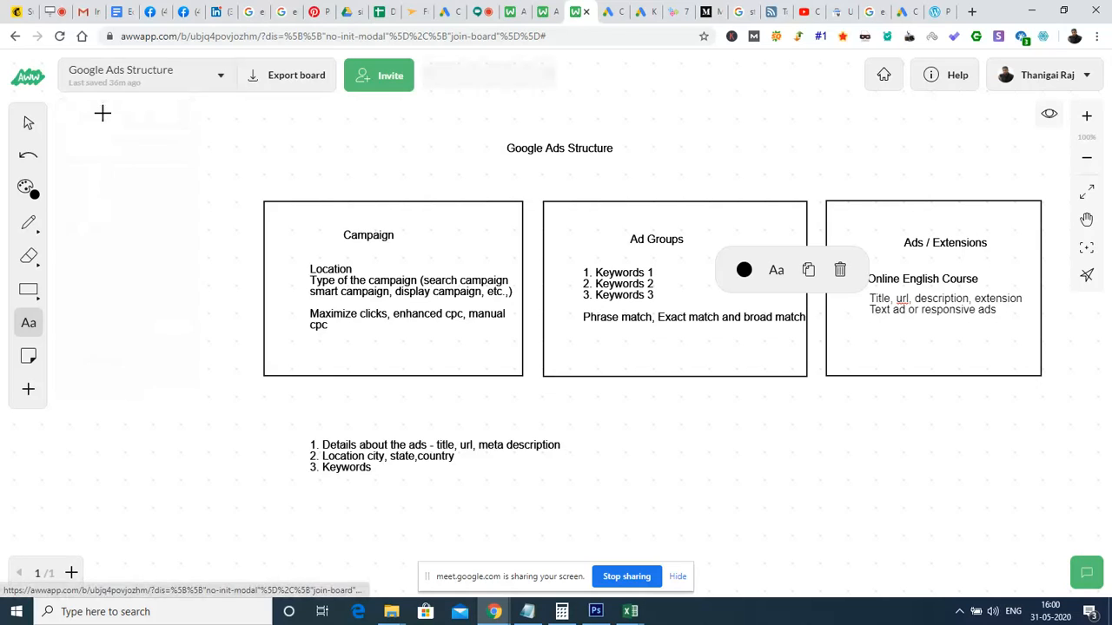
click(221, 76)
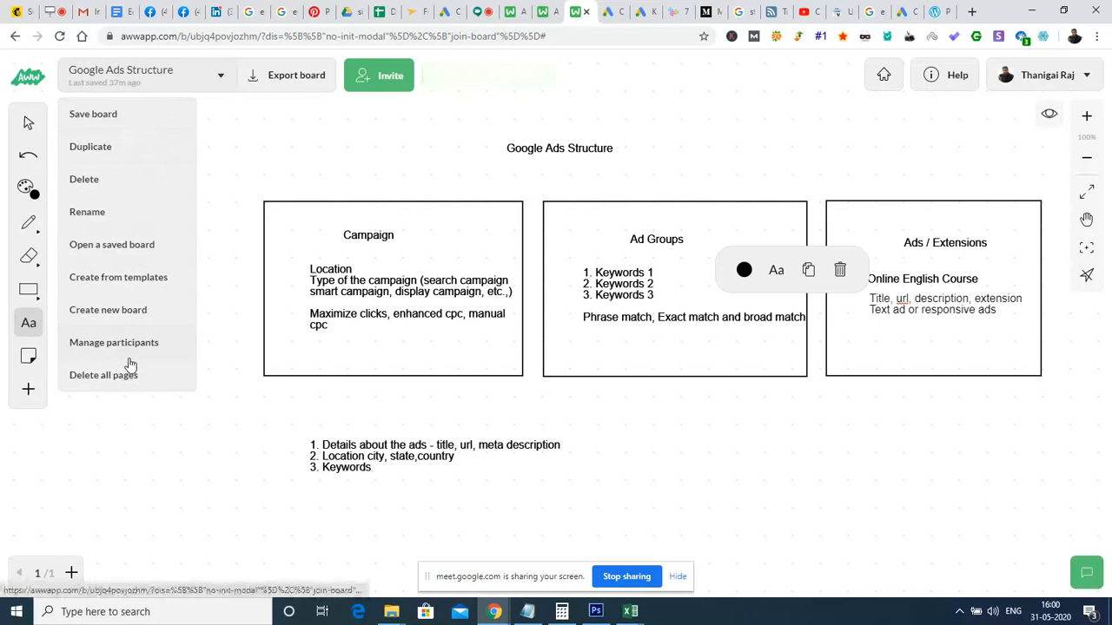
click(98, 244)
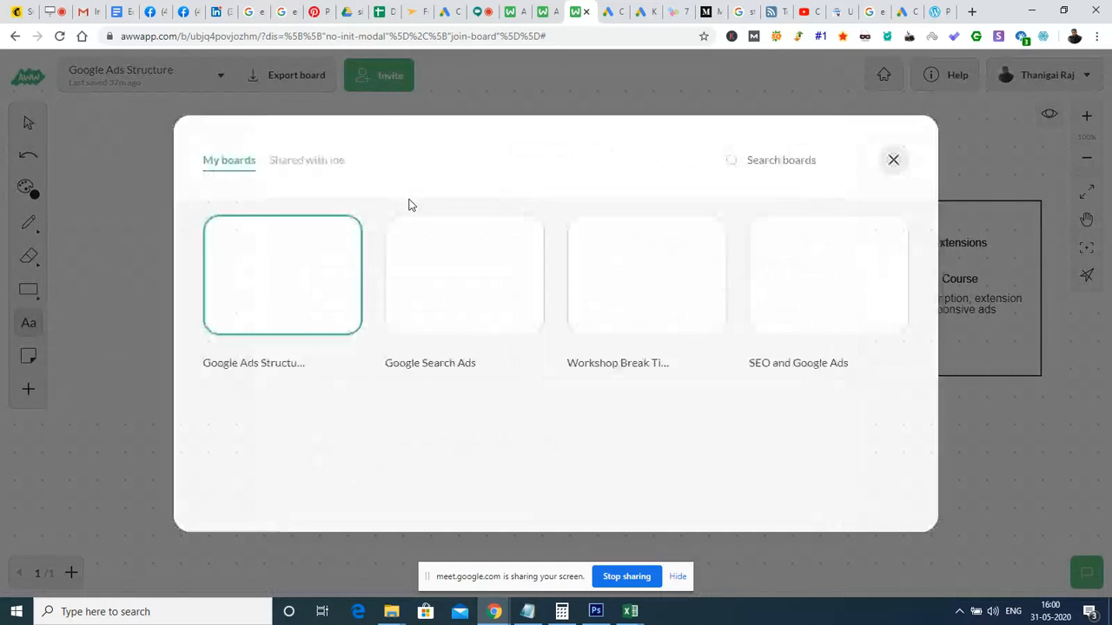
click(651, 303)
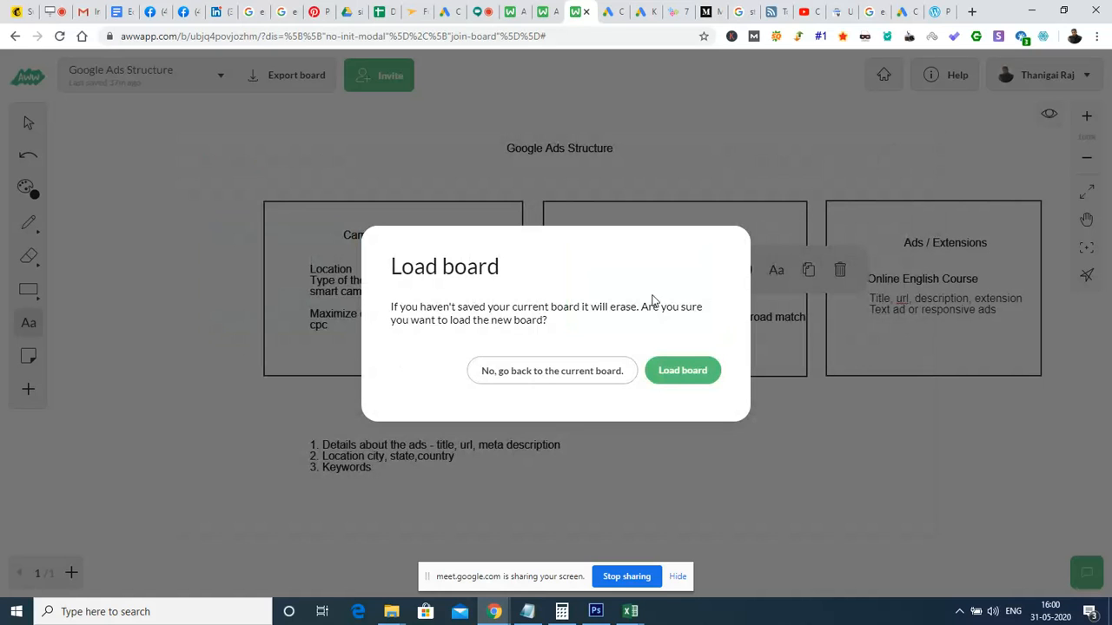
click(675, 371)
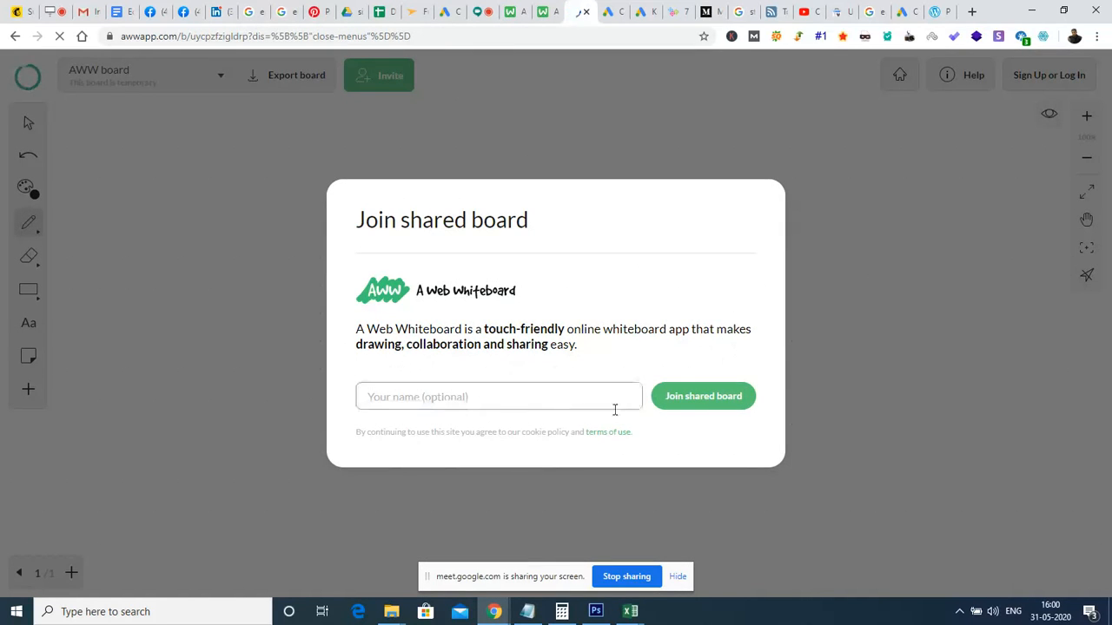
click(685, 402)
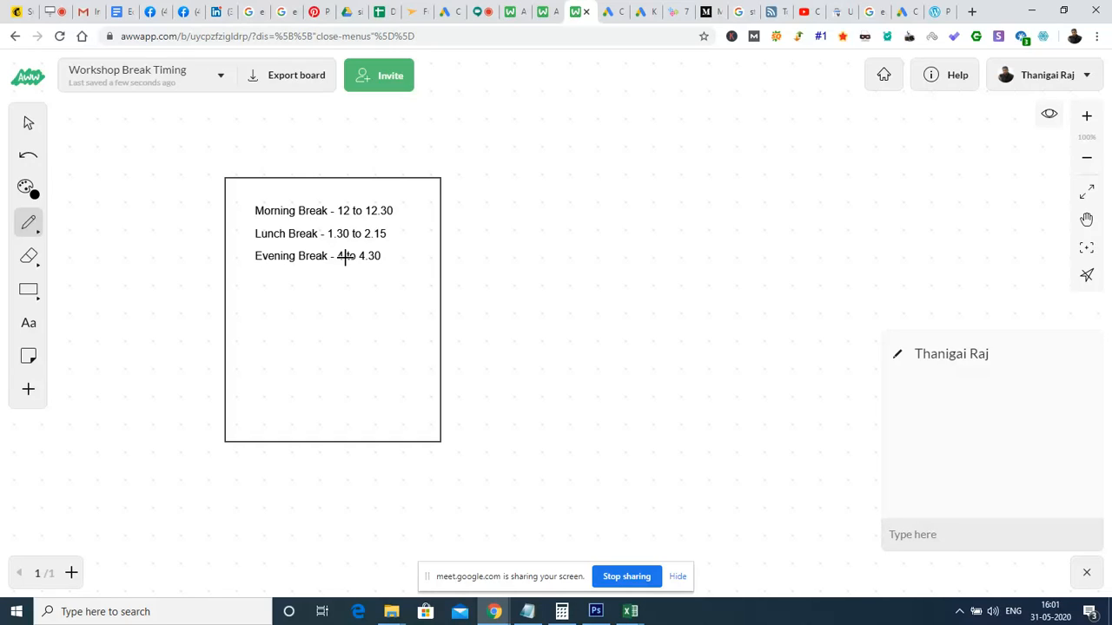
Step: Switch to the Google Meet call, turn off the microphone and stop presenting the screen
click(476, 13)
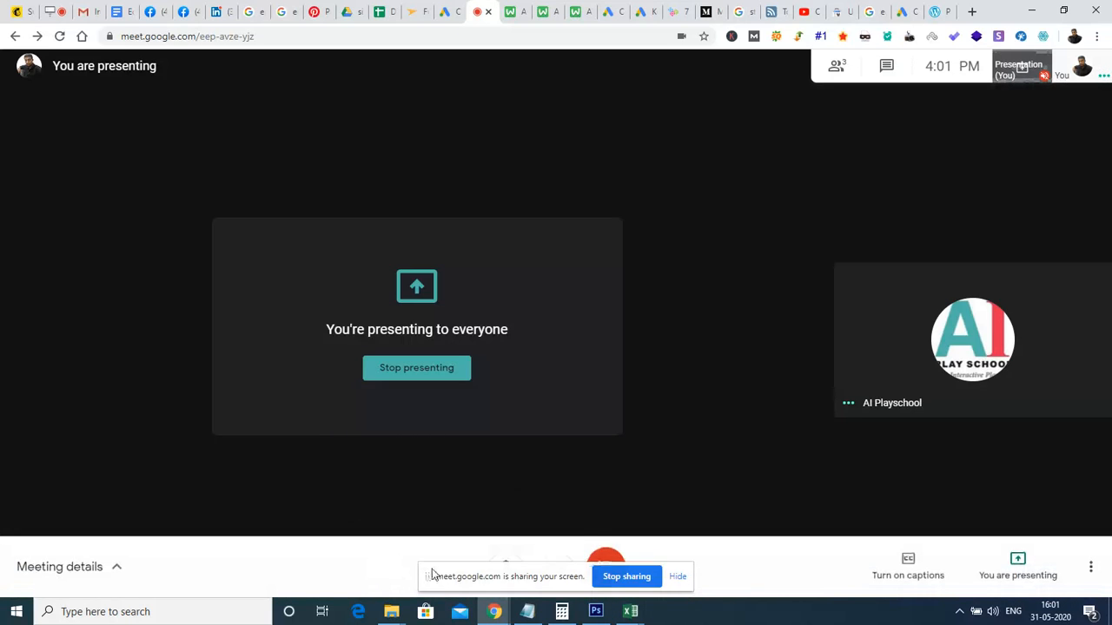
drag(426, 584, 26, 512)
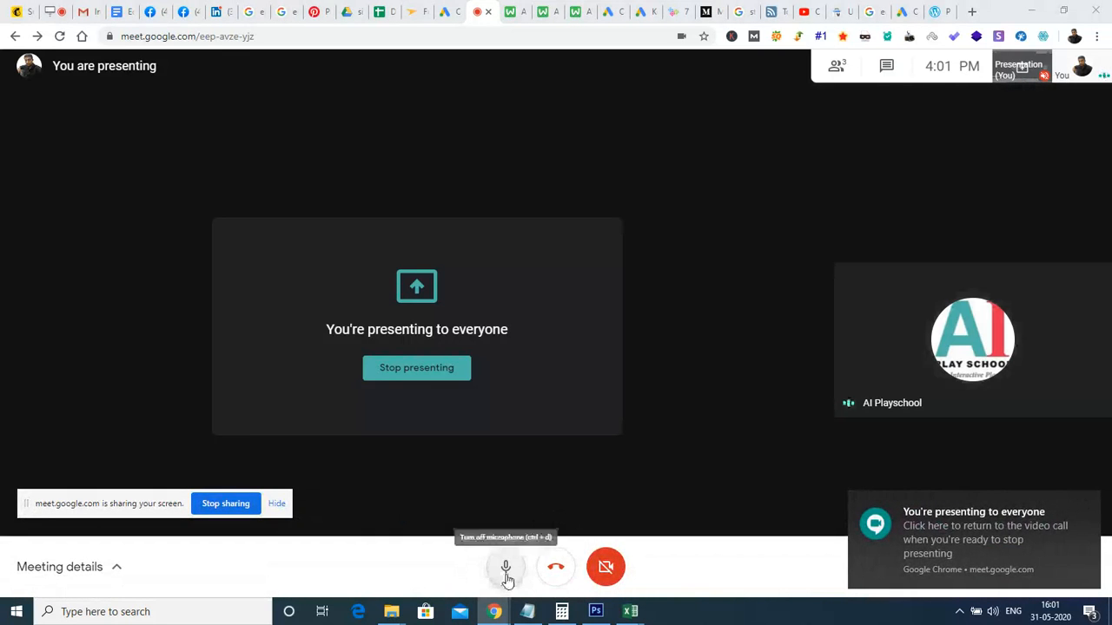
click(505, 569)
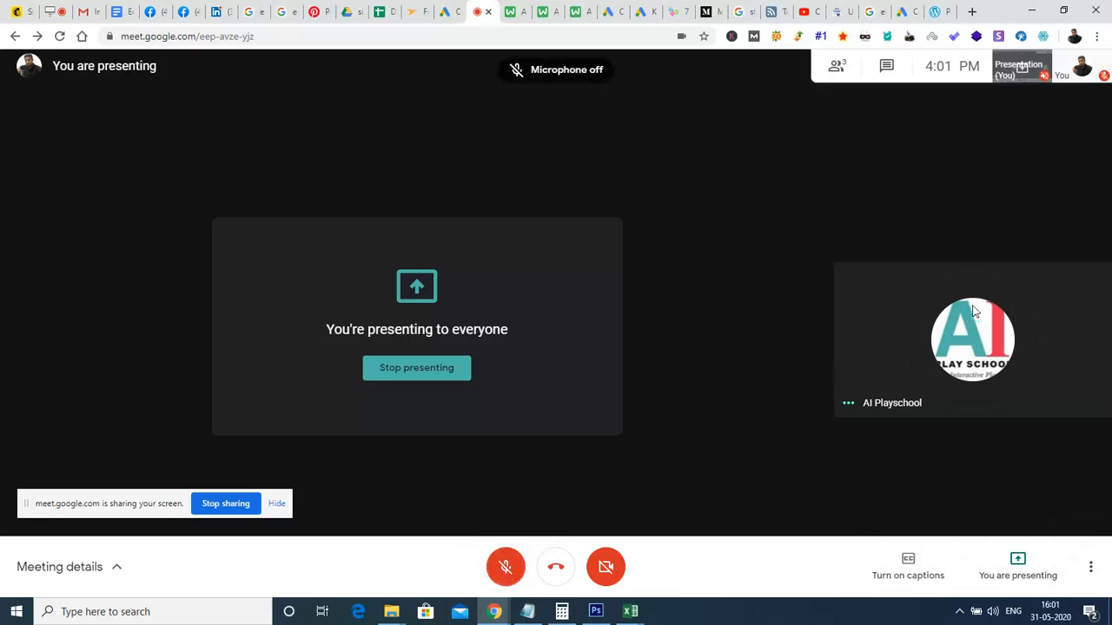
click(1008, 580)
click(1005, 506)
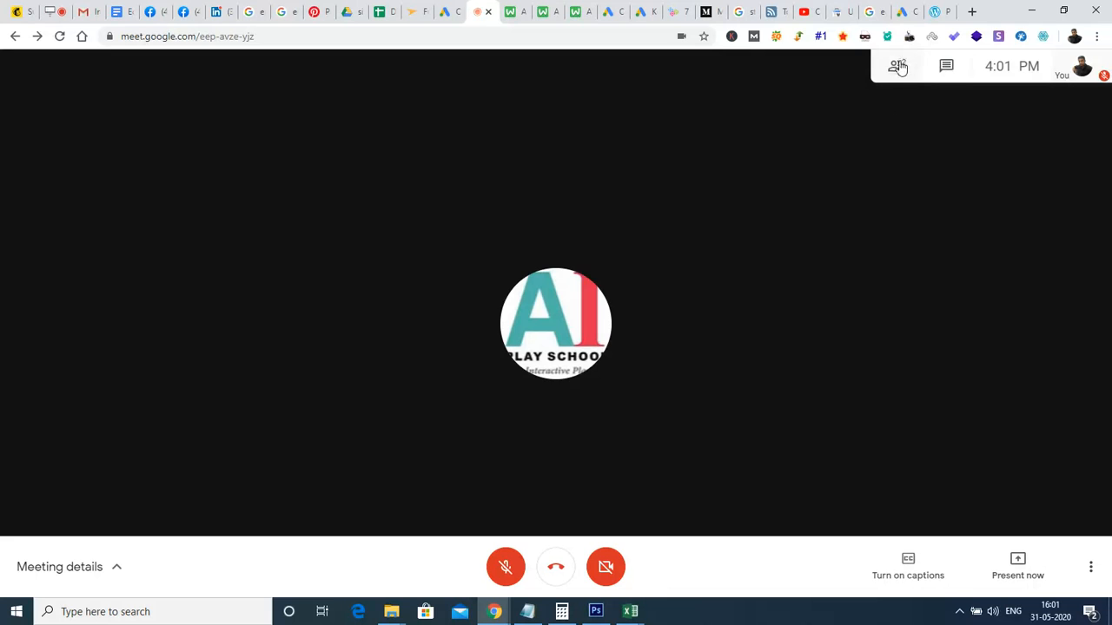
Step: Check the list of people in the call, and turn the microphone on briefly before muting it again
click(897, 66)
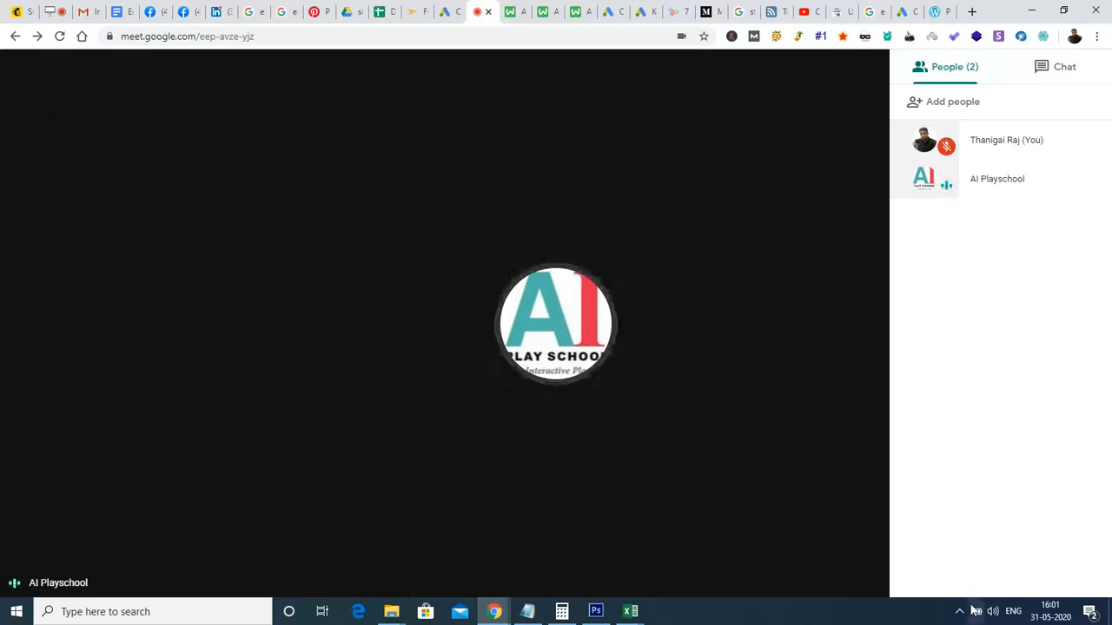
click(372, 313)
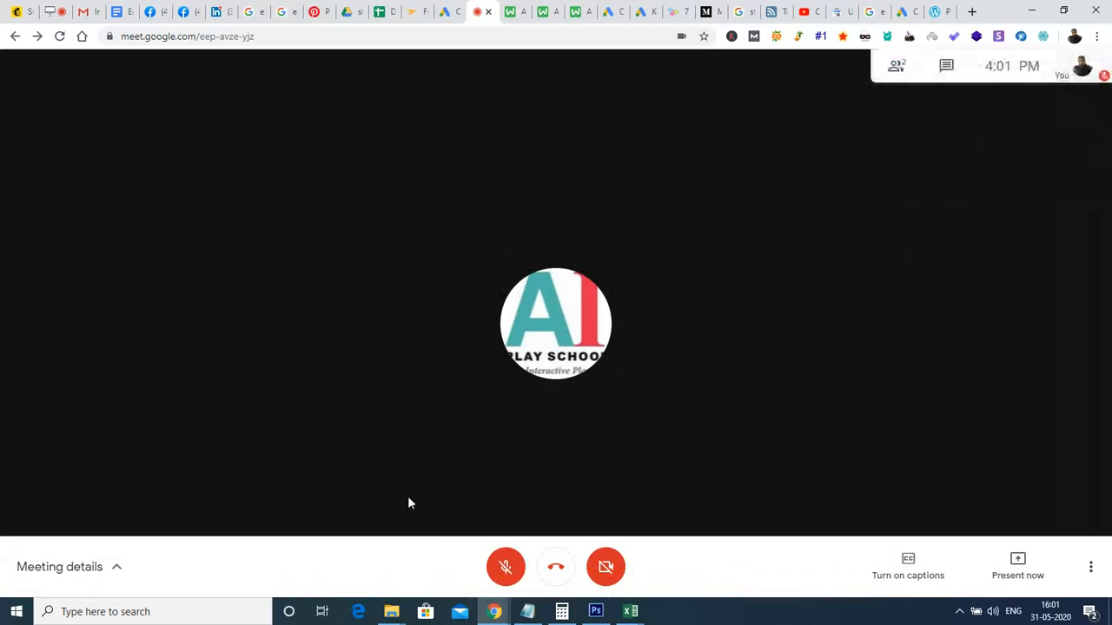
click(508, 573)
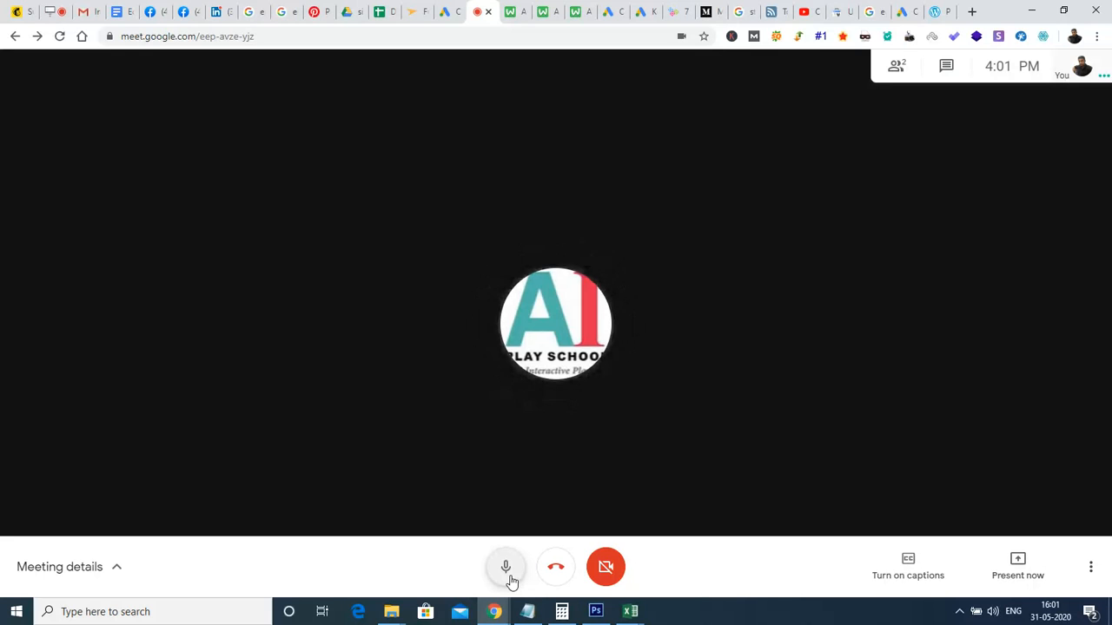
click(507, 584)
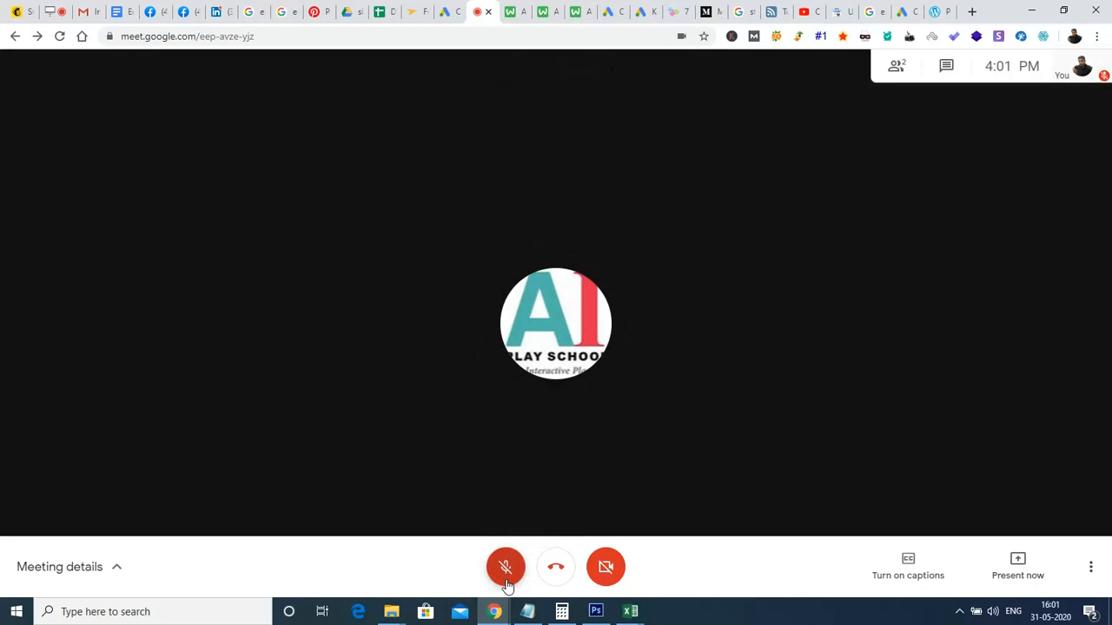